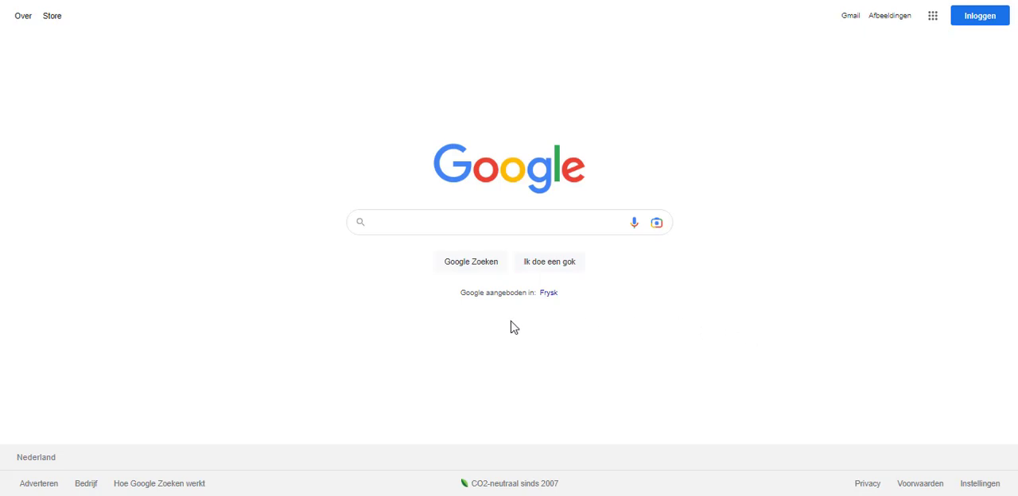
left_click(409, 226)
type("ww")
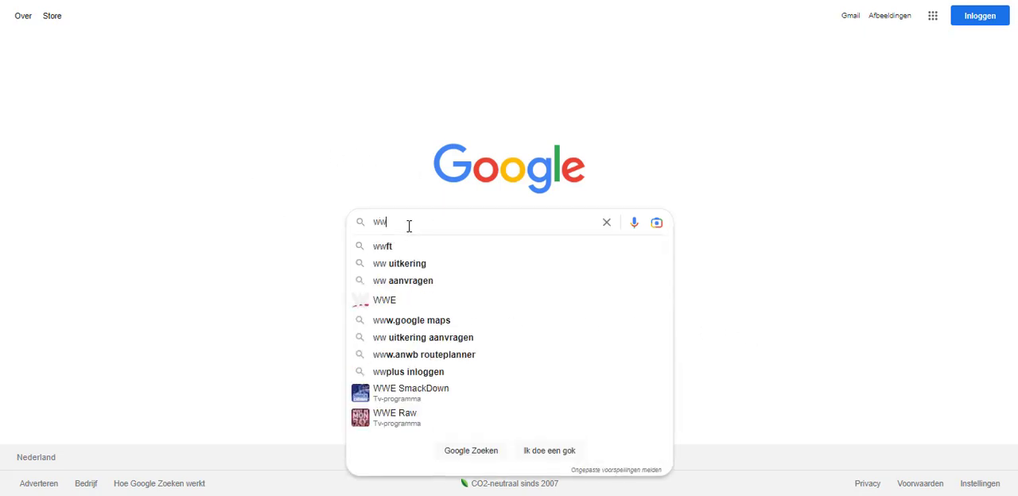
type("w.")
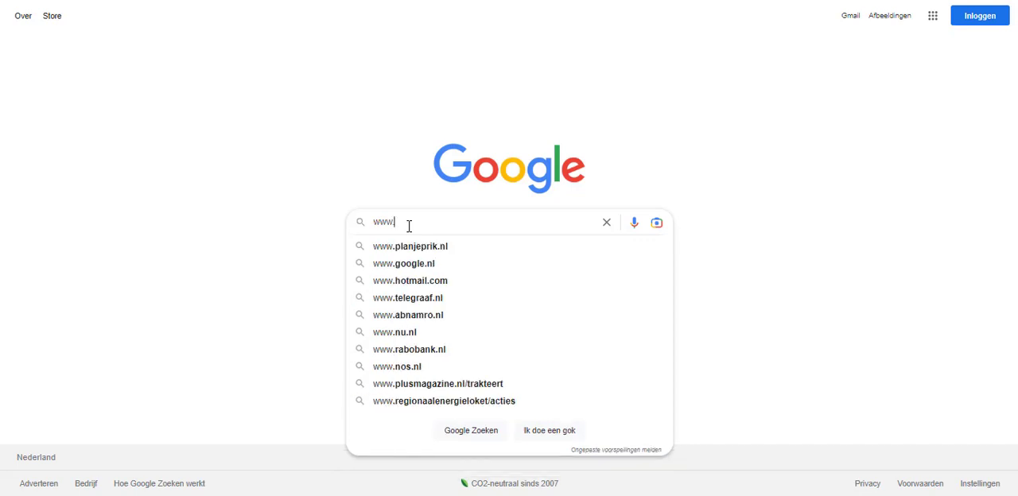
type("sport")
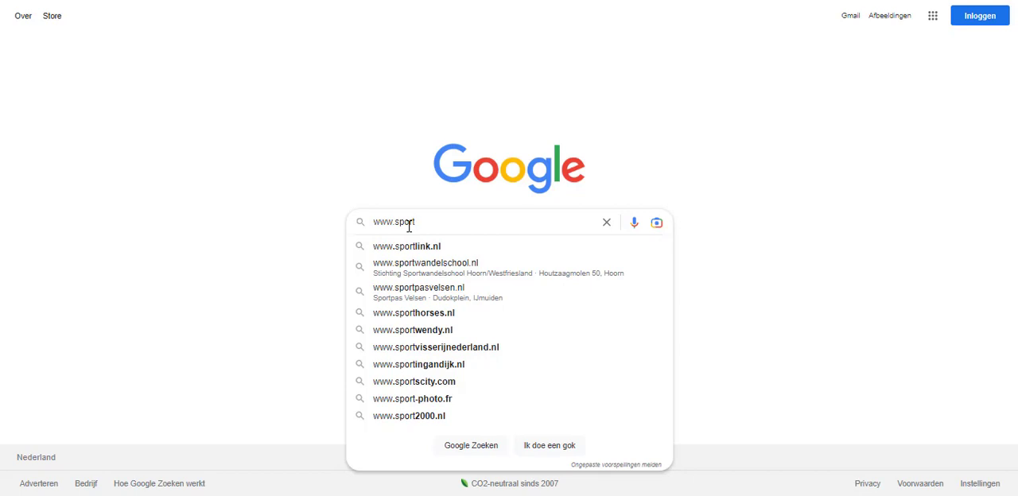
type("data")
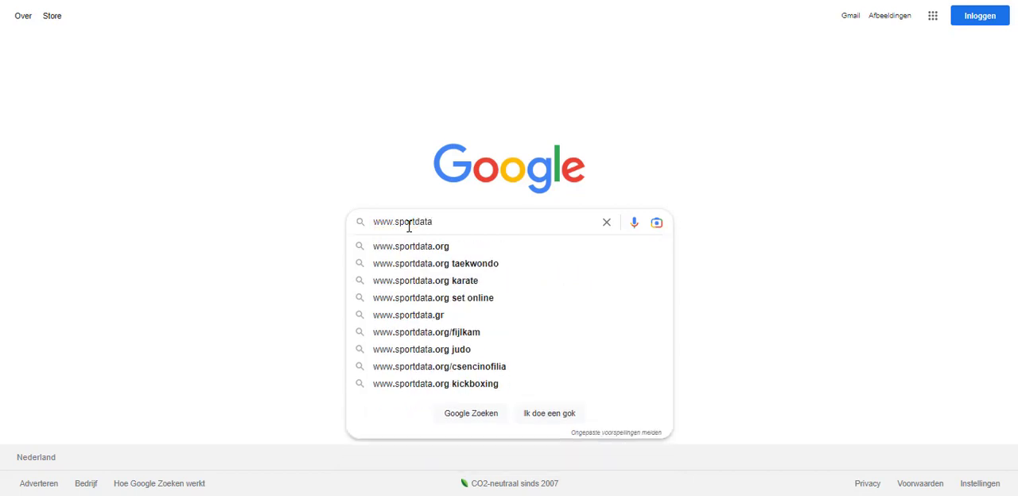
type(".org")
key("Return")
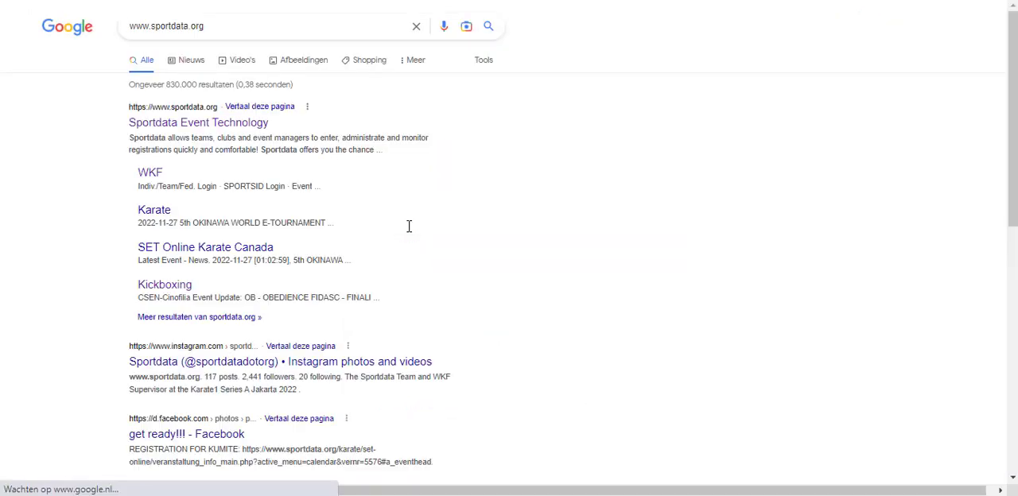
left_click(216, 125)
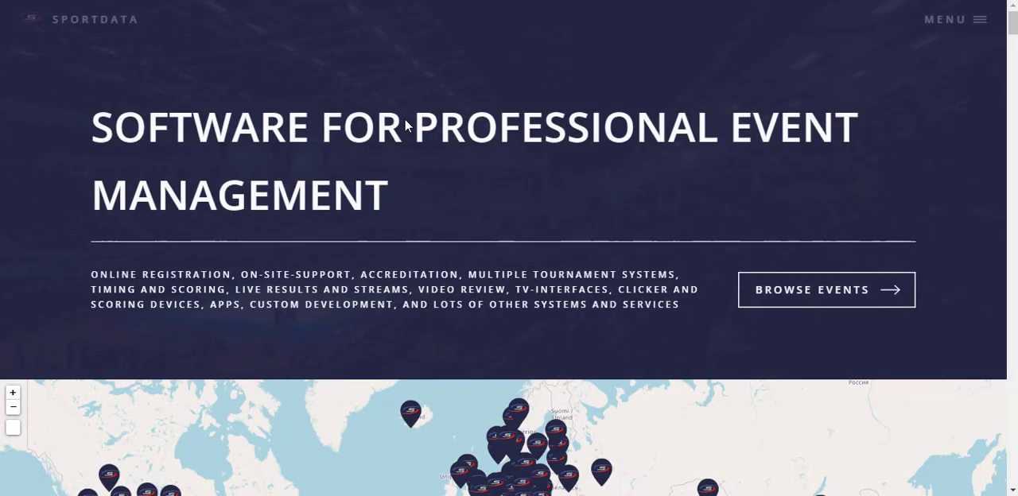
Step: Open the WAKO kickboxing events section of the Sportdata site
scroll(339, 259, "down", 5)
scroll(262, 334, "down", 2)
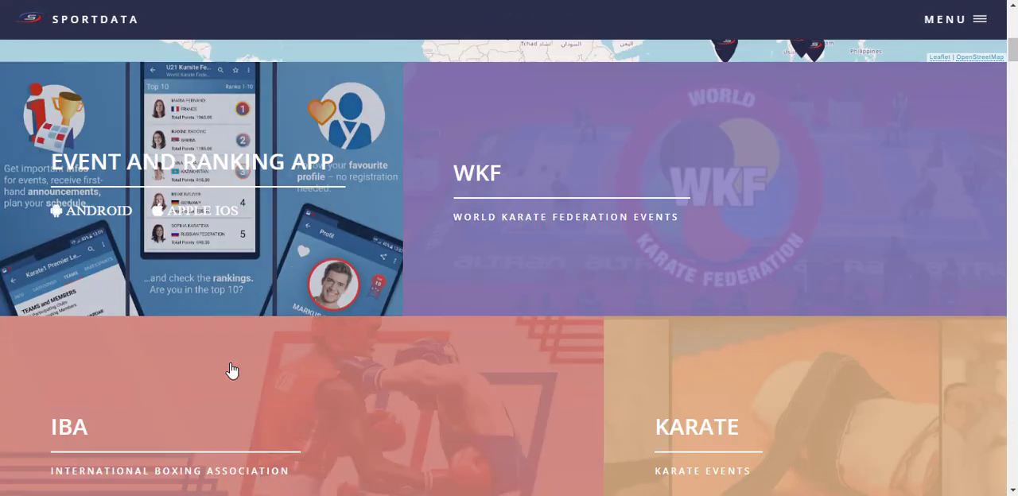
scroll(252, 333, "down", 5)
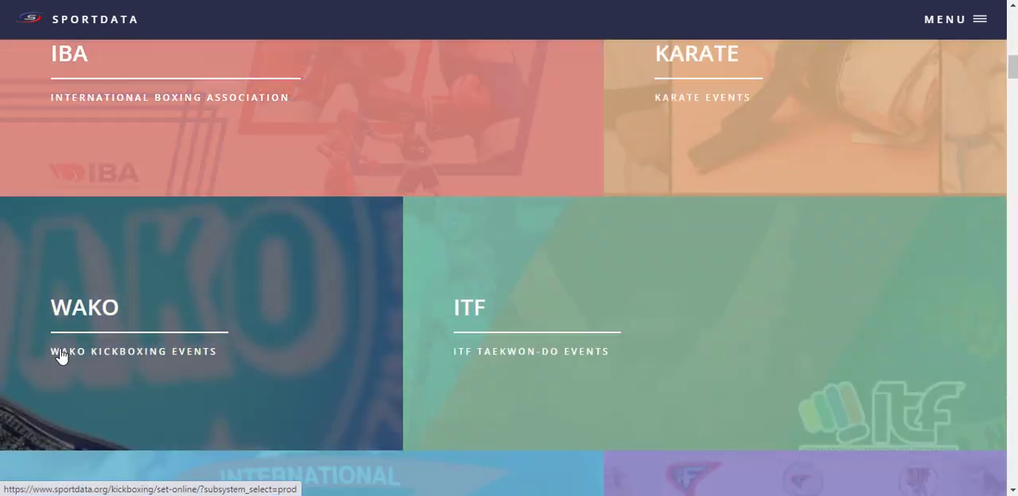
left_click(82, 315)
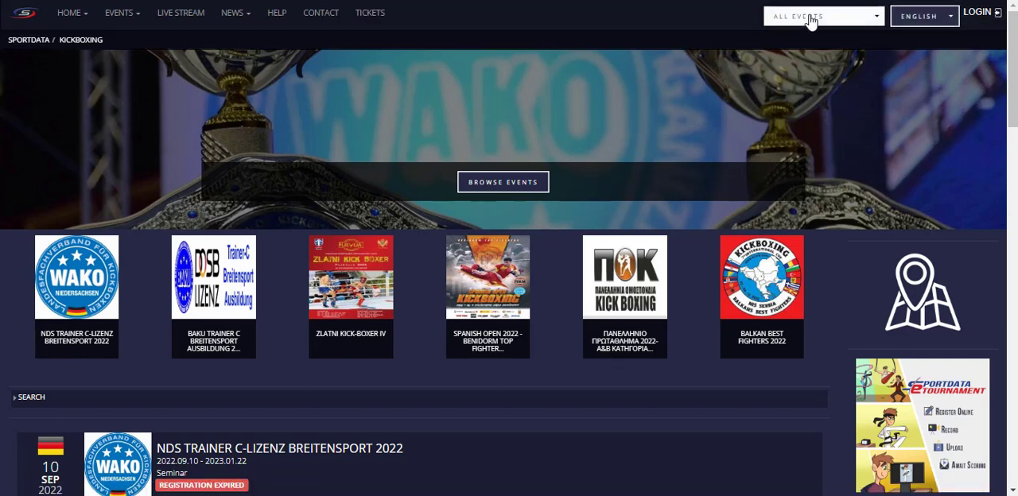
Step: Open the new event manager account registration form and fill in the username WAKO Events
left_click(984, 14)
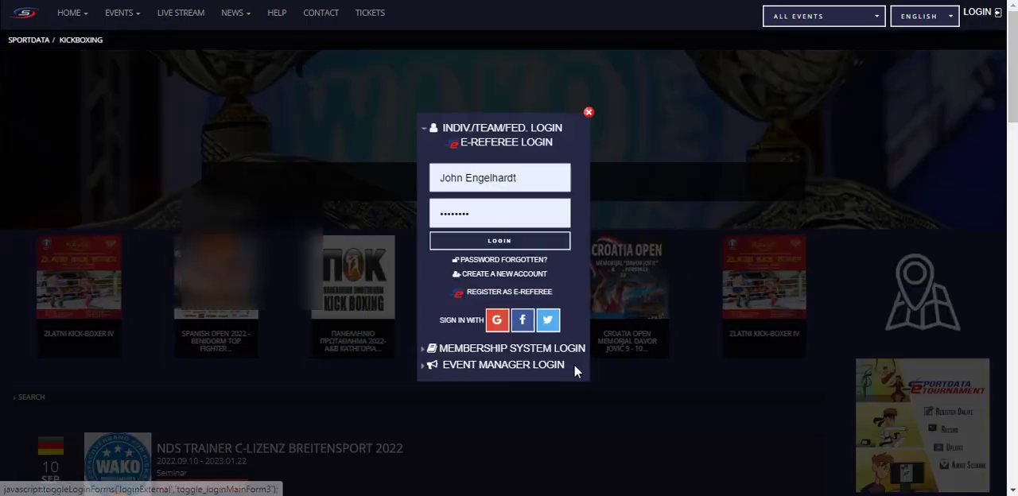
left_click(504, 368)
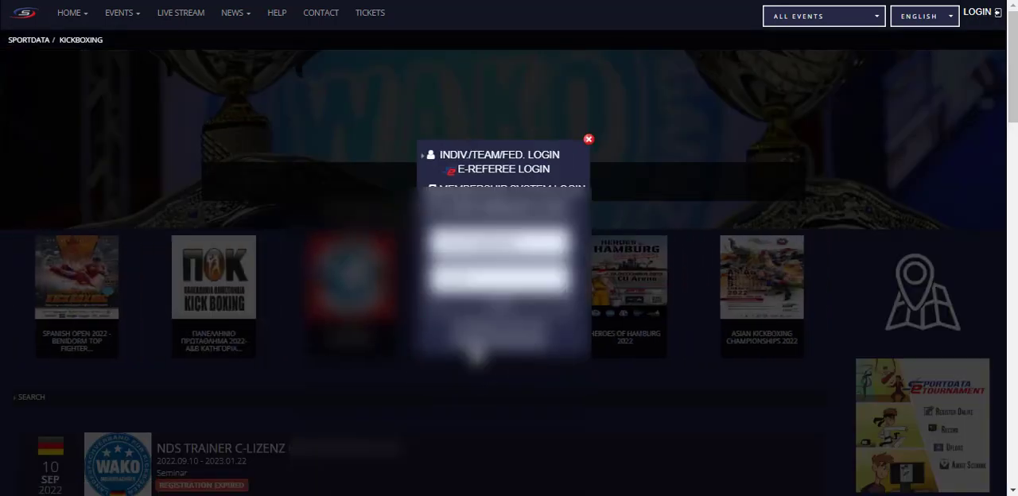
left_click(505, 354)
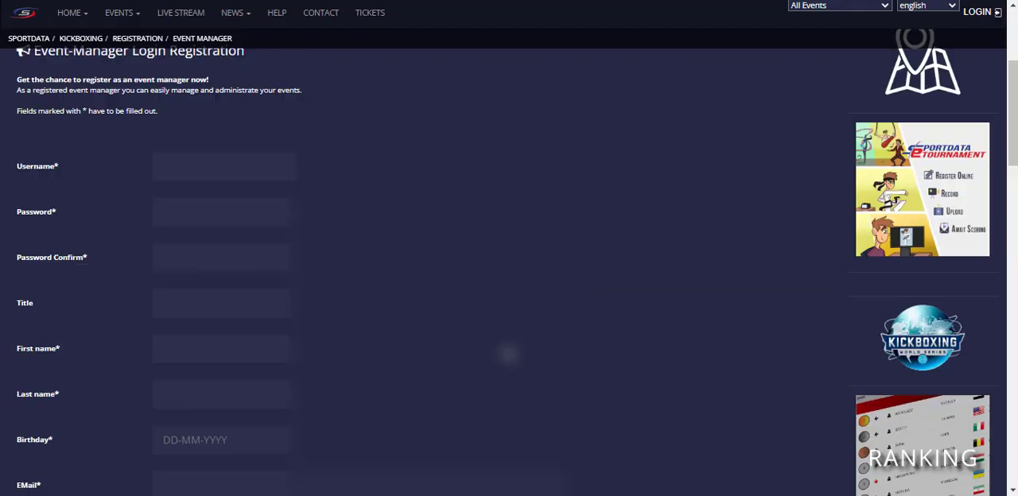
left_click(196, 167)
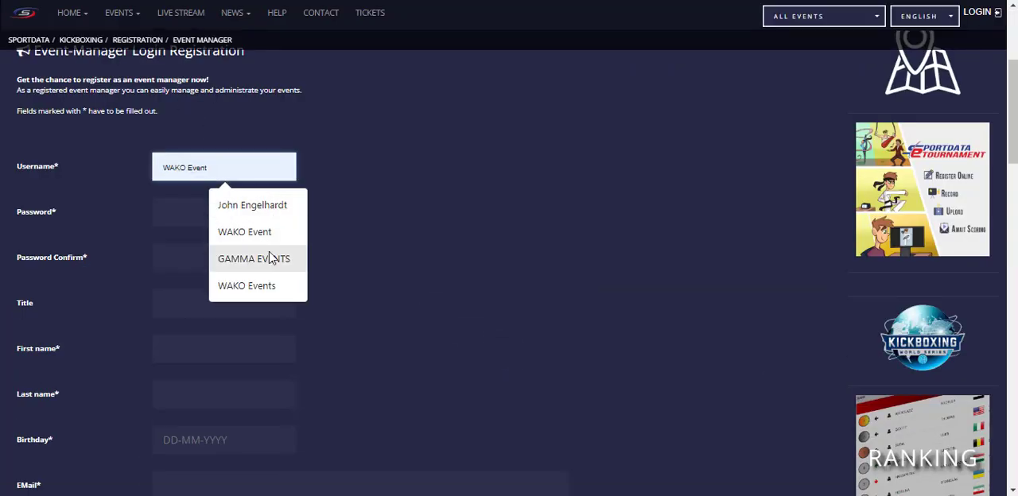
left_click(268, 286)
left_click(216, 209)
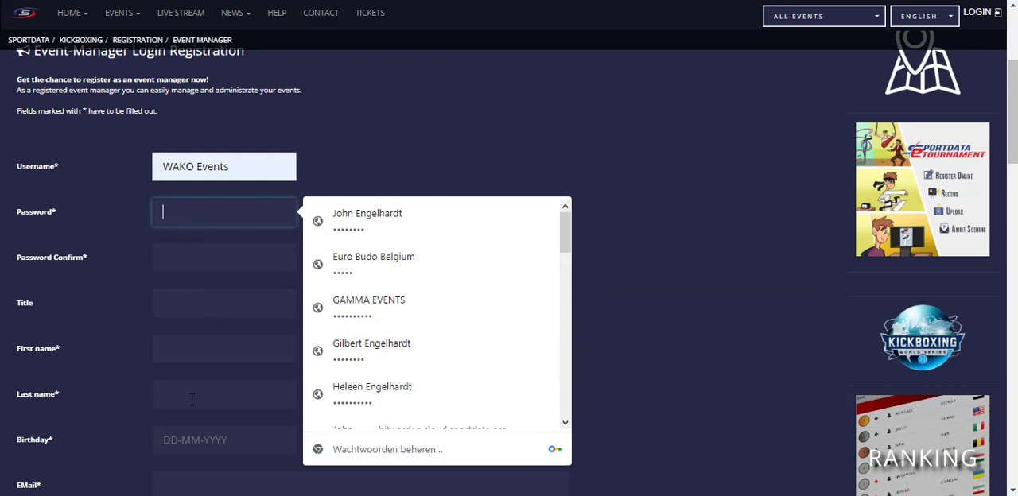
Step: Review the remaining registration fields, the terms and conditions, and the robot check and consent options at the end of the form
scroll(210, 382, "down", 2)
scroll(208, 296, "down", 5)
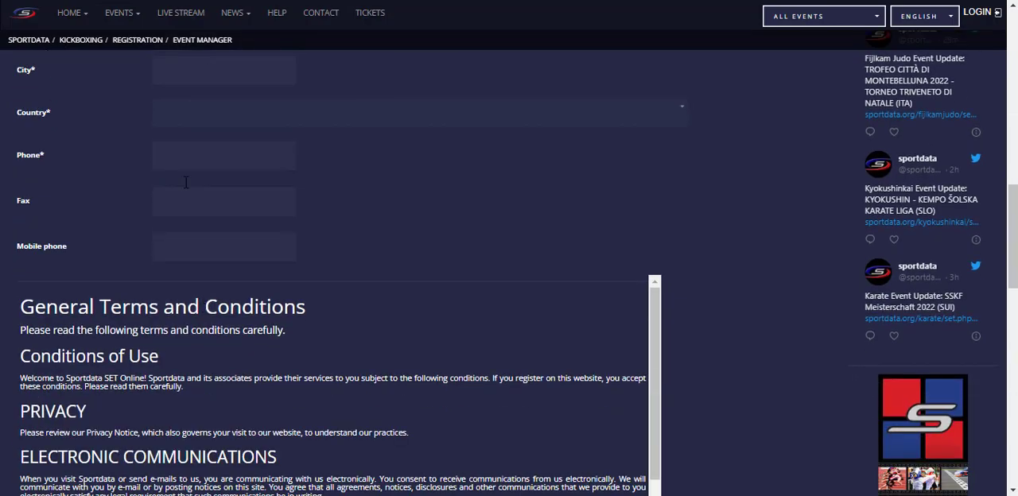
scroll(943, 127, "down", 4)
scroll(729, 282, "down", 6)
scroll(663, 302, "down", 8)
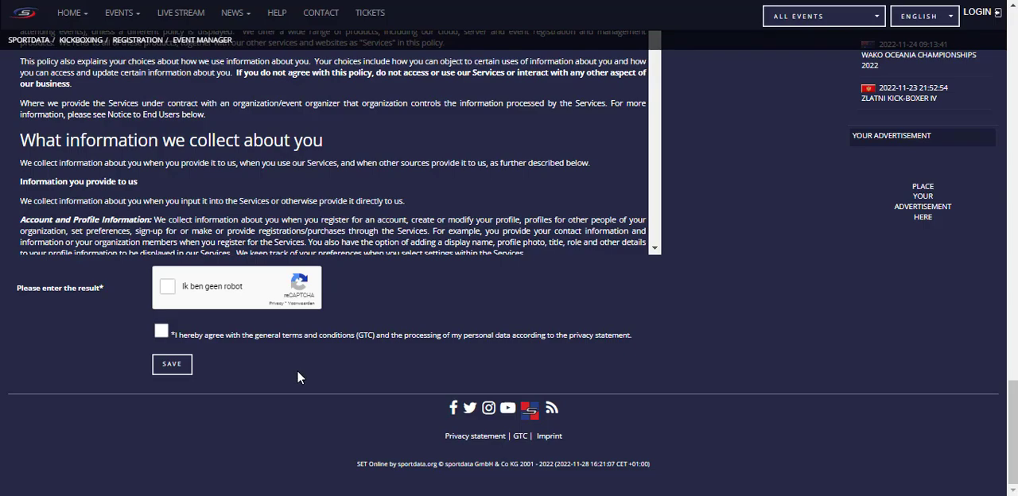
scroll(761, 322, "up", 8)
scroll(761, 326, "up", 15)
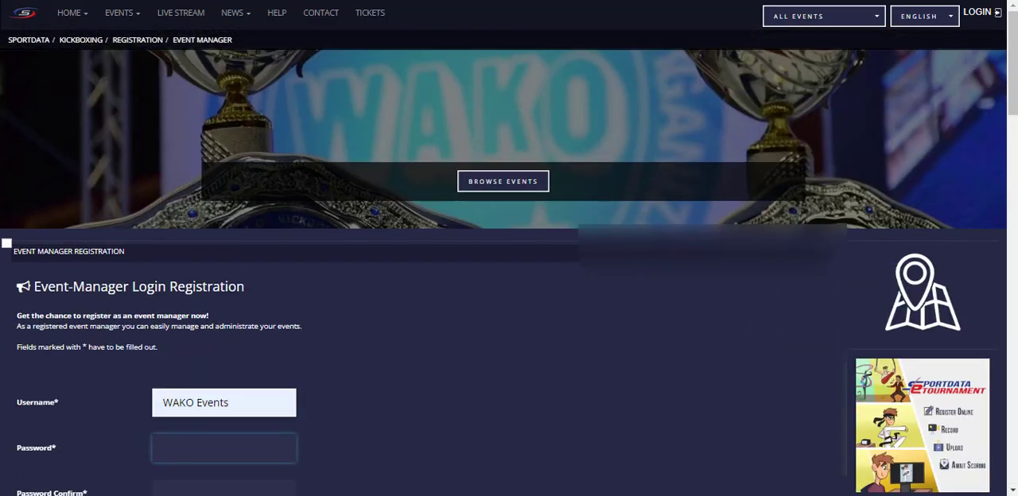
Step: Open the event manager login and enter the username WAKO Events
left_click(979, 14)
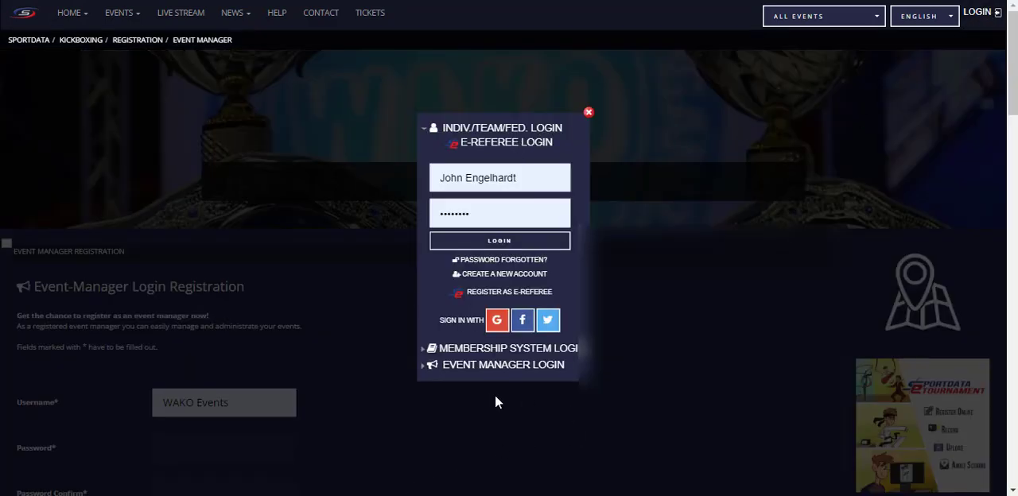
left_click(513, 368)
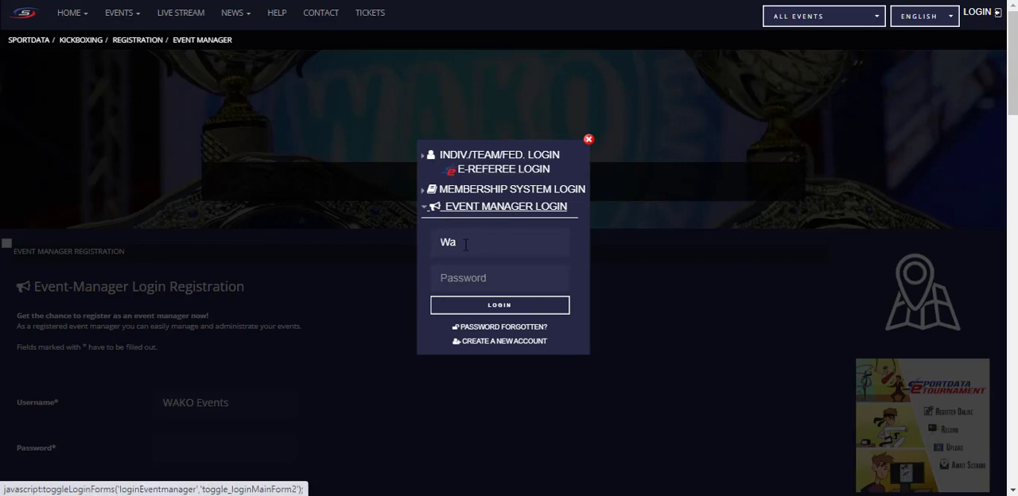
left_click(465, 245)
type("Wa")
key("BackSpace")
type("AKO")
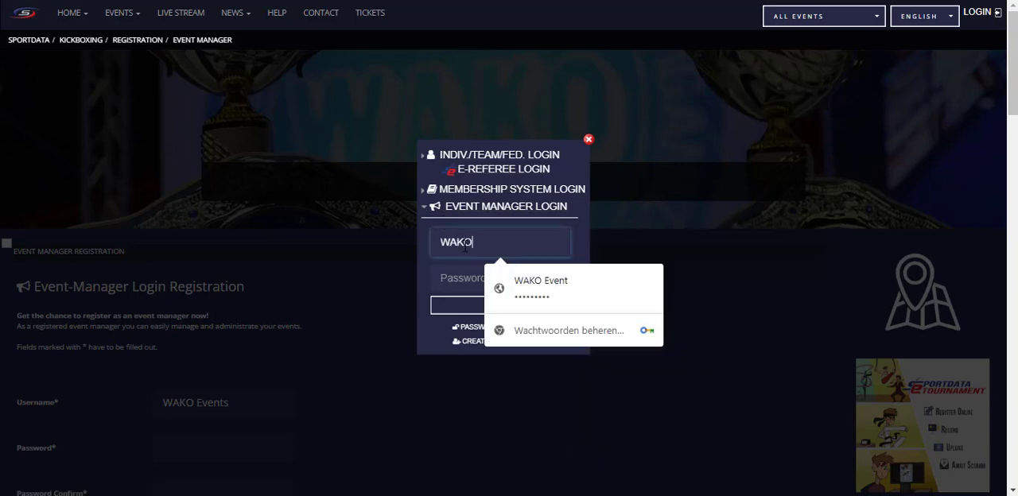
type(" Events")
Step: Enter the account password and log in as event manager
left_click(475, 277)
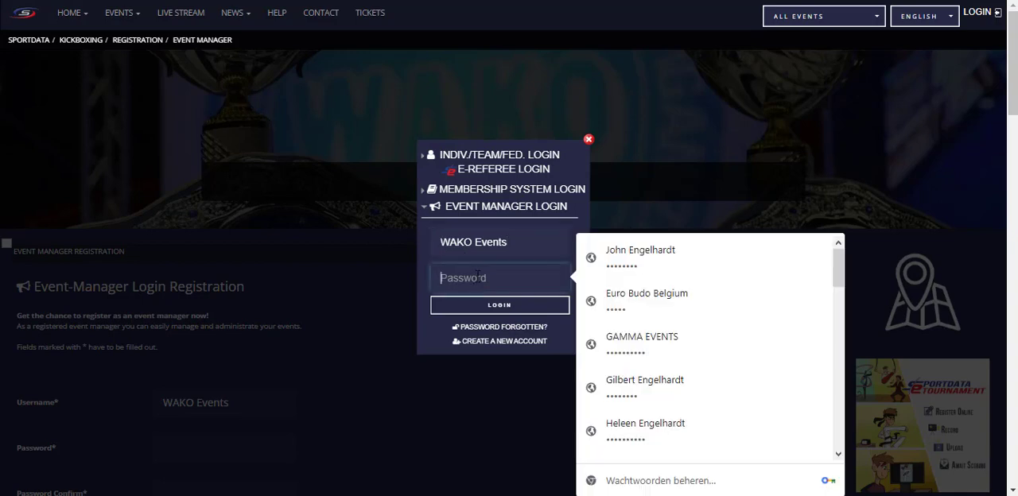
type("•••••")
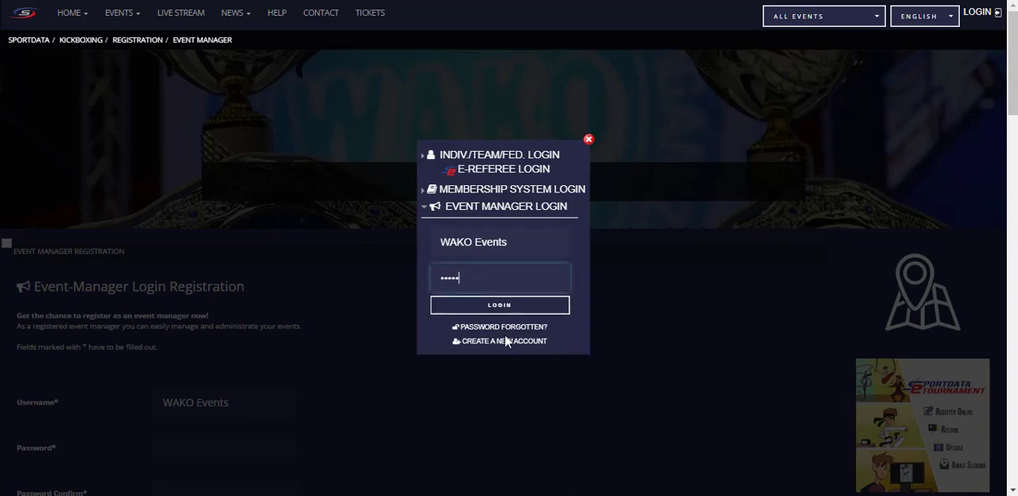
left_click(500, 309)
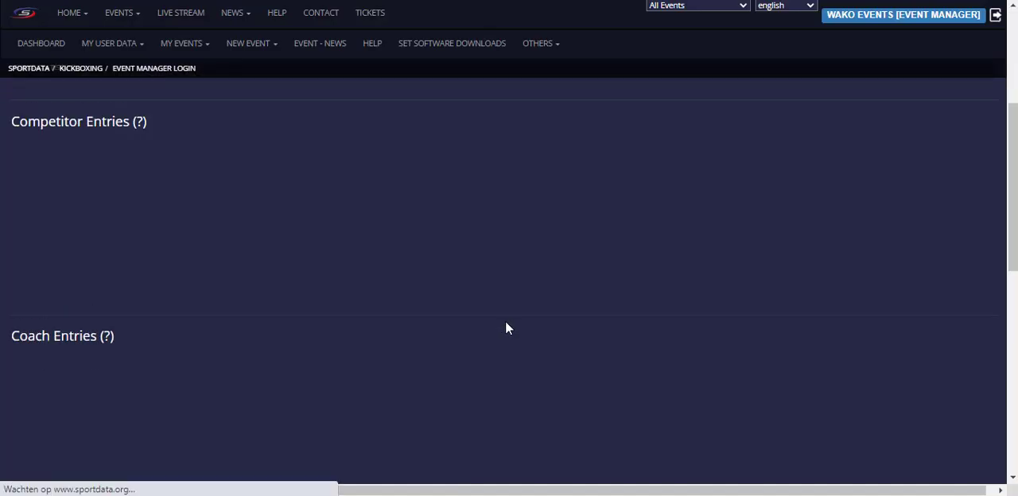
left_click(719, 5)
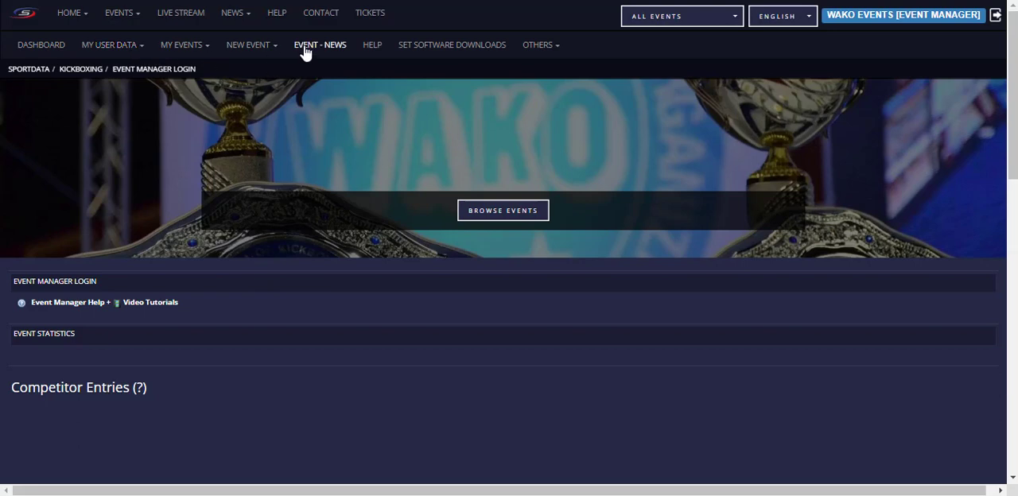
Step: Start a new regular event and name it Sportdata Event for WAKO
left_click(254, 49)
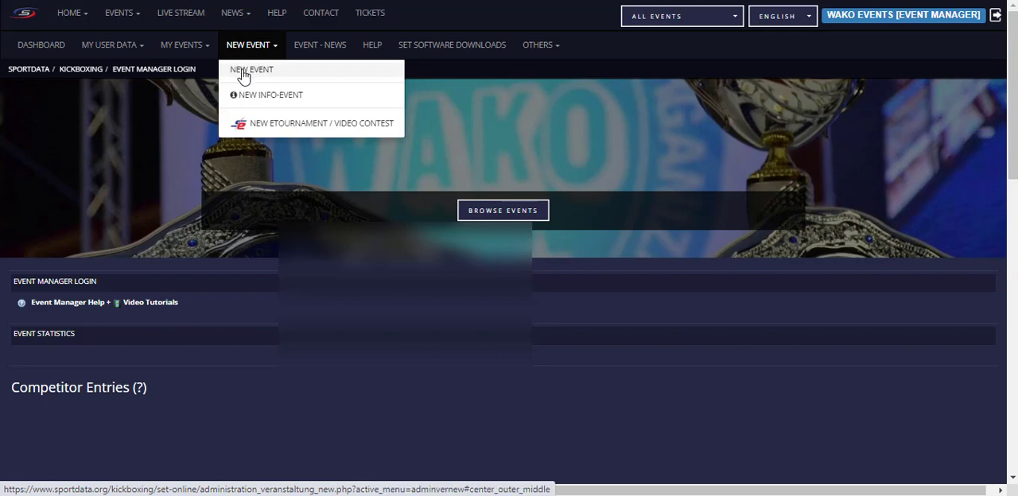
left_click(244, 71)
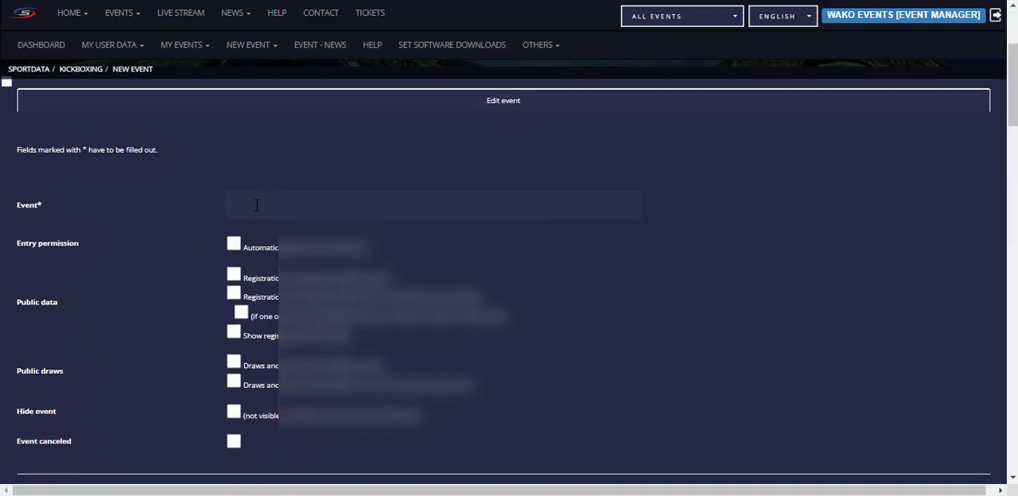
left_click(256, 205)
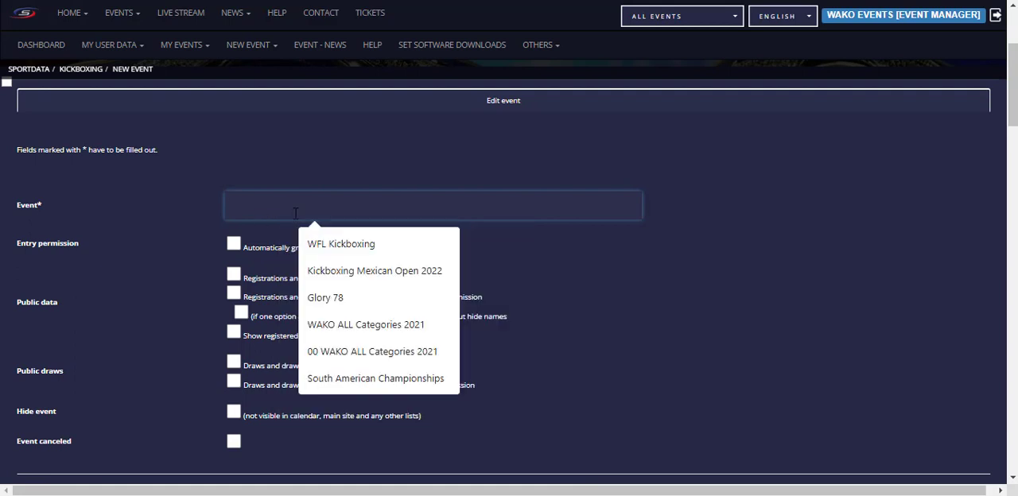
left_click(196, 195)
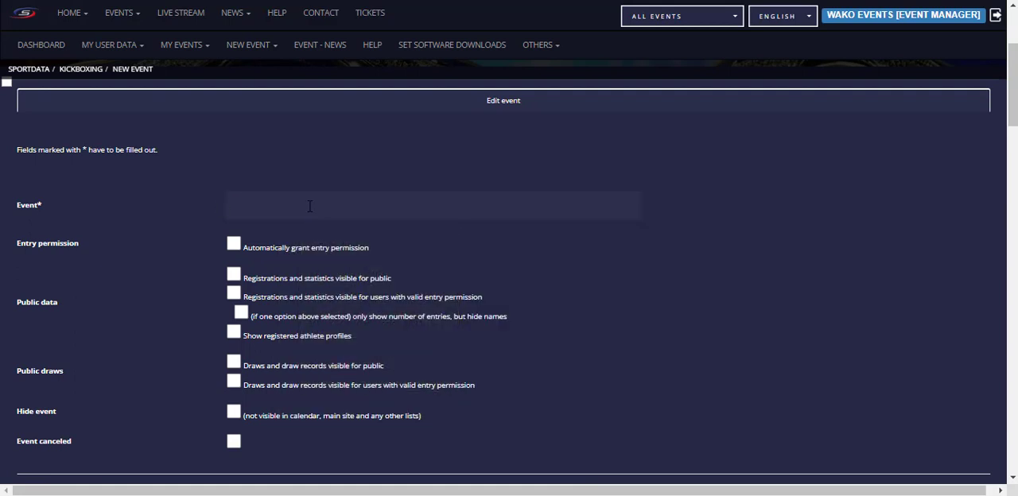
left_click(310, 206)
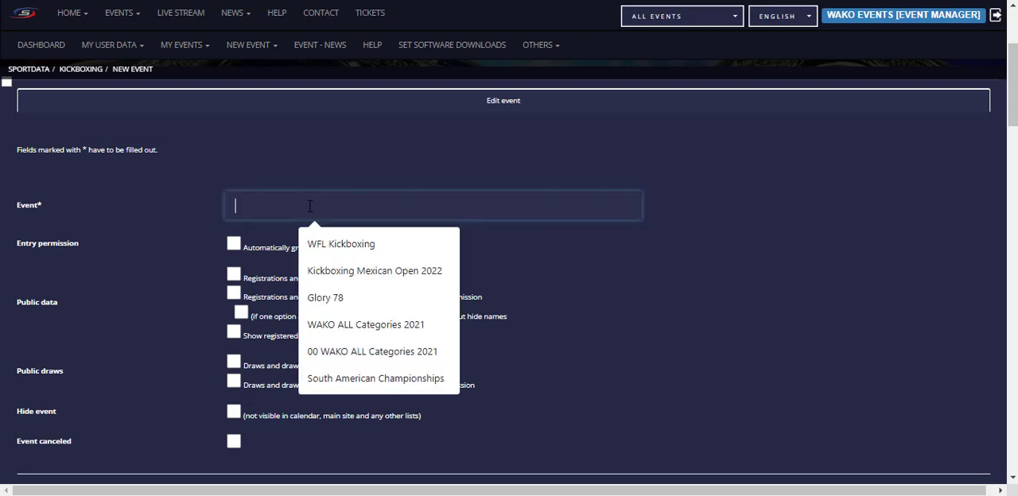
type("Sportda")
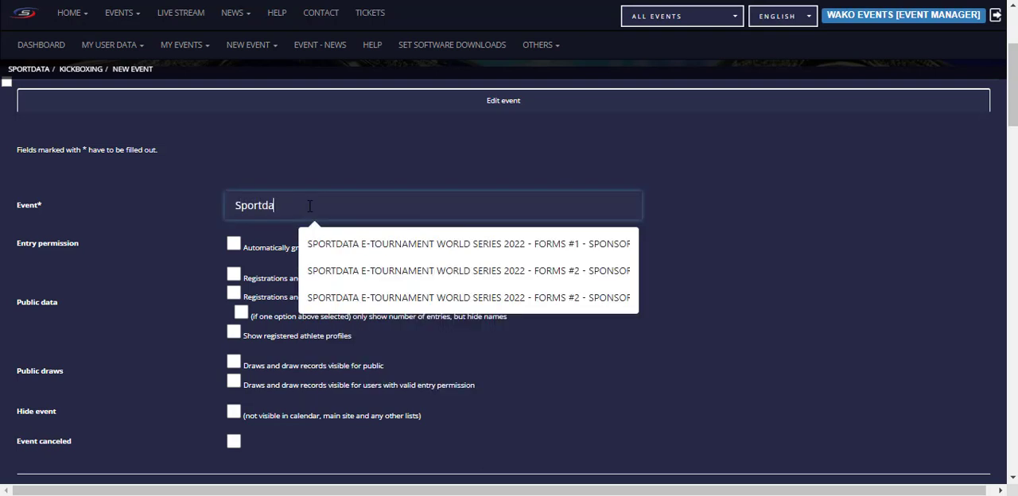
type("ta Event")
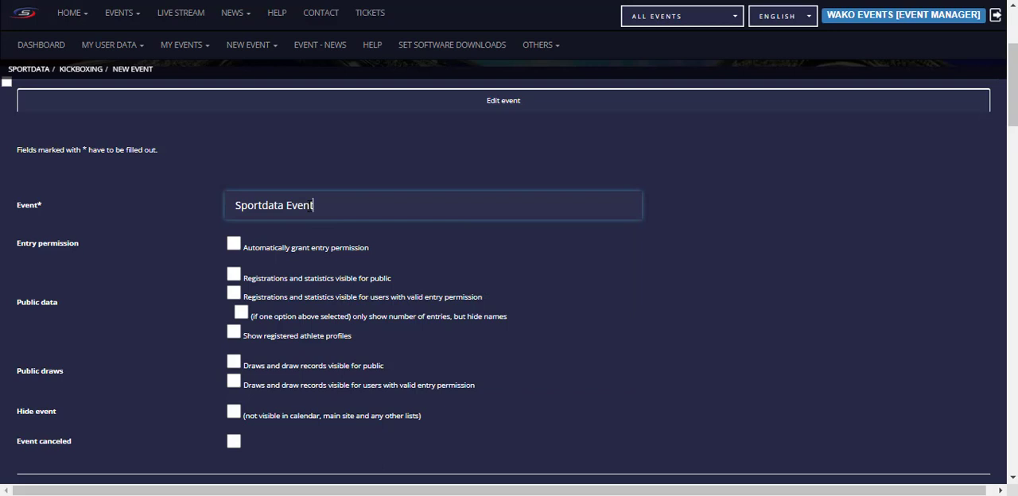
type(" for WAKO")
Step: Enable automatic entry permission and make registrations, statistics, draws and draw records visible for public
left_click(233, 245)
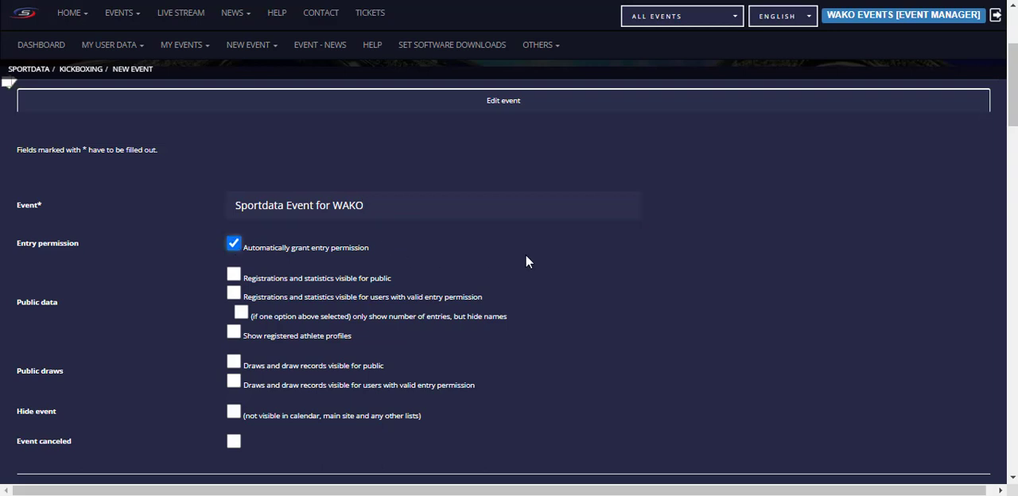
scroll(526, 256, "down", 1)
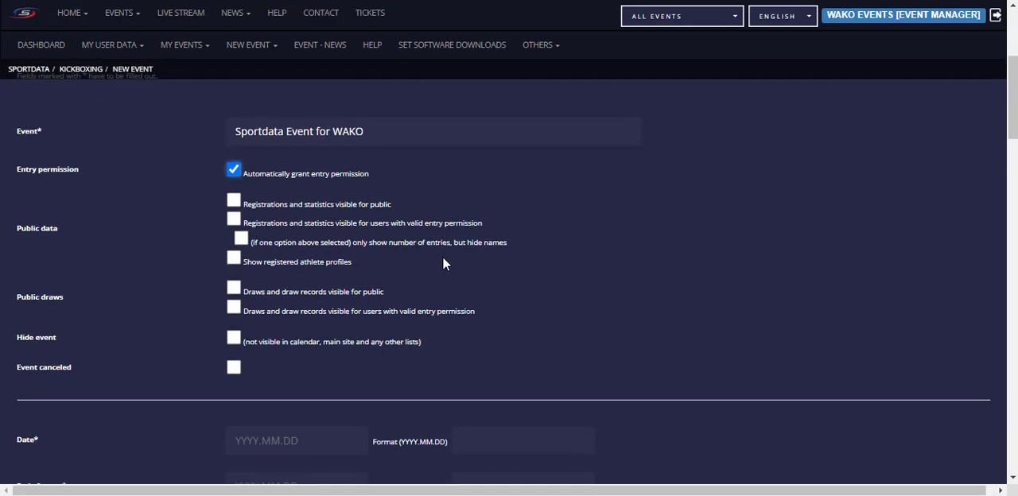
left_click(232, 202)
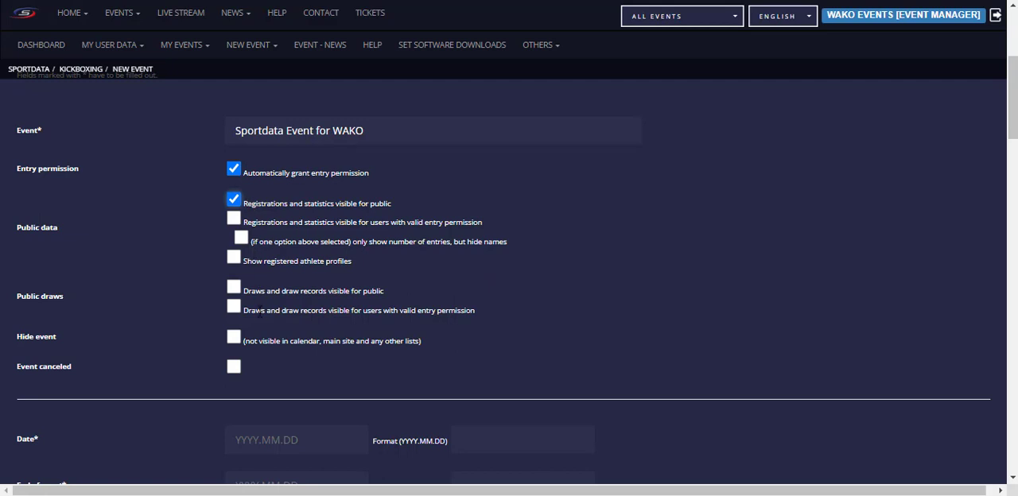
left_click(237, 290)
scroll(459, 283, "down", 1)
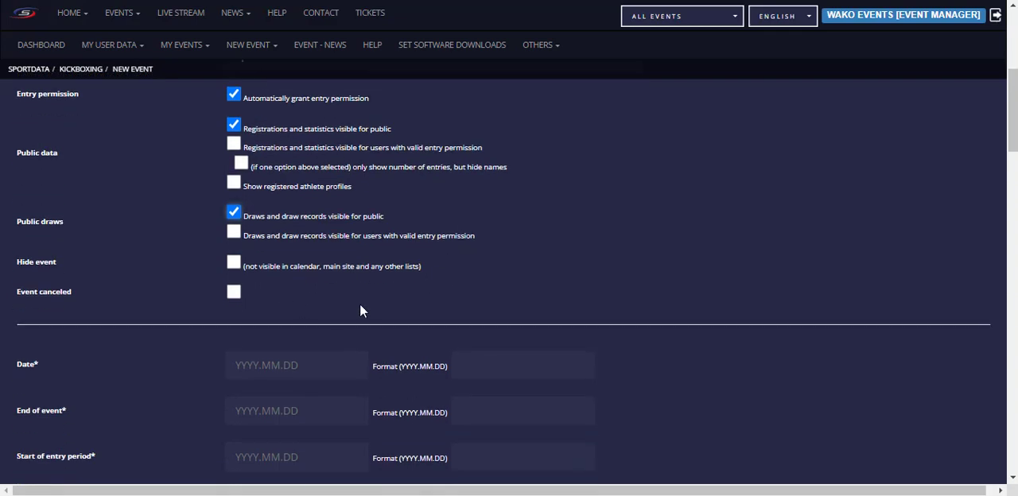
scroll(354, 294, "down", 1)
scroll(131, 213, "up", 1)
scroll(288, 308, "down", 2)
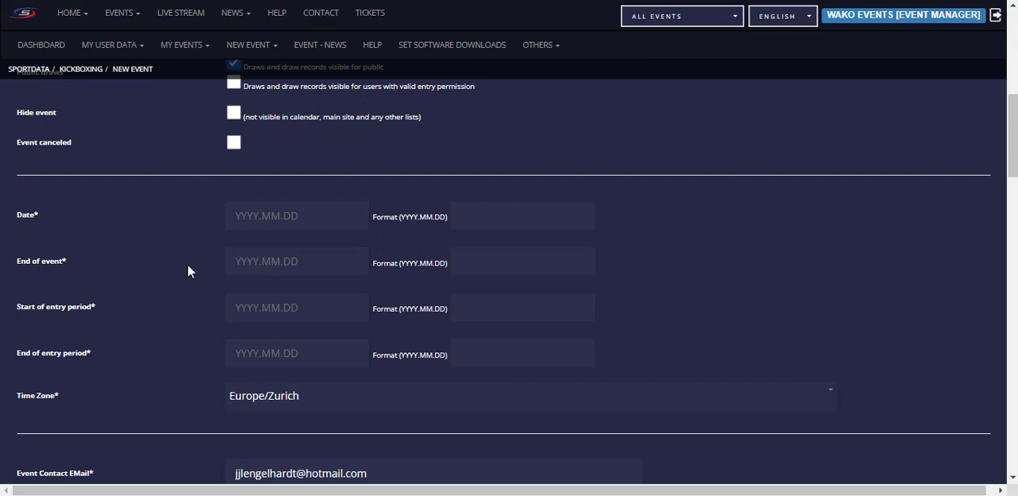
Step: Set the event date to 2022.12.01
left_click(273, 227)
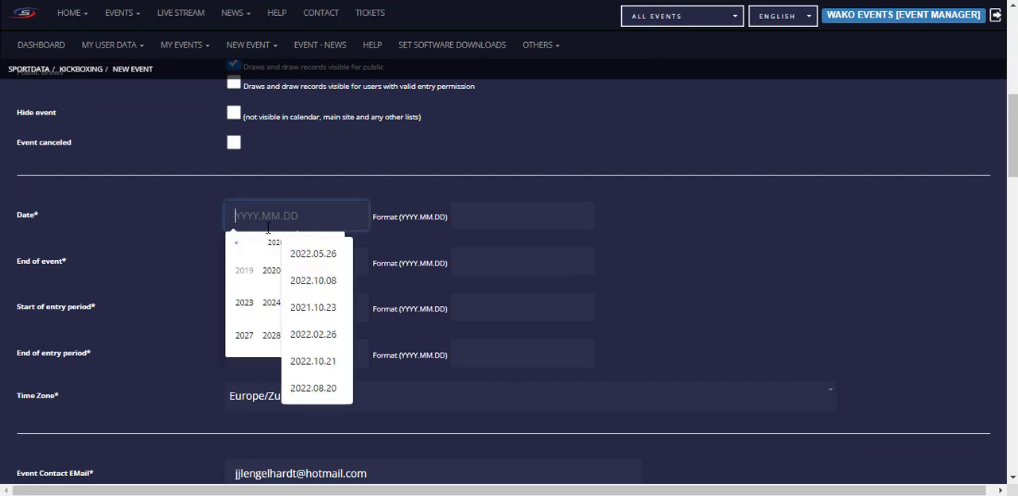
type("2022-")
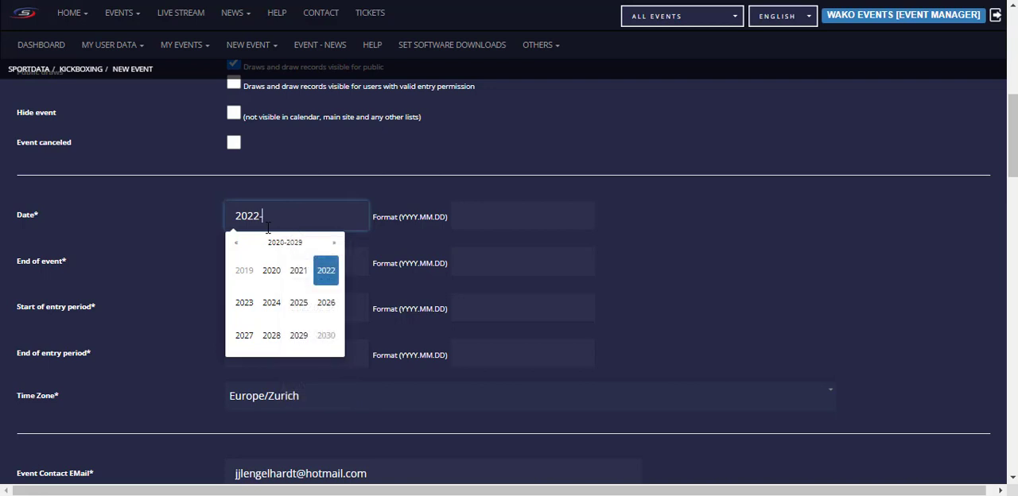
left_click(326, 270)
left_click(325, 337)
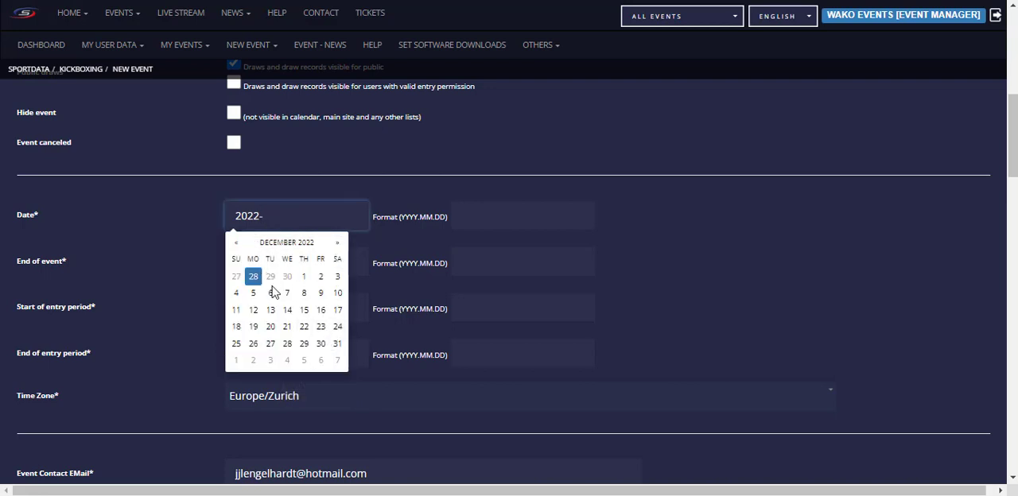
left_click(310, 273)
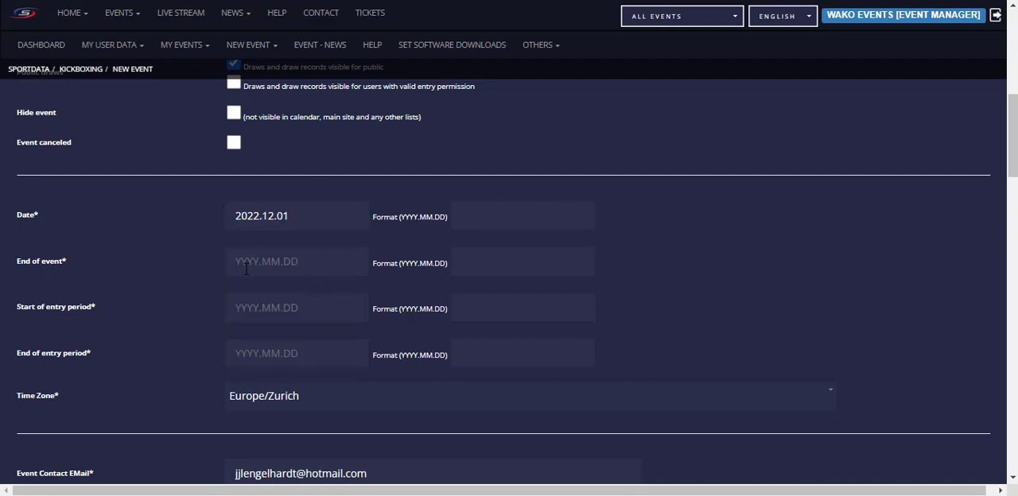
Step: Copy the event date 2022.12.01 into the end of event date
left_click_drag(316, 213, 102, 217)
key("ctrl+c")
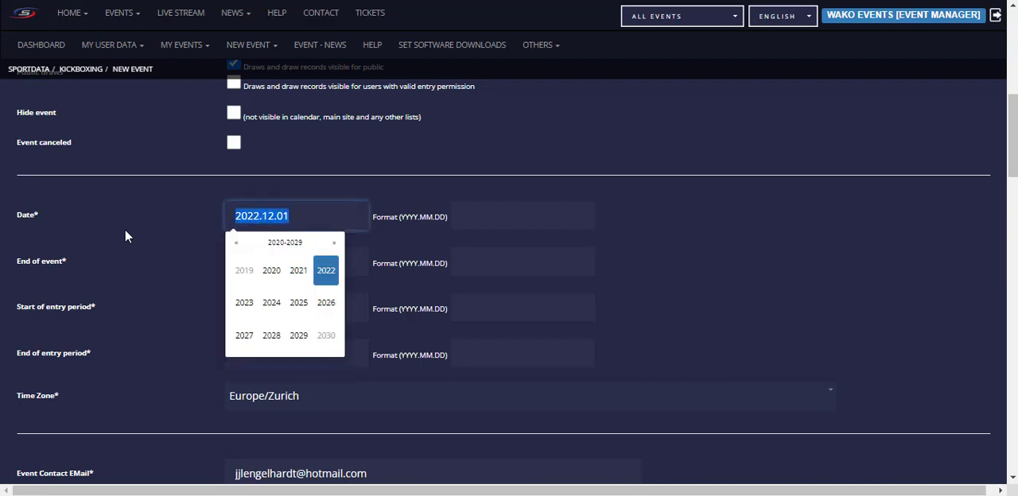
left_click(175, 273)
left_click(274, 265)
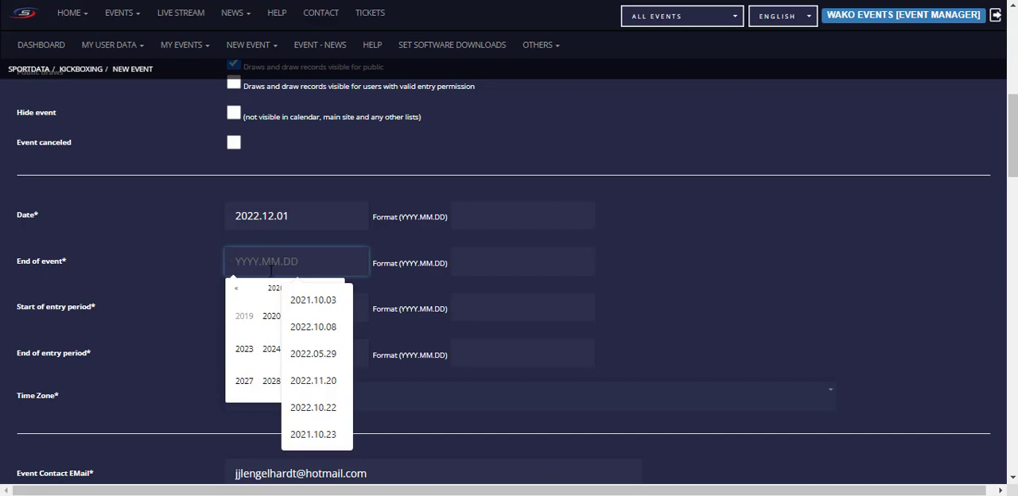
key("ctrl+v")
left_click(172, 279)
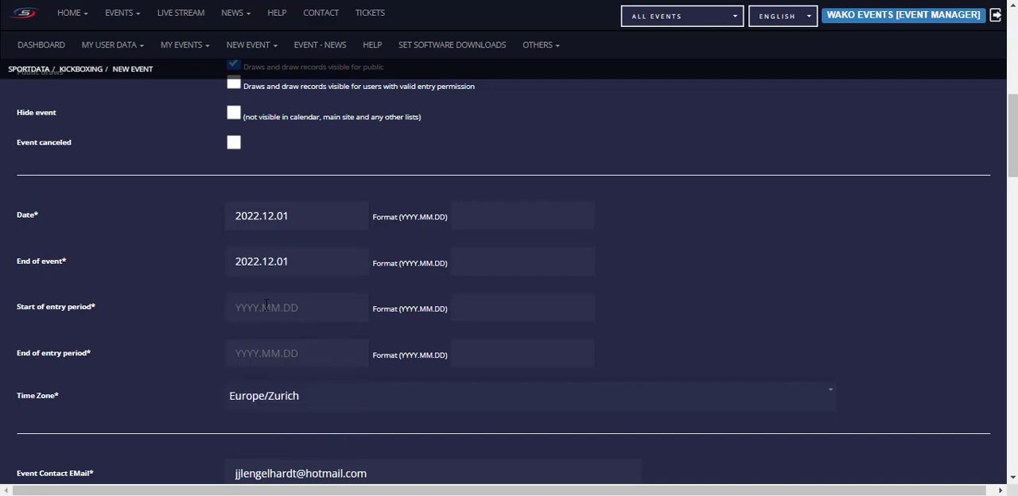
Step: Set the start of the entry period to 2022.11.28
left_click(267, 307)
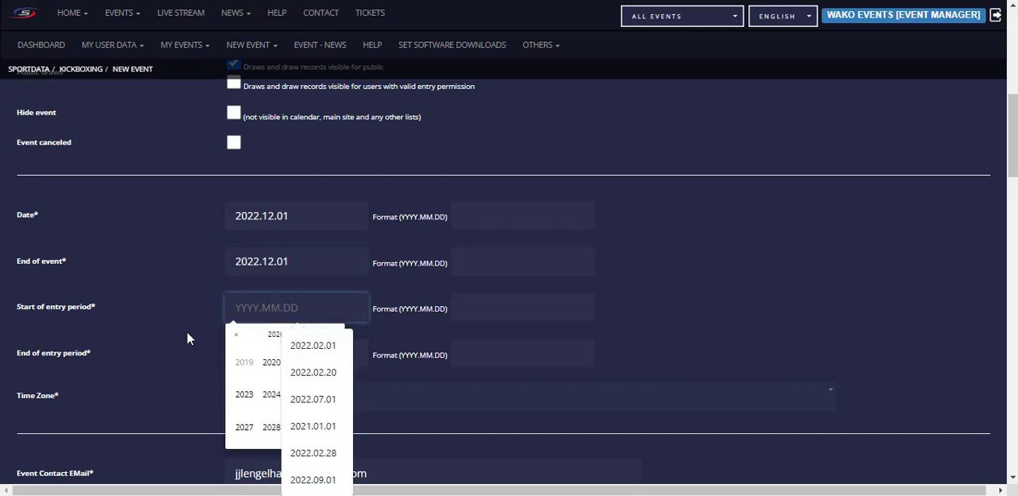
type("2022")
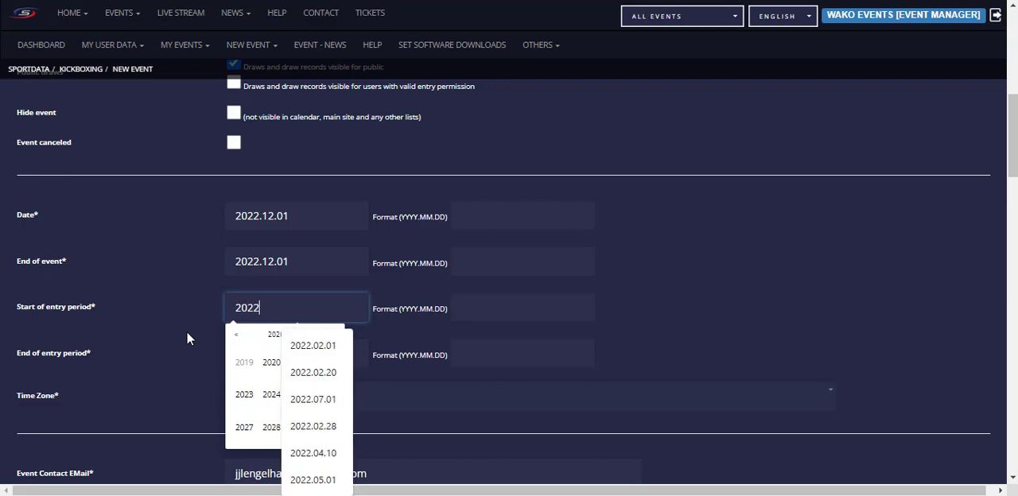
type(".11.28")
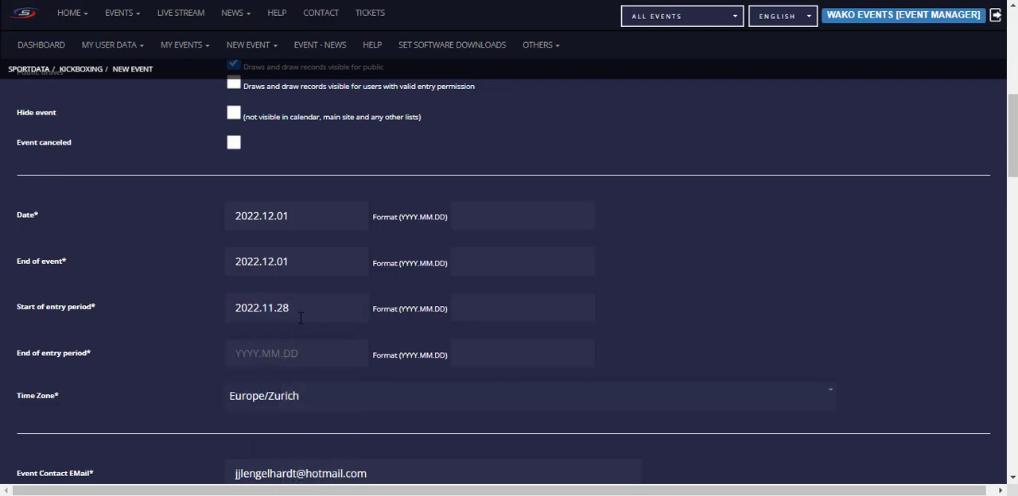
Step: Set the end of the entry period to 2022.12.01
left_click(257, 356)
left_click(326, 404)
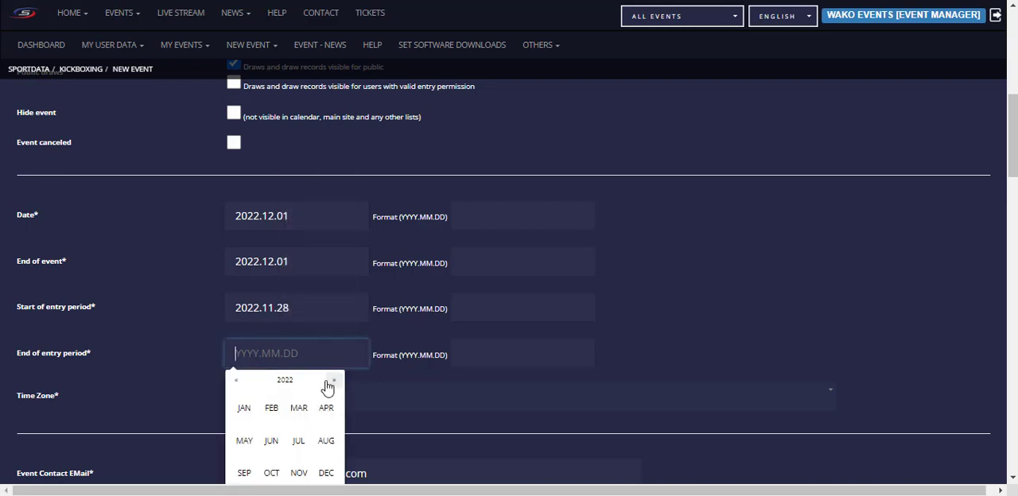
scroll(314, 398, "down", 2)
left_click(327, 322)
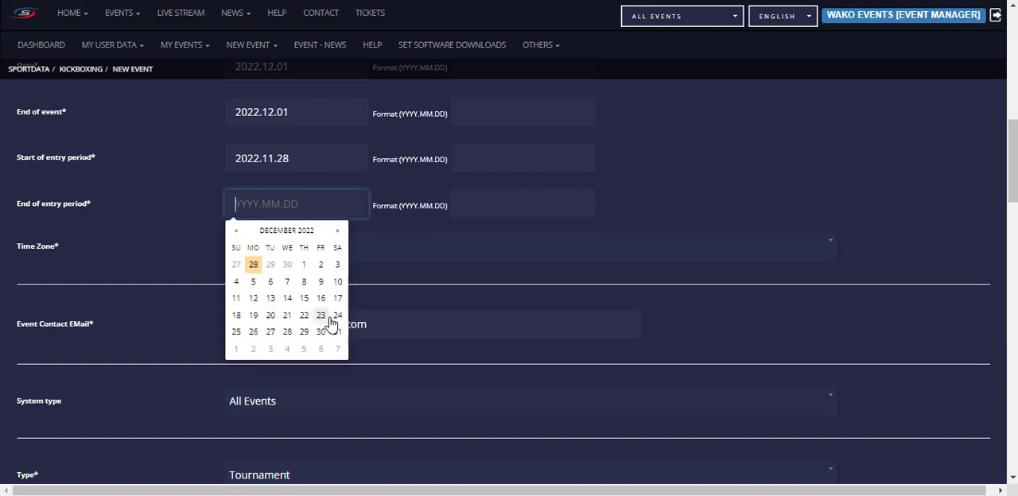
left_click(303, 264)
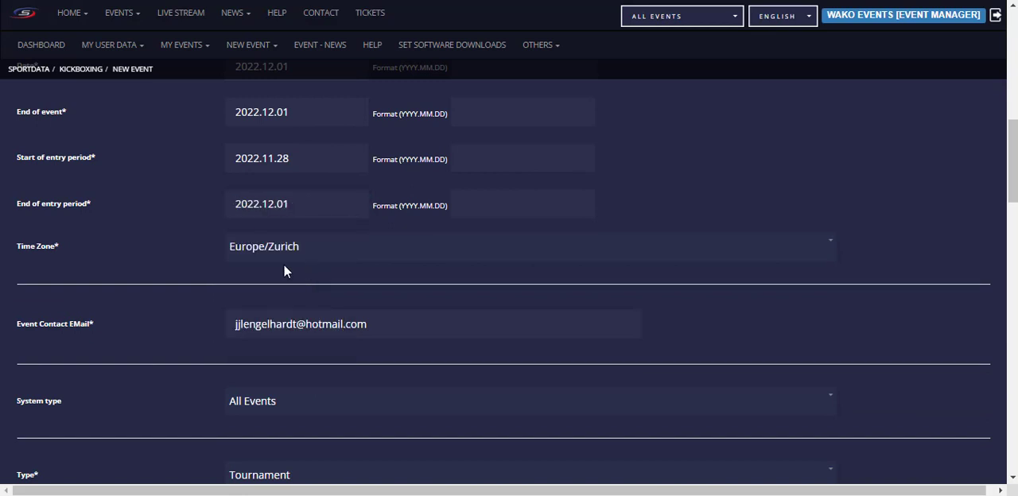
scroll(197, 227, "up", 2)
scroll(195, 231, "down", 2)
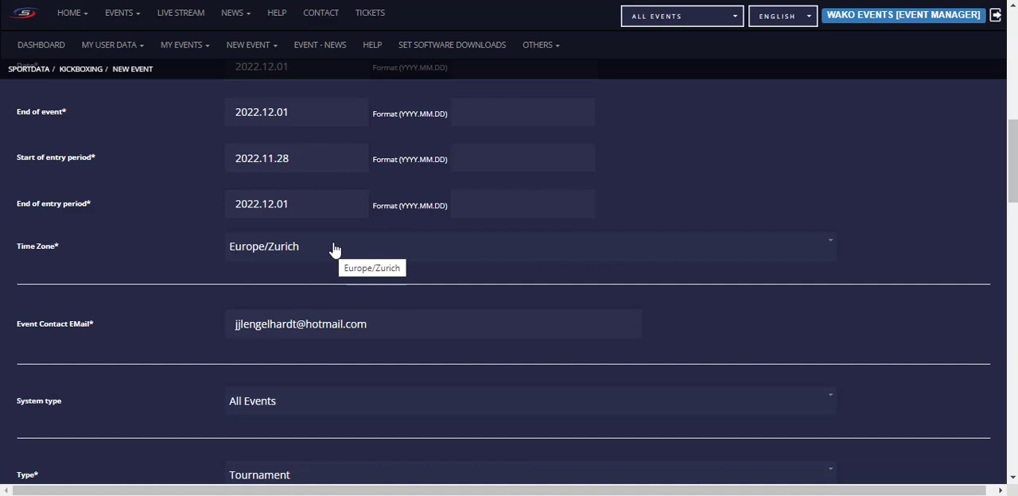
Step: Change the event's time zone to Europe/Amsterdam
left_click(298, 252)
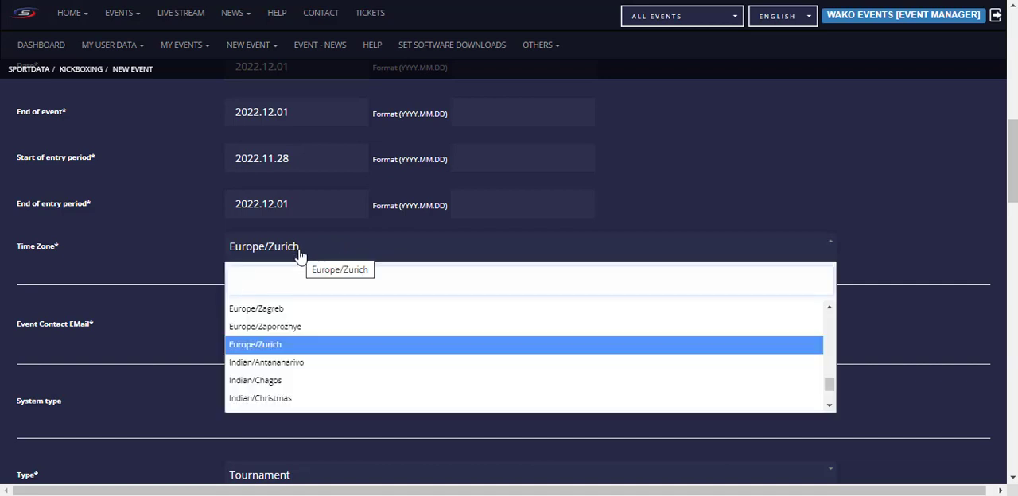
type("amste")
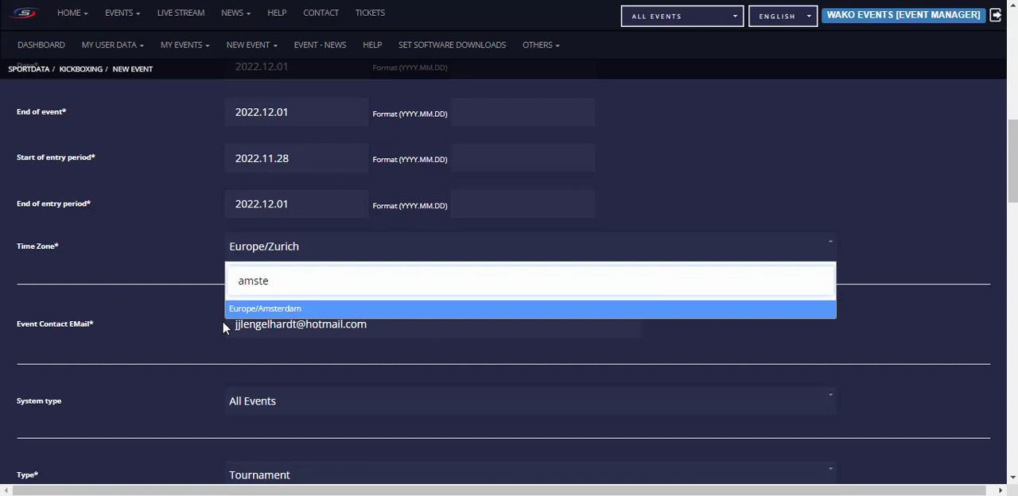
left_click(294, 312)
Step: Clear the event contact e-mail and fill it in again from a saved contact suggestion
left_click_drag(400, 325, 219, 325)
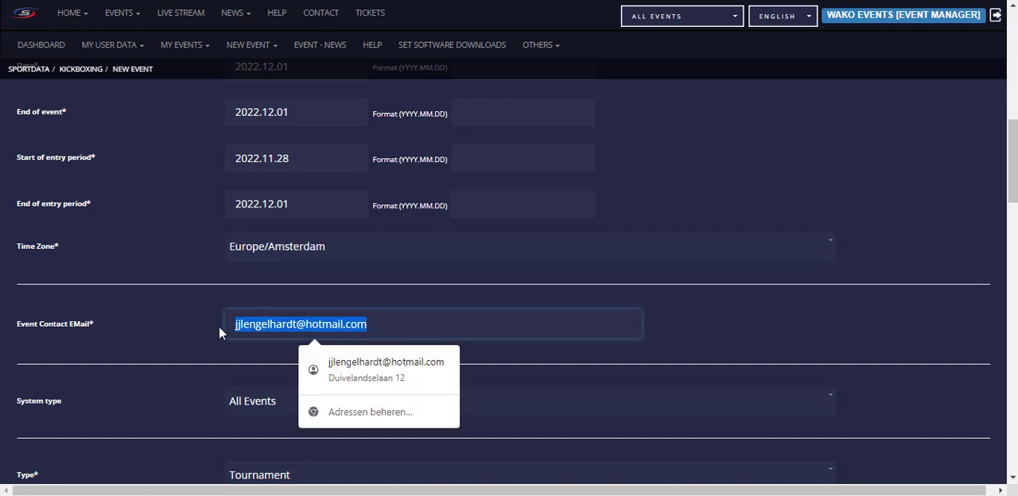
left_click(410, 326)
key("BackSpace")
key("BackSpace")
key("BackSpace")
key("BackSpace")
key("BackSpace")
key("BackSpace")
key("BackSpace")
key("BackSpace")
key("BackSpace")
key("BackSpace")
key("BackSpace")
key("BackSpace")
key("BackSpace")
key("BackSpace")
key("BackSpace")
key("BackSpace")
key("BackSpace")
key("BackSpace")
key("BackSpace")
key("BackSpace")
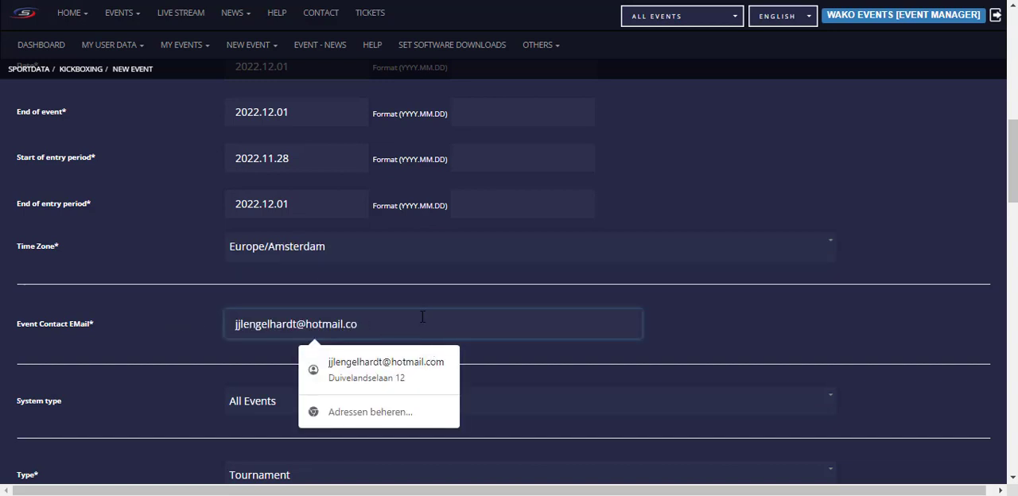
type("jenge")
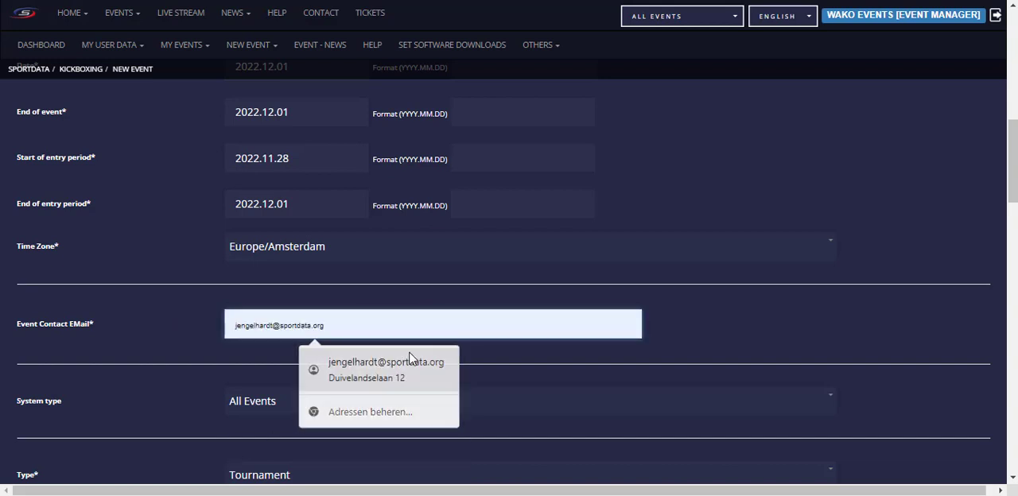
left_click(310, 362)
scroll(390, 371, "down", 3)
Step: Replace the text in the address of event field with the contact's e-mail address
left_click(356, 326)
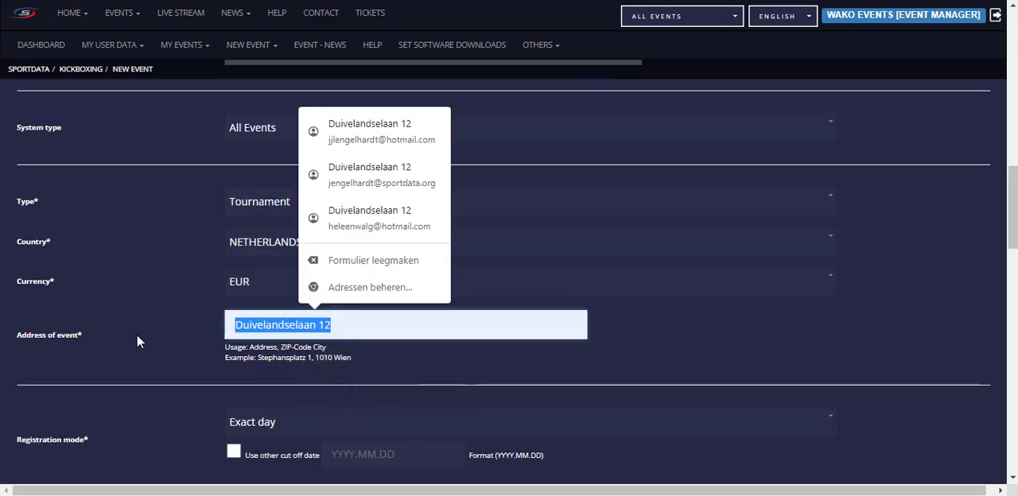
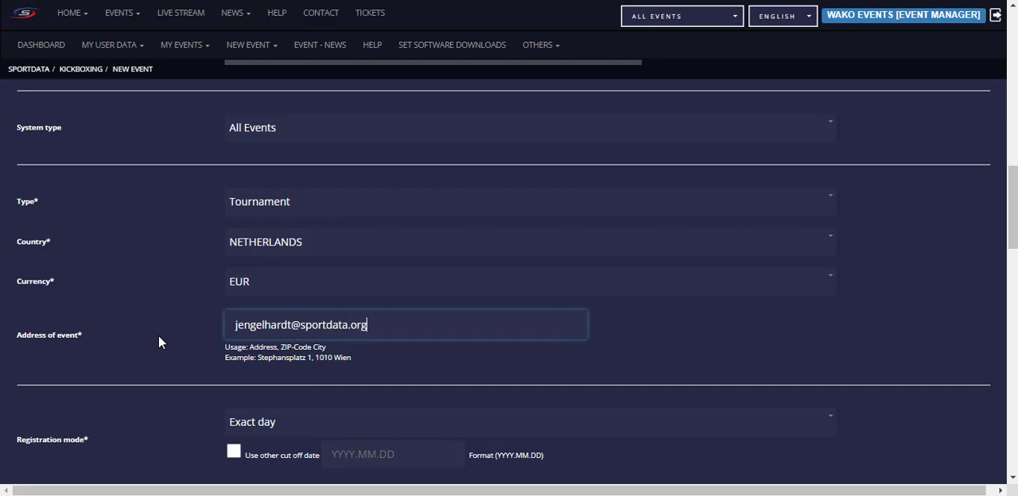
Step: Change the registration mode to Same year
scroll(160, 340, "down", 3)
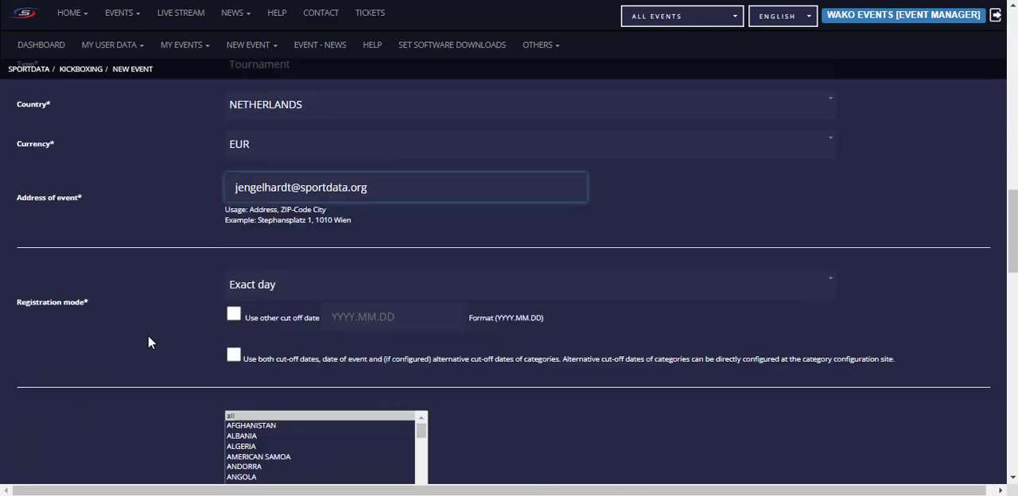
scroll(156, 273, "up", 1)
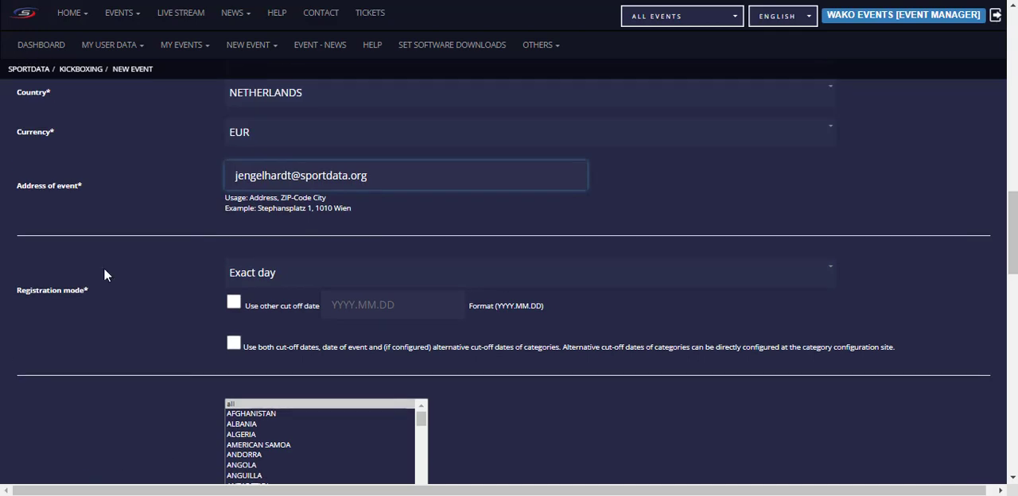
left_click(325, 275)
left_click(256, 353)
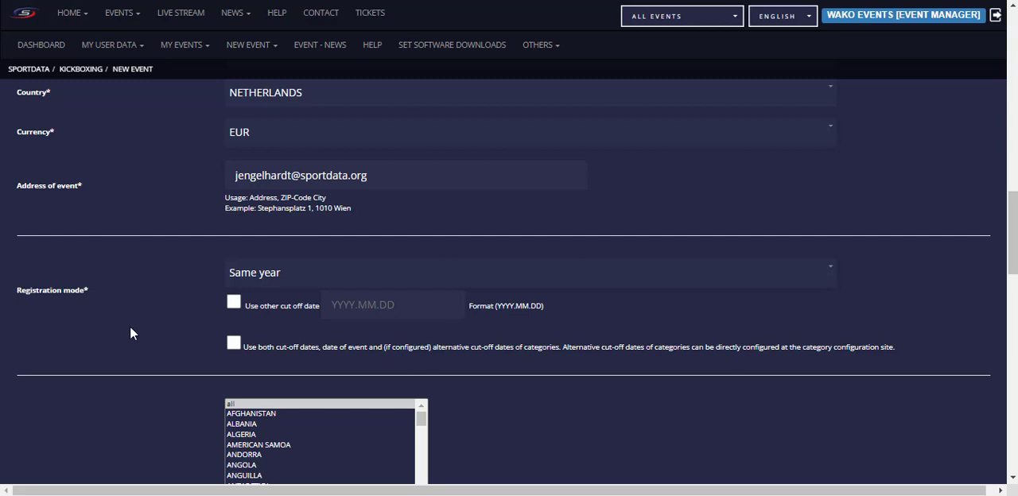
Step: Restrict the countries allowed to register to Anguilla, Antigua and Barbuda, Azerbaijan and Barbados
scroll(133, 331, "down", 2)
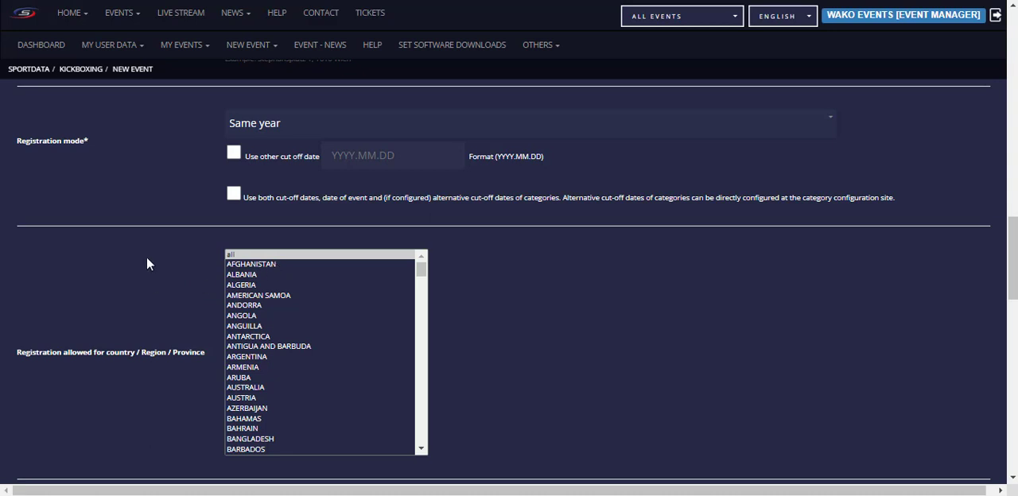
scroll(147, 258, "down", 1)
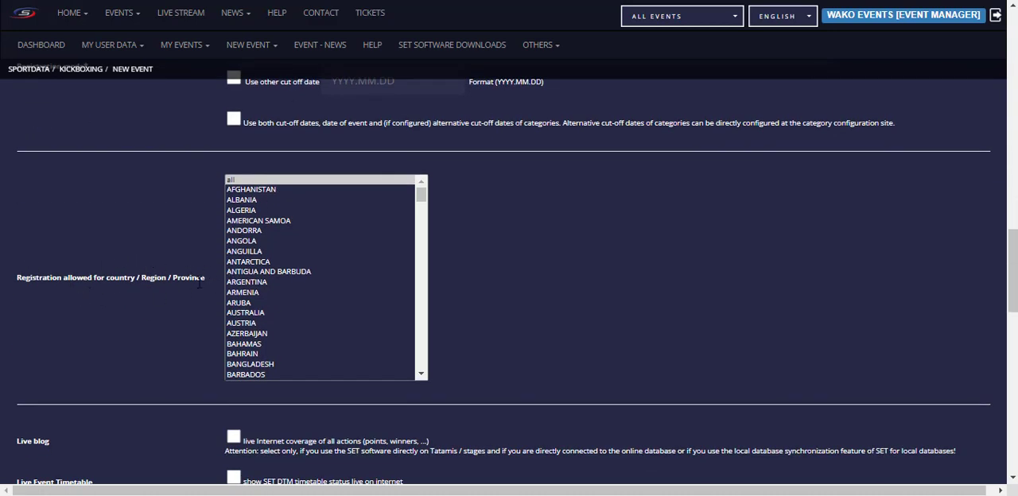
left_click(240, 180, "ctrl")
left_click(248, 253, "ctrl")
left_click(246, 274, "ctrl")
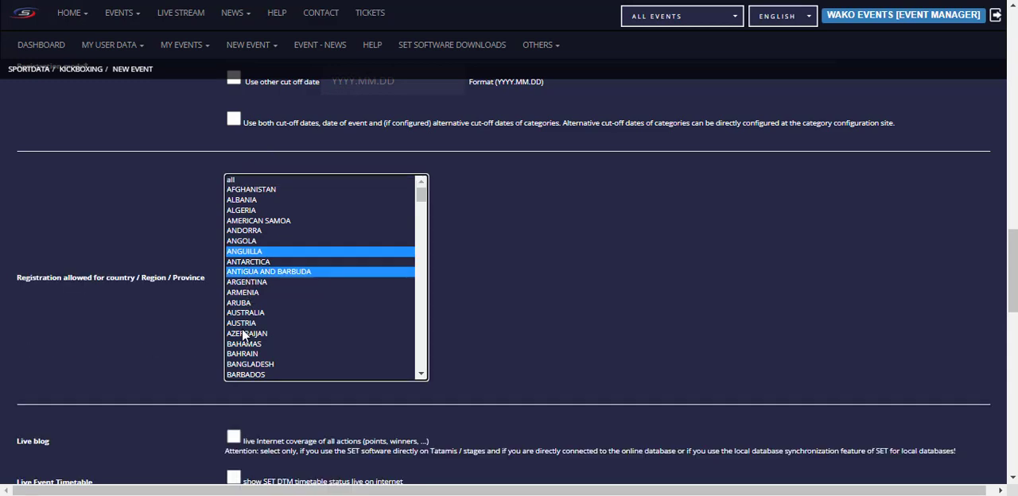
left_click(244, 334, "ctrl")
left_click(254, 375, "ctrl")
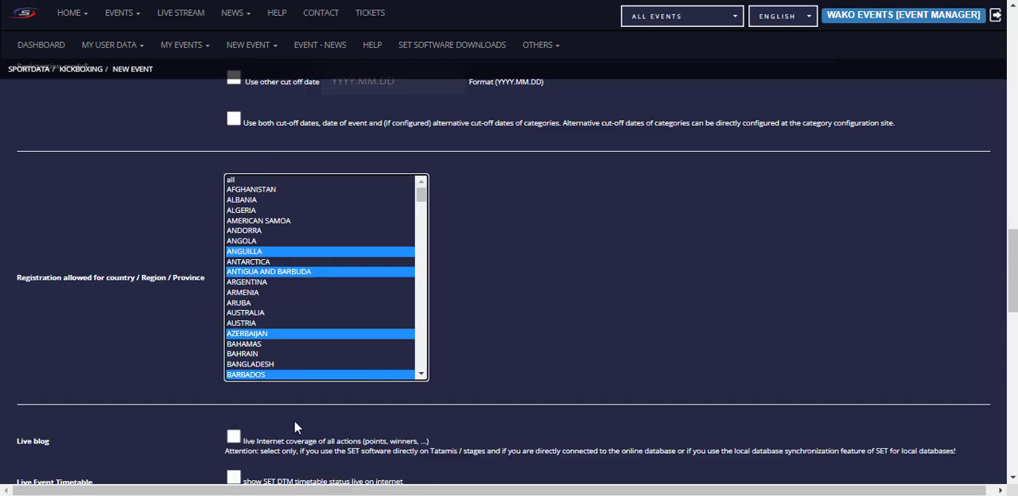
Step: Deselect the four individual countries and allow registration for all countries again
left_click(267, 253, "ctrl")
left_click(264, 272, "ctrl")
left_click(256, 334, "ctrl")
left_click(258, 374, "ctrl")
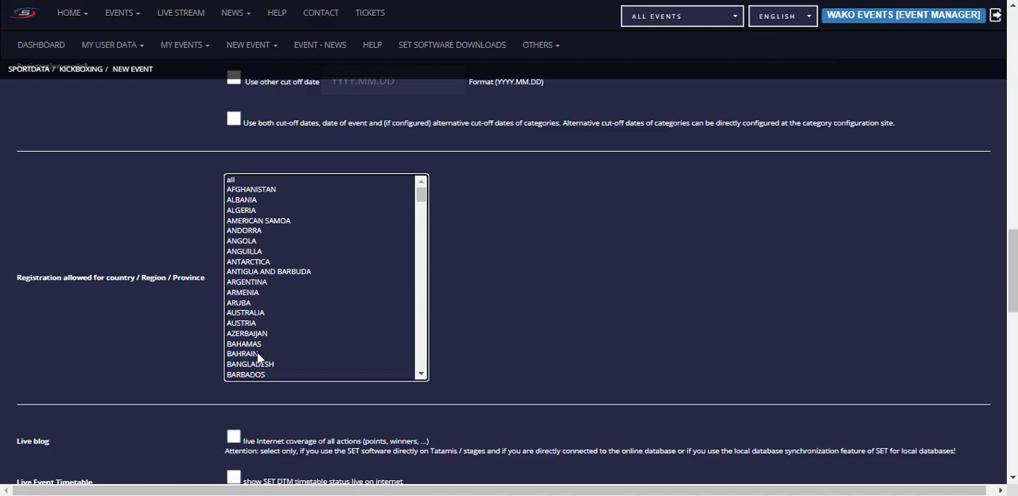
left_click(234, 181)
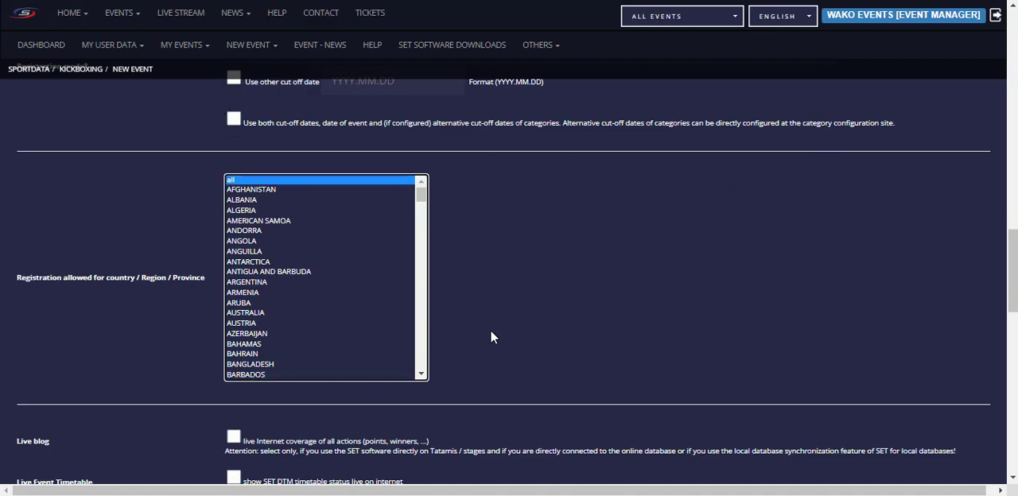
Step: Enable the live blog's internet coverage of all actions and the live event timetable
scroll(452, 257, "down", 3)
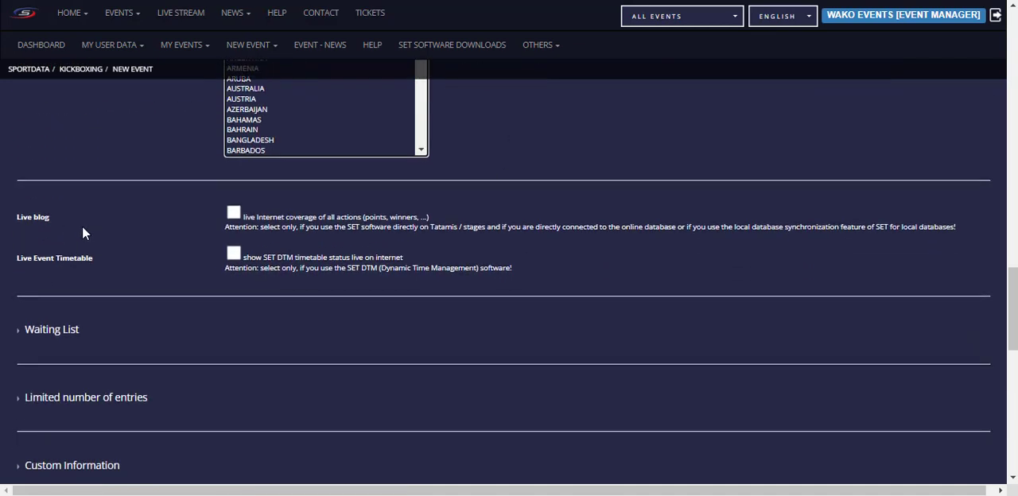
left_click(234, 213)
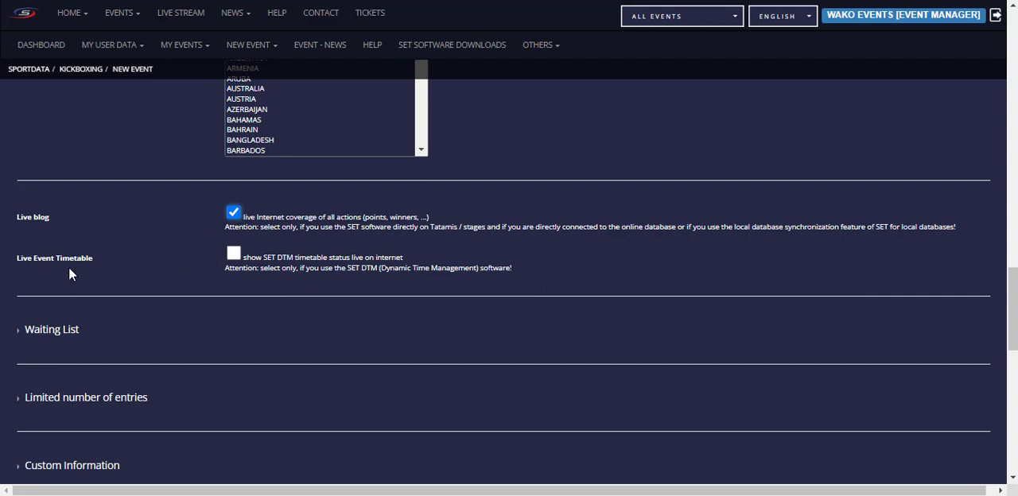
left_click(233, 256)
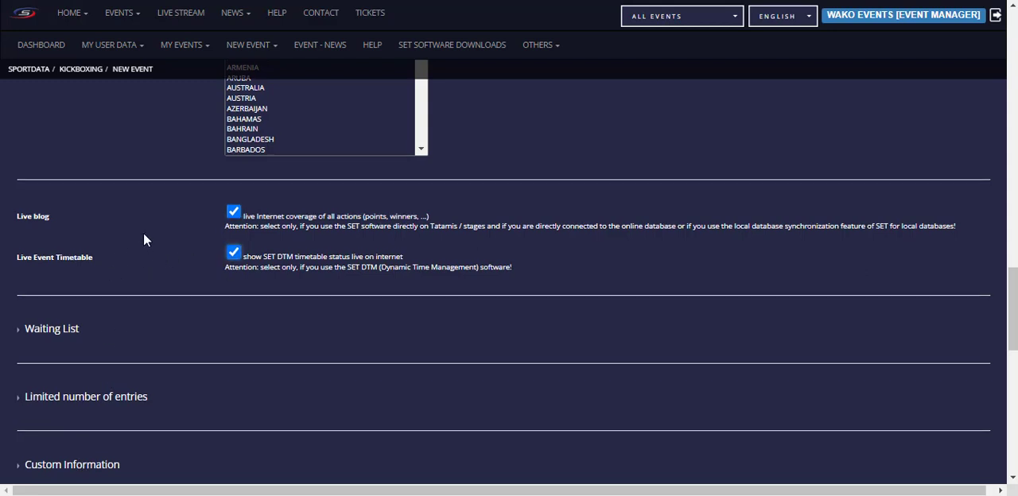
Step: Review the Waiting List settings, switching the option for all new entries on waiting list on and off again
scroll(142, 232, "down", 2)
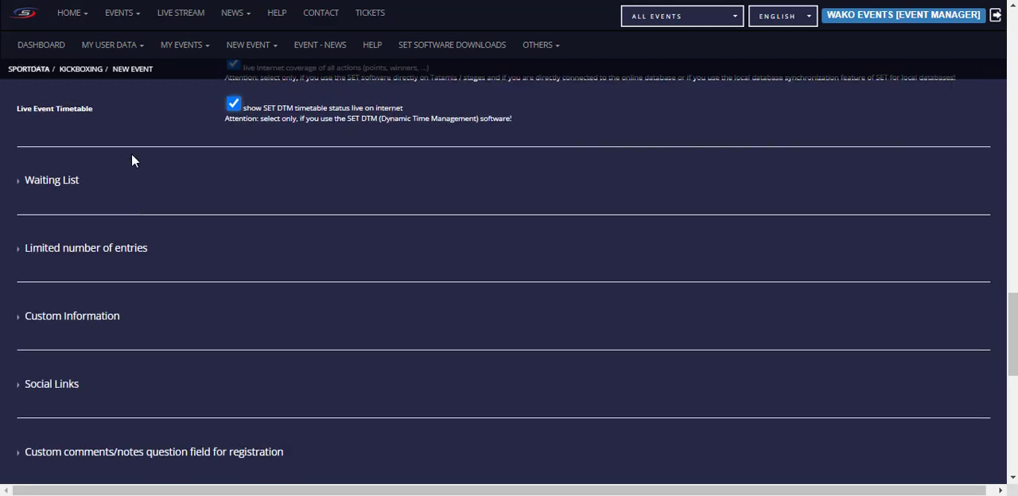
left_click(21, 188)
scroll(249, 189, "down", 1)
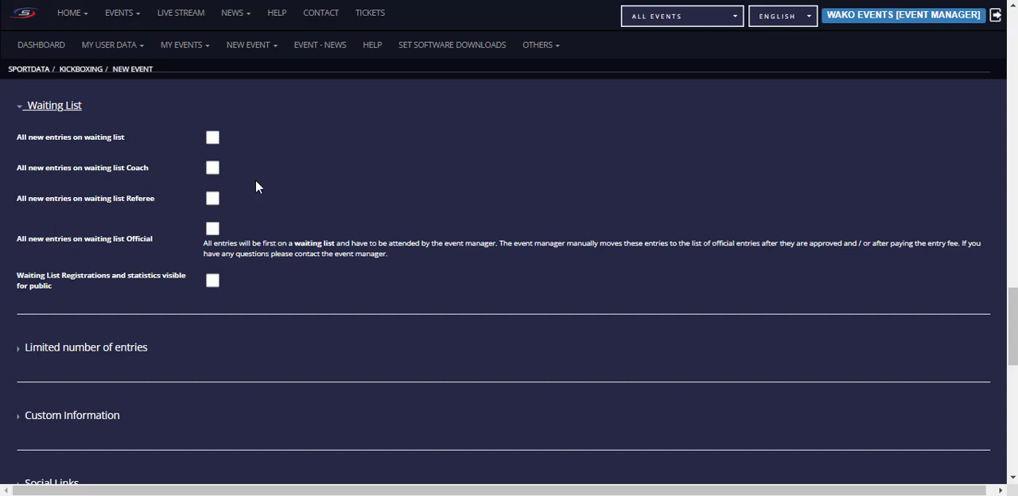
left_click(212, 139)
left_click(211, 139)
scroll(266, 171, "down", 1)
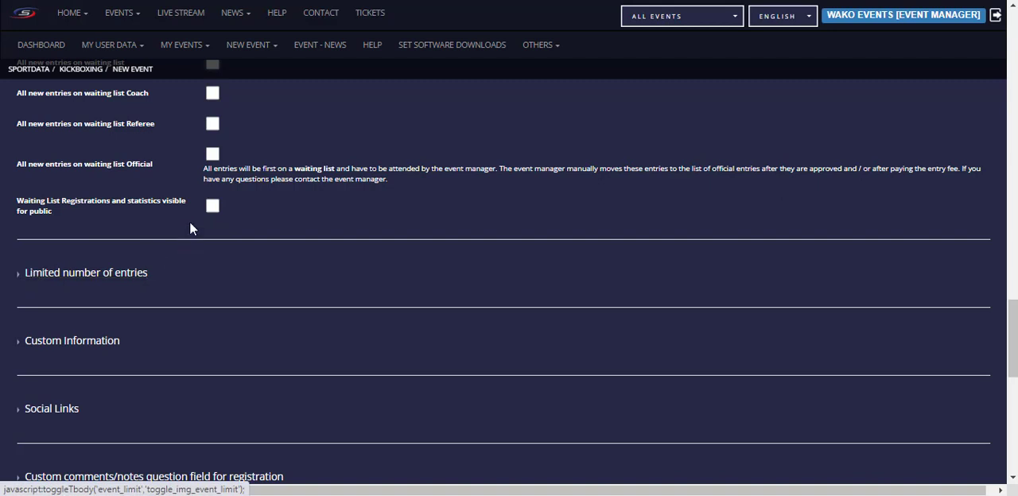
scroll(203, 211, "up", 1)
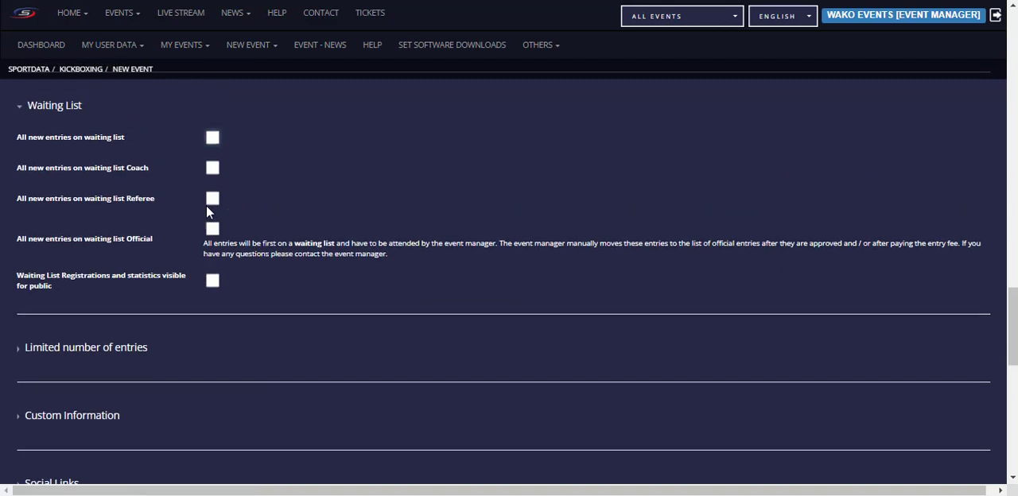
Step: Examine the Limited number of entries settings, covering overall limits and limits per club or team for athletes, coaches, referees and officials
left_click(24, 349)
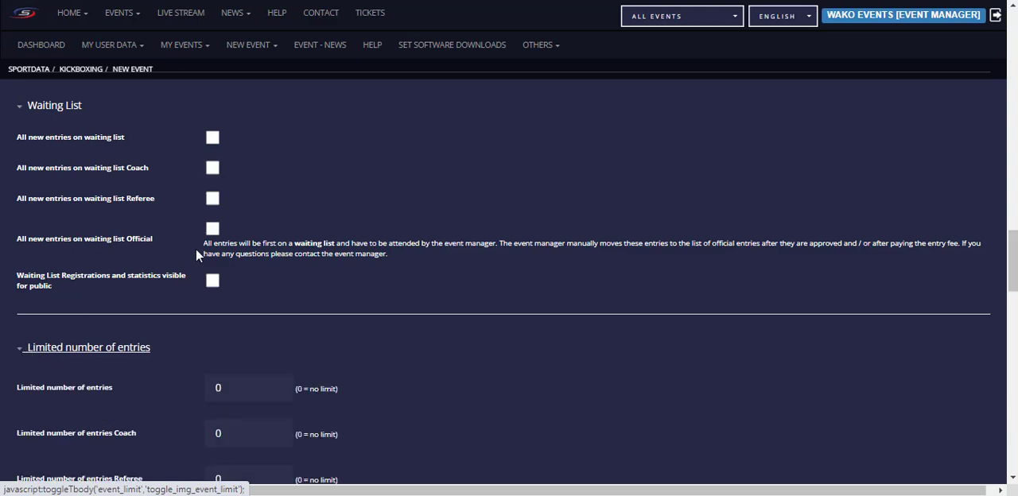
scroll(107, 222, "down", 2)
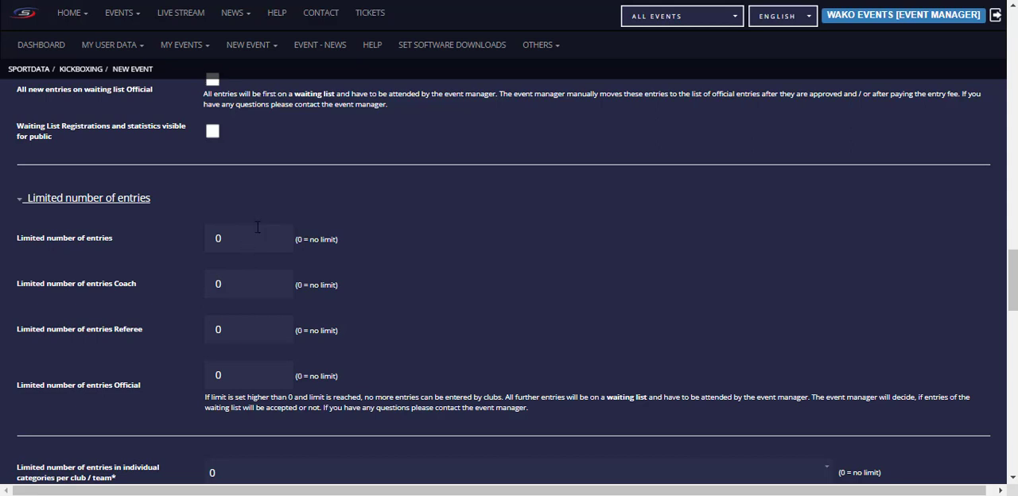
scroll(239, 211, "down", 1)
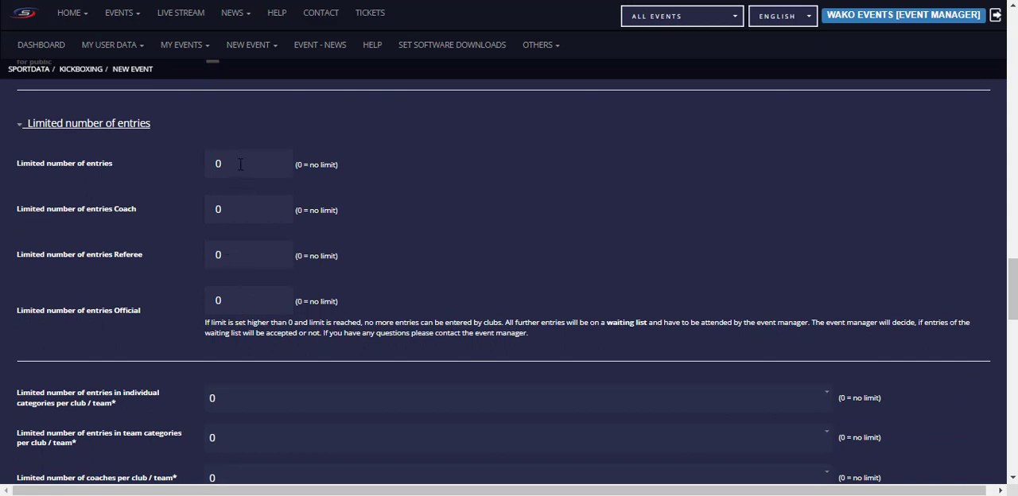
scroll(246, 200, "down", 1)
scroll(238, 126, "up", 1)
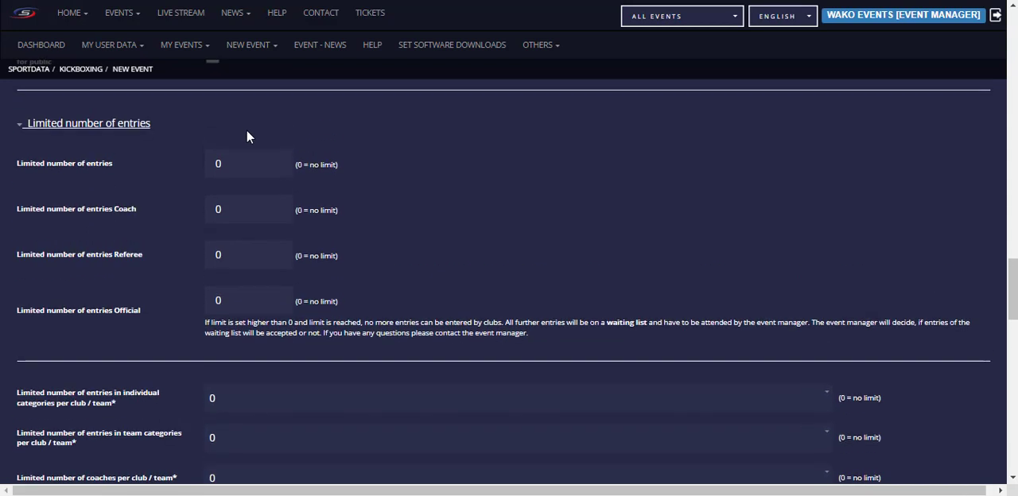
scroll(199, 198, "down", 3)
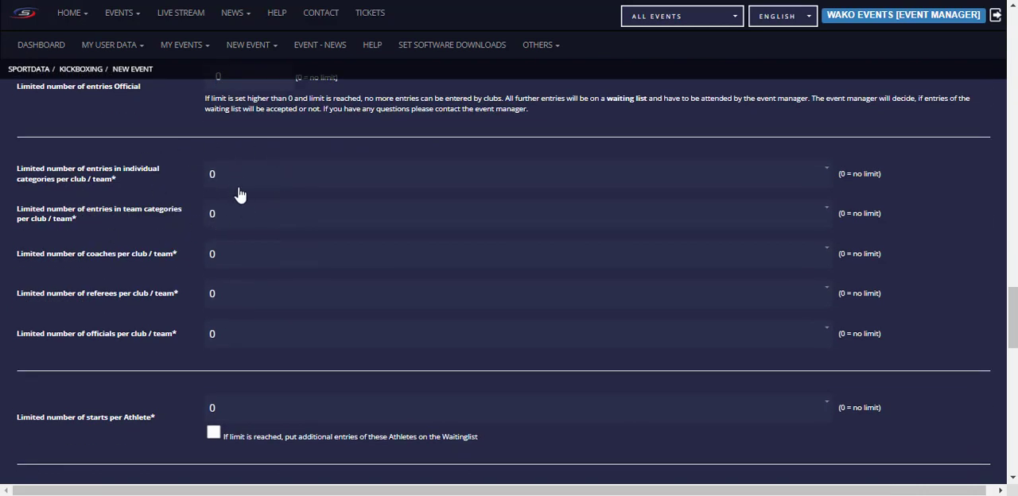
scroll(239, 258, "down", 1)
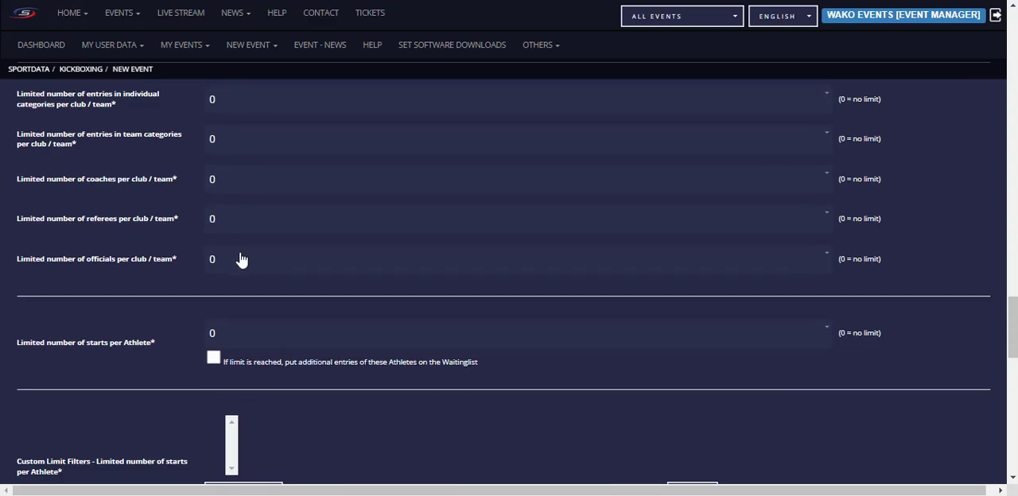
scroll(238, 260, "down", 1)
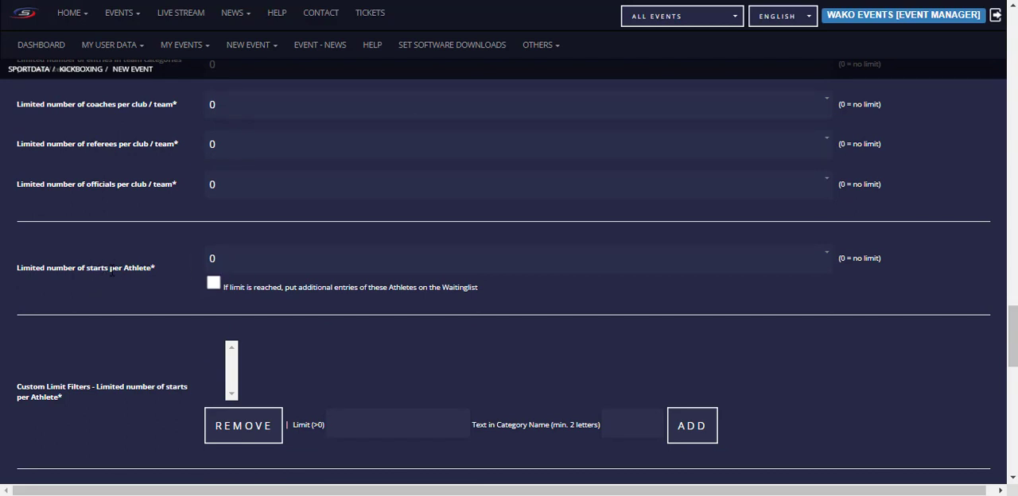
Step: Look at the available starts-per-athlete limits and toggle the option placing additional entries on the waiting list on and off
left_click(231, 263)
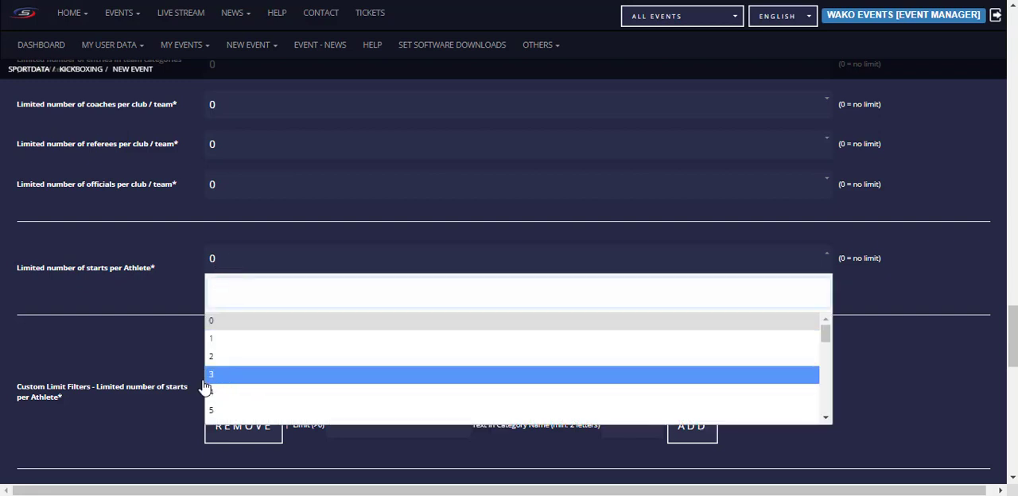
left_click(154, 288)
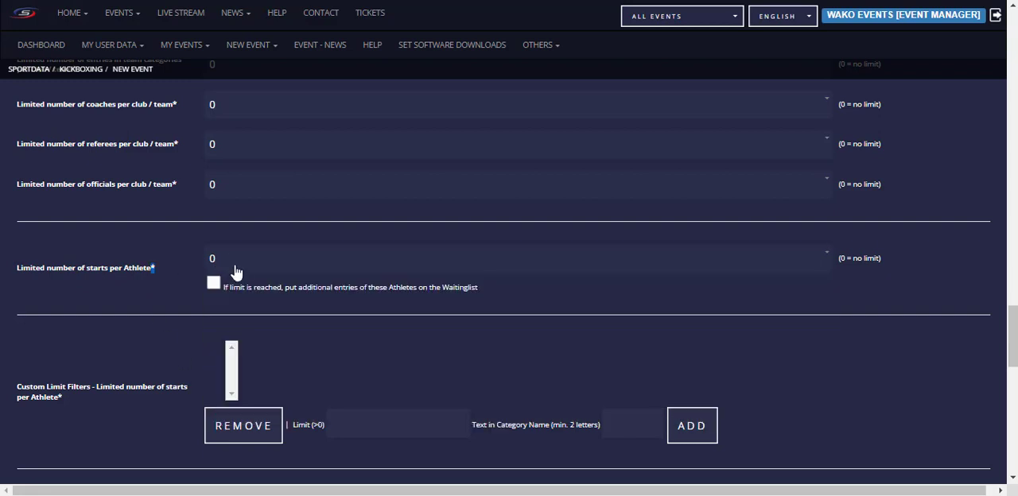
left_click(212, 286)
left_click(214, 282)
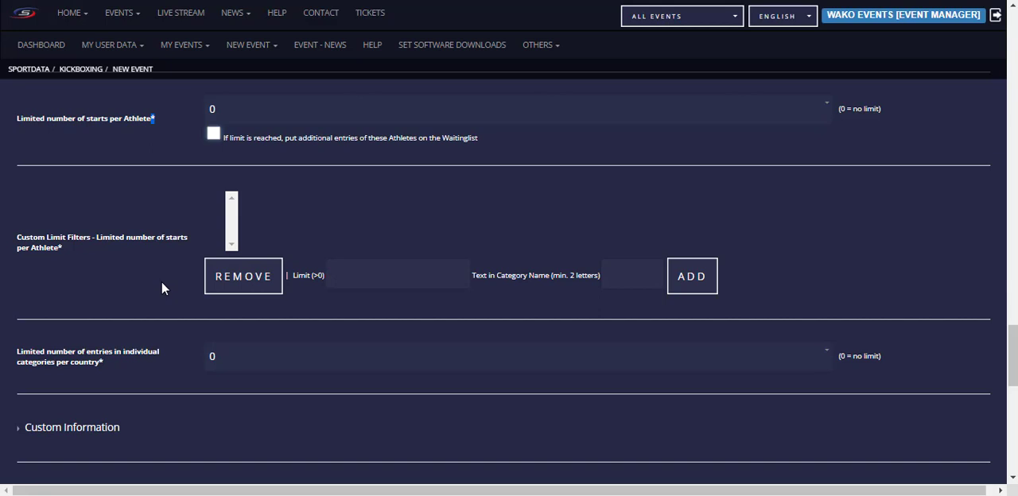
Step: Review the custom limit filters and the individual category limit per country, and collapse the Limited number of entries section
scroll(161, 283, "down", 1)
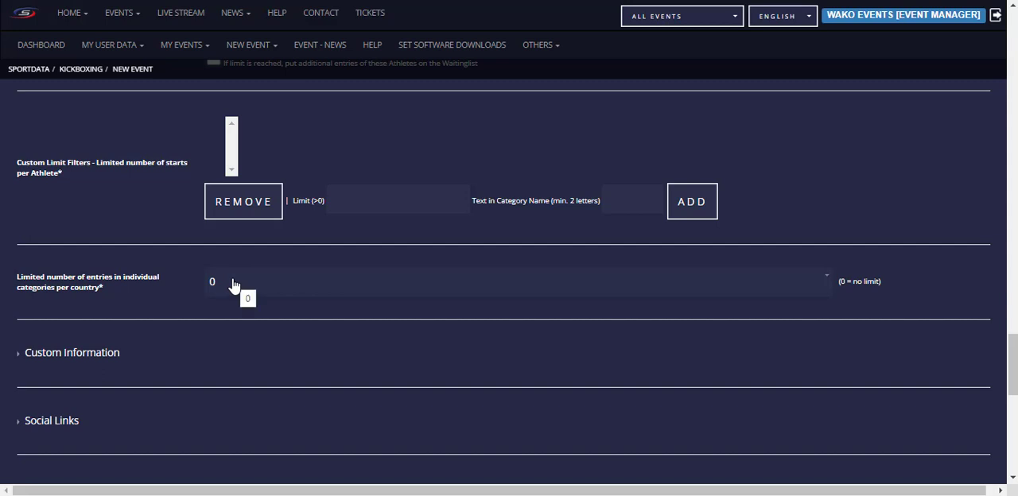
scroll(132, 283, "down", 1)
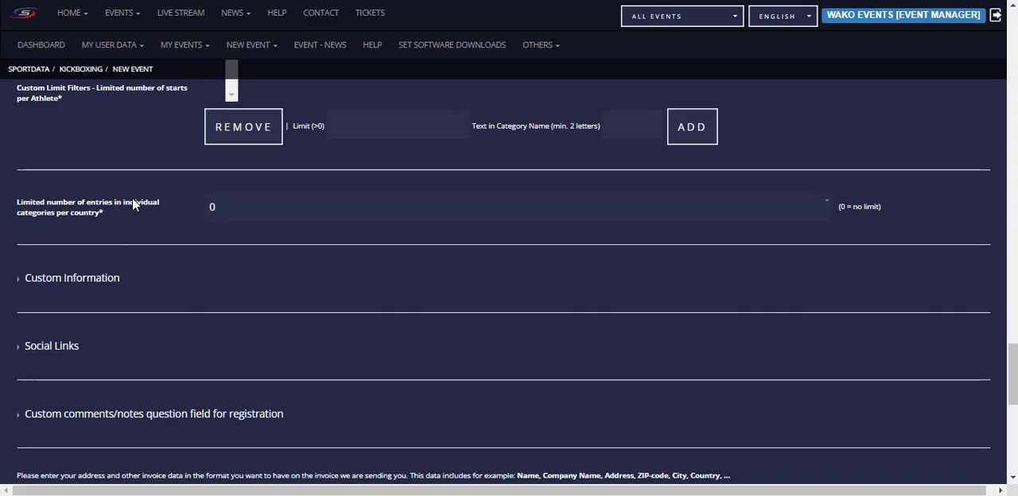
scroll(83, 238, "up", 2)
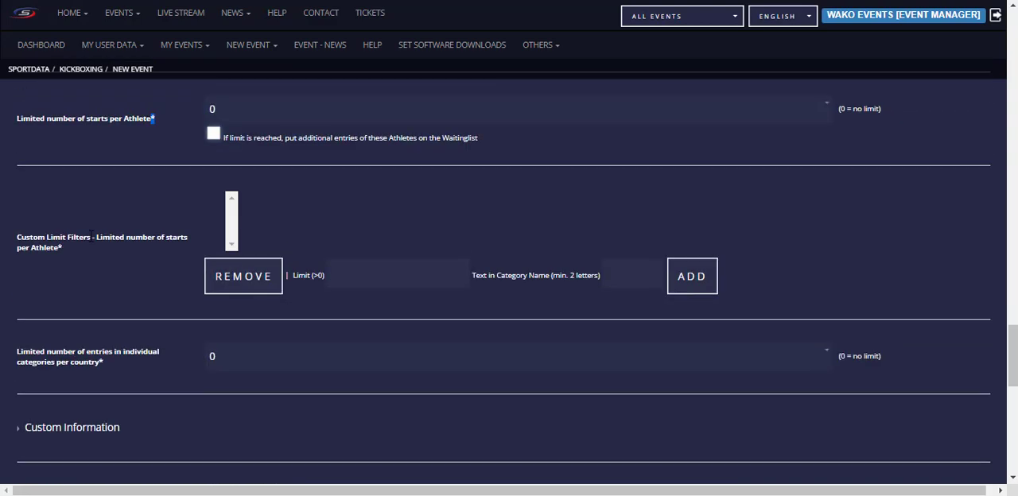
scroll(91, 235, "up", 15)
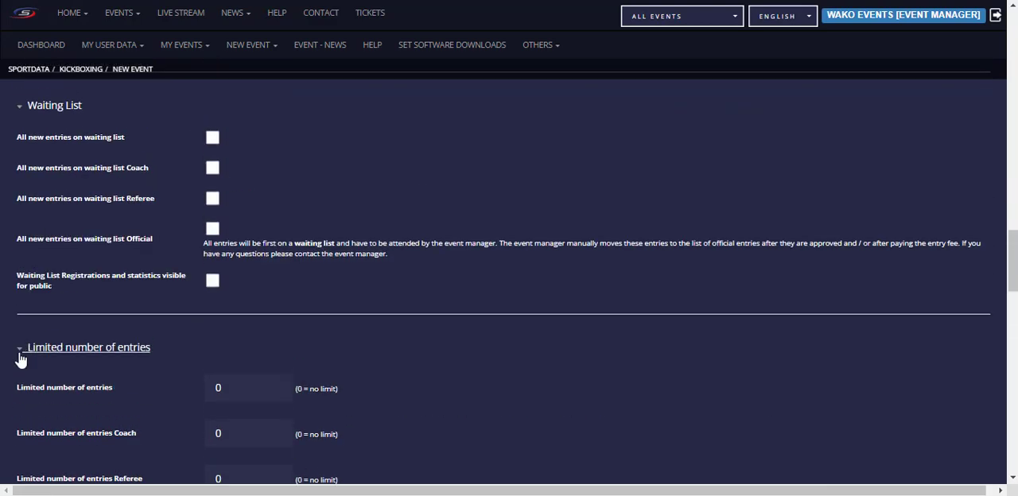
left_click(21, 356)
scroll(246, 318, "down", 4)
scroll(72, 215, "up", 2)
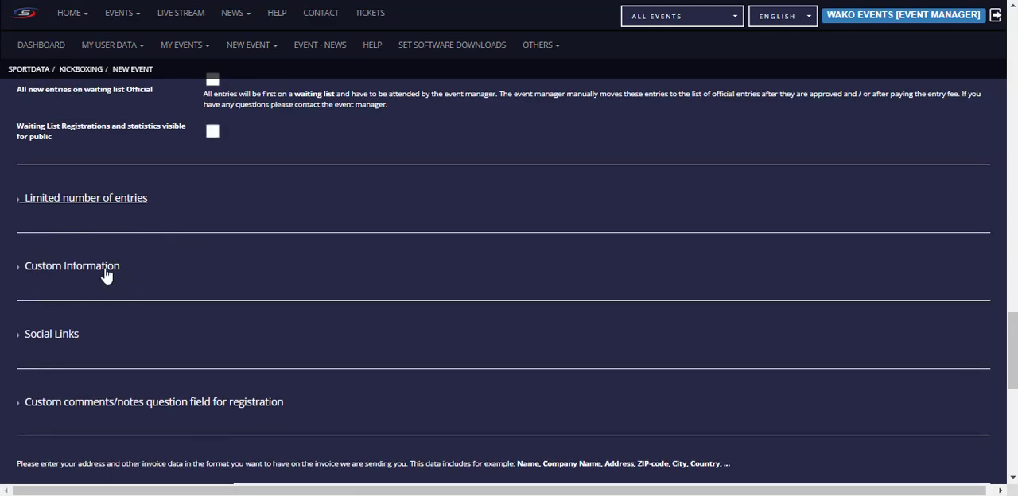
Step: View the Custom Information text editor and collapse its section again
left_click(23, 270)
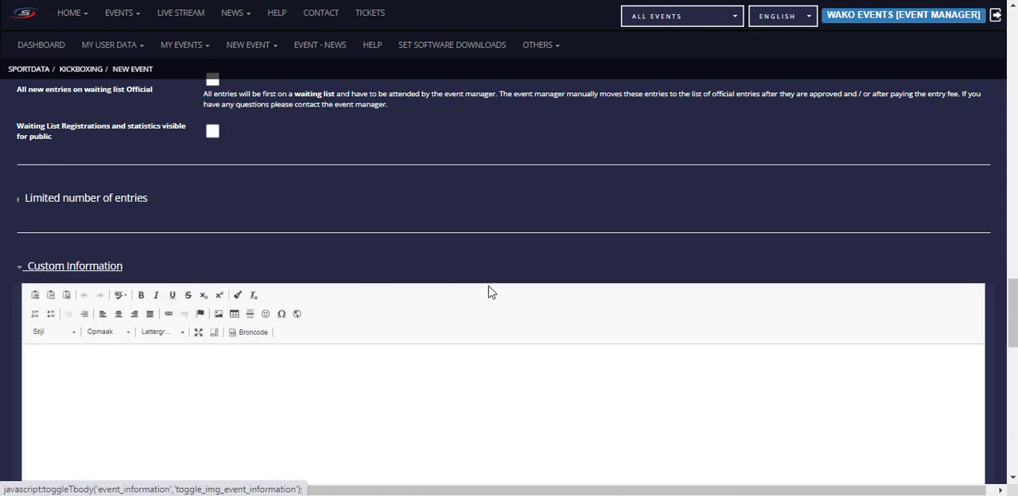
scroll(368, 302, "down", 3)
scroll(223, 300, "up", 2)
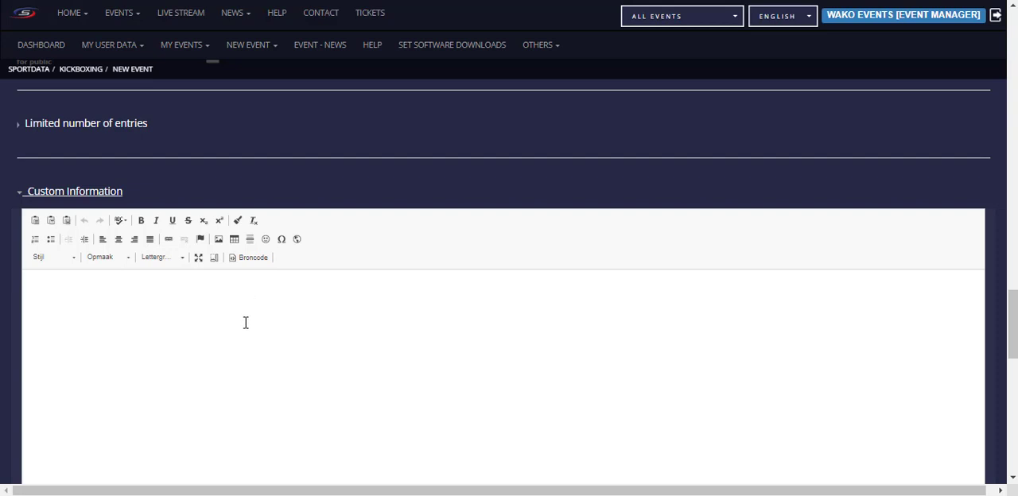
left_click(26, 193)
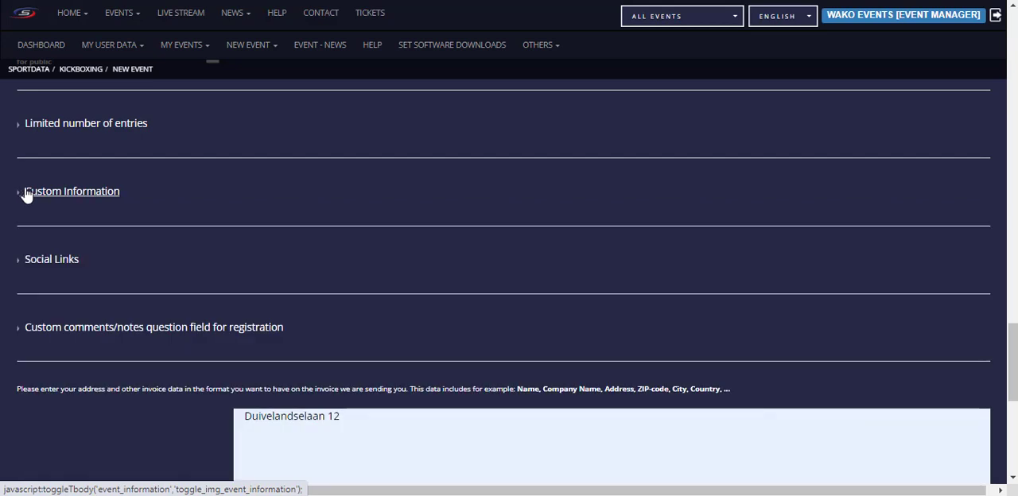
Step: Review the Social Links fields for website and social media URLs, and collapse the section again
left_click(32, 263)
scroll(177, 253, "down", 1)
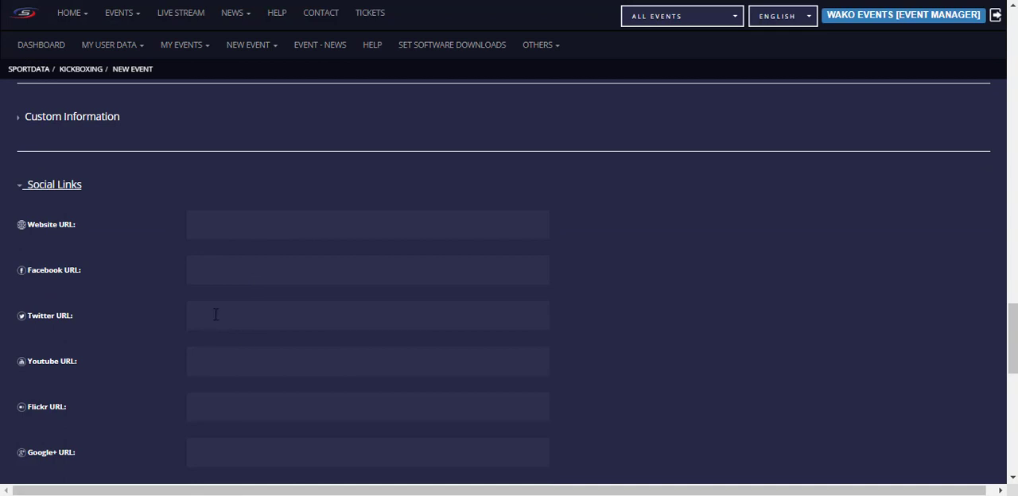
scroll(154, 336, "down", 1)
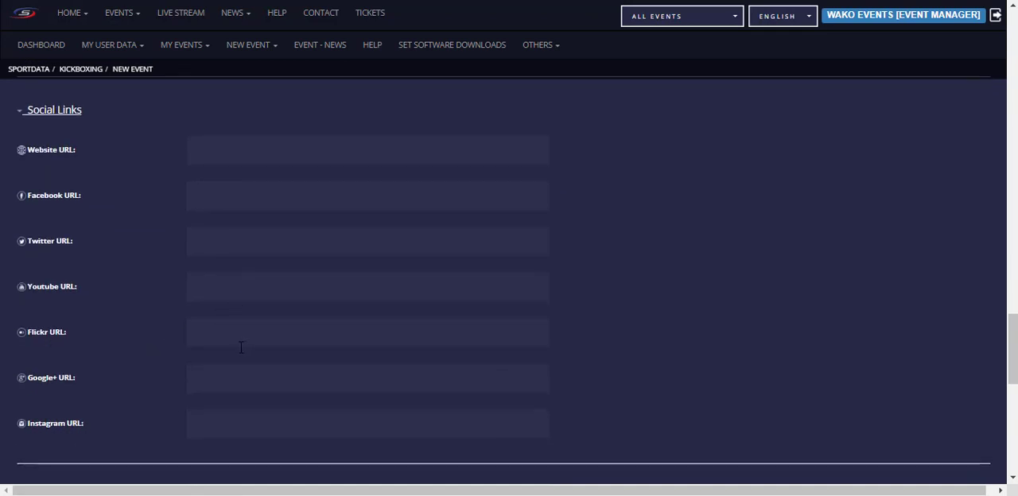
scroll(159, 328, "down", 2)
scroll(59, 272, "down", 1)
scroll(86, 178, "up", 4)
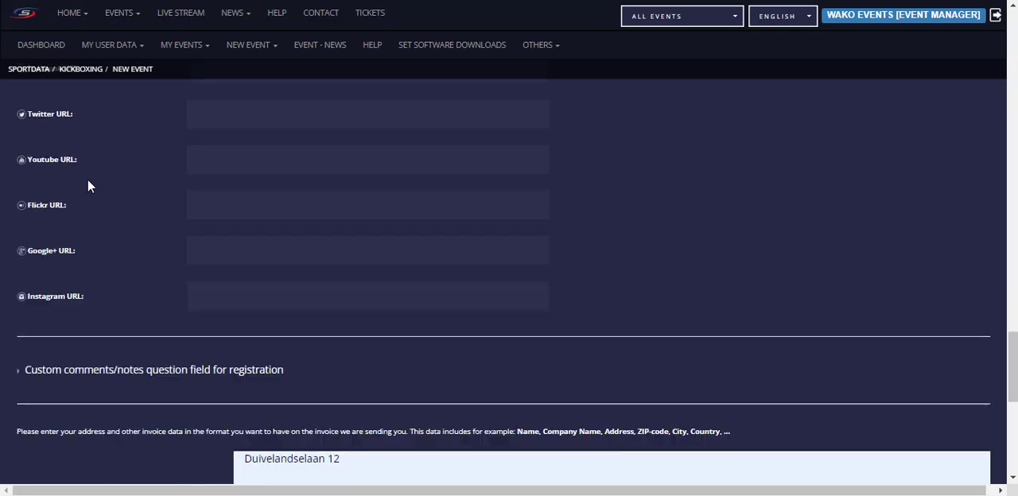
left_click(26, 186)
Step: Activate the custom comments/notes question field for all registrations (Athletes, Coaches, Referees, Officials) and place the cursor in its question text
scroll(95, 236, "down", 3)
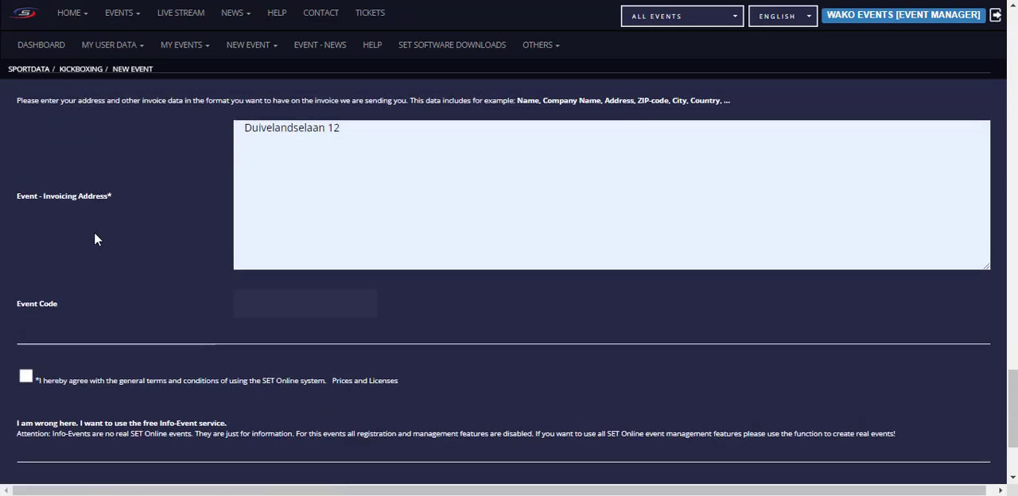
scroll(95, 234, "up", 3)
left_click(22, 254)
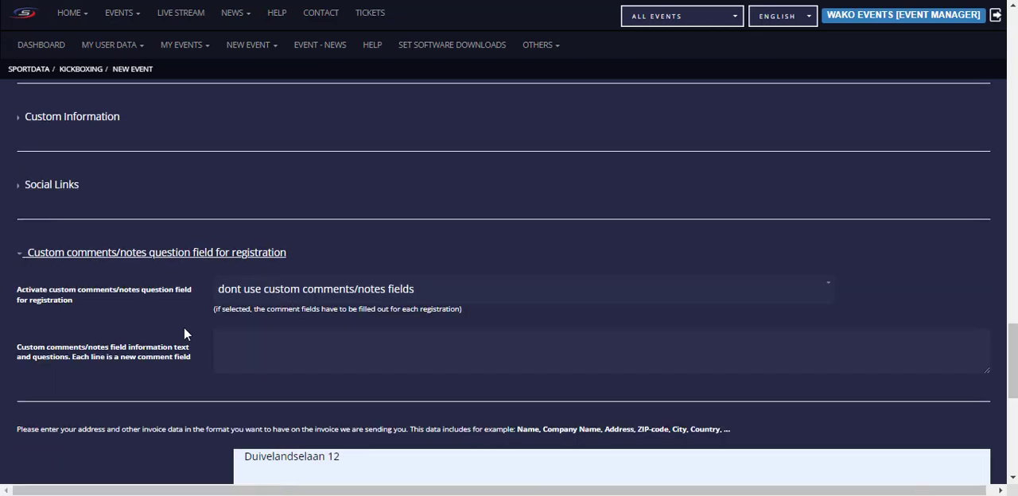
left_click(386, 293)
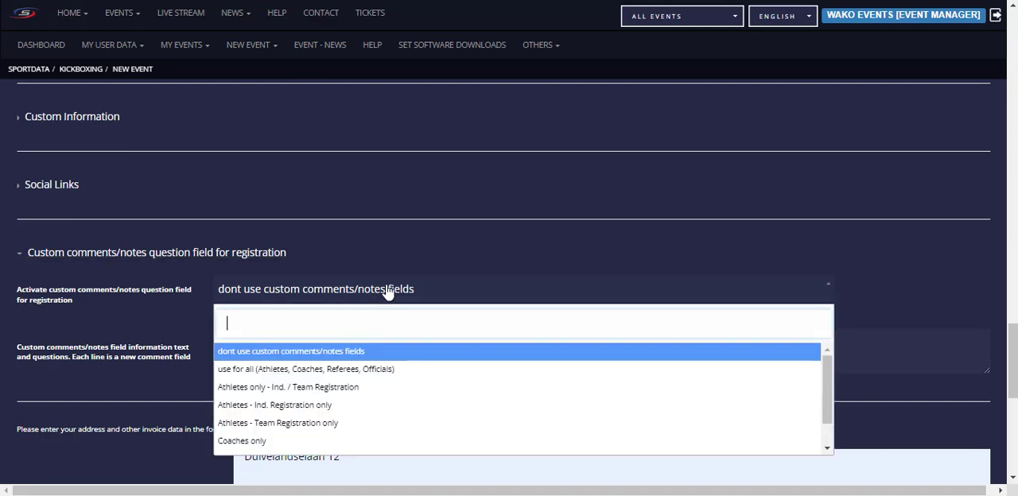
left_click(340, 292)
left_click(278, 288)
left_click(278, 369)
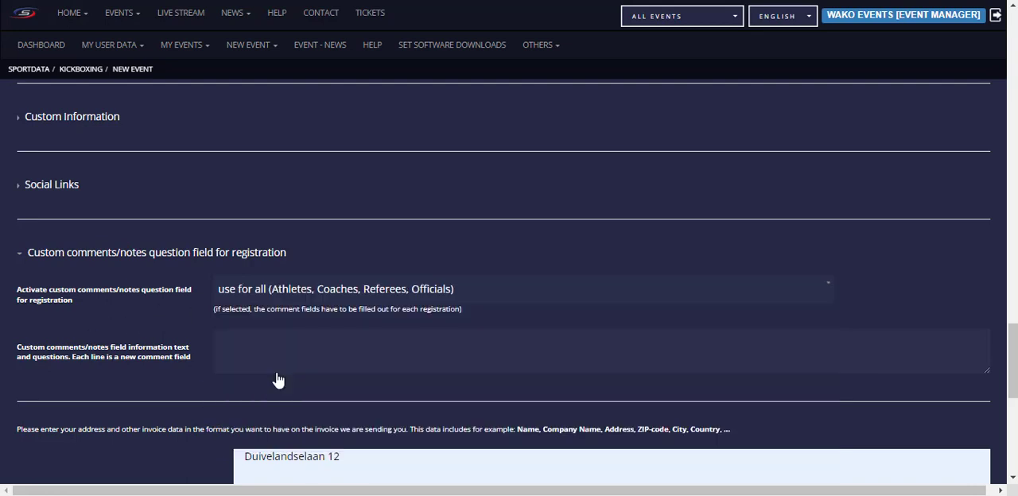
left_click(246, 334)
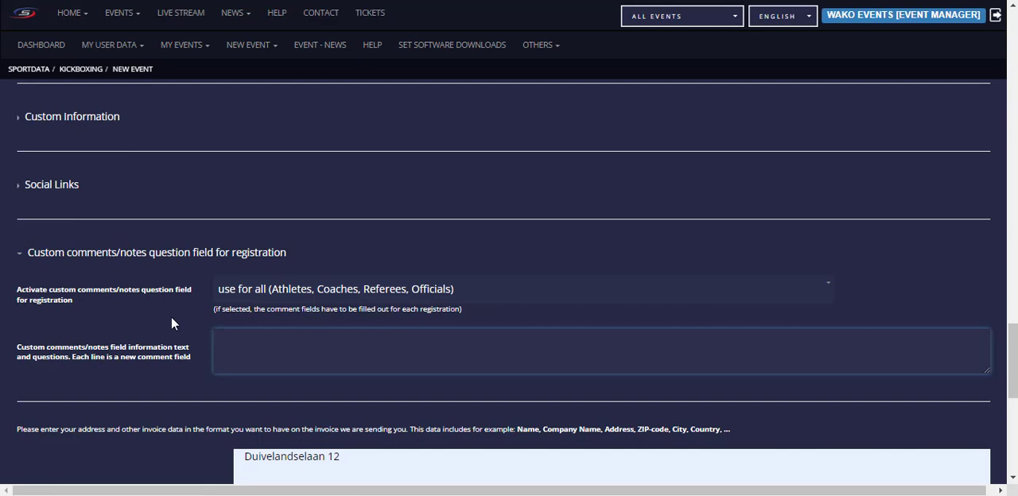
Step: Clear the address from the Event - Invoicing Address field
scroll(170, 318, "down", 2)
scroll(159, 318, "down", 1)
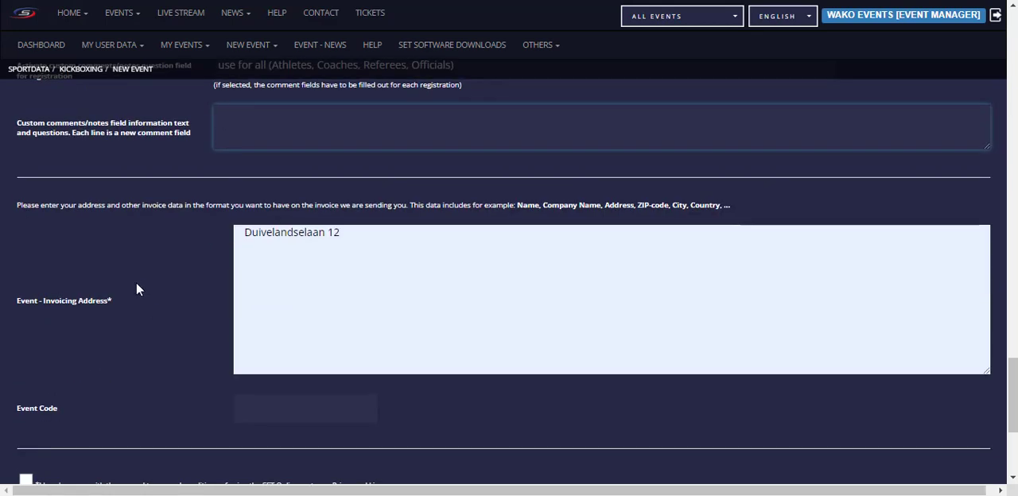
scroll(136, 286, "up", 1)
left_click_drag(389, 329, 170, 319)
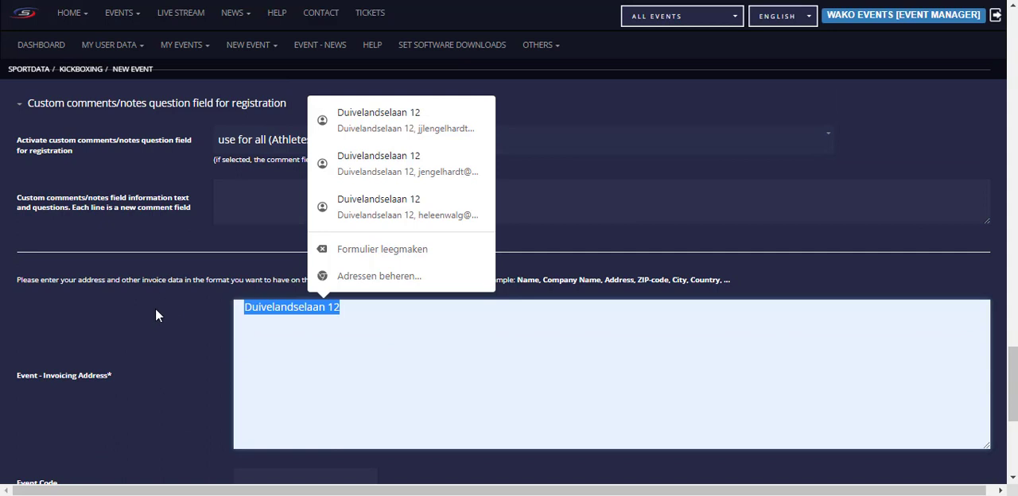
key("BackSpace")
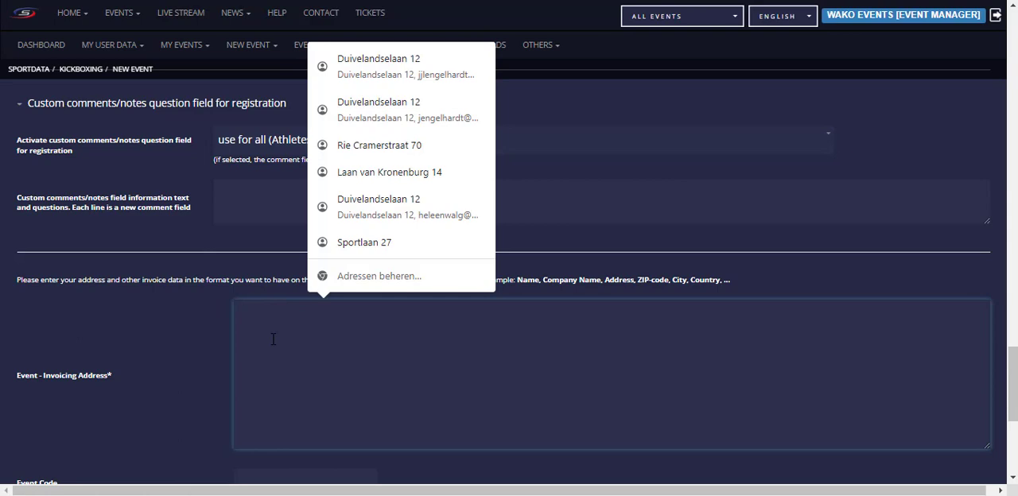
scroll(163, 338, "down", 2)
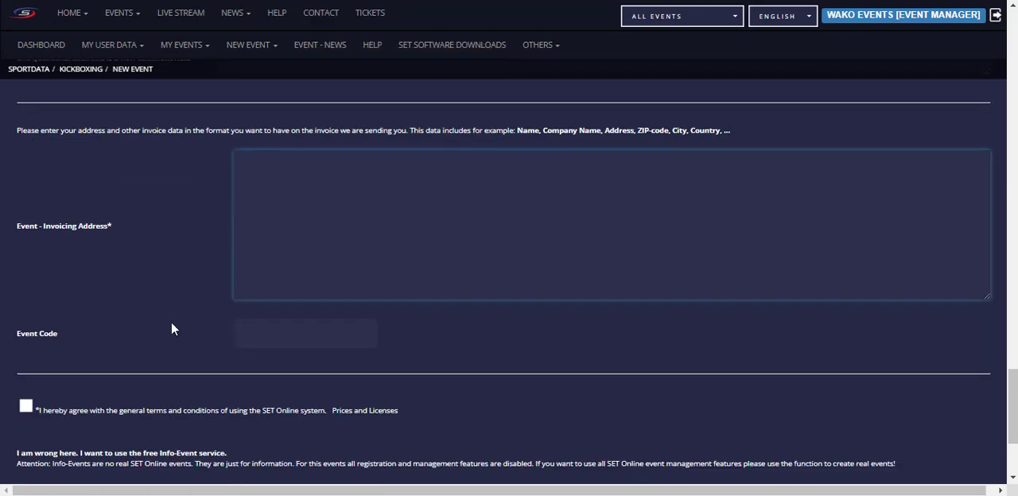
scroll(137, 322, "down", 1)
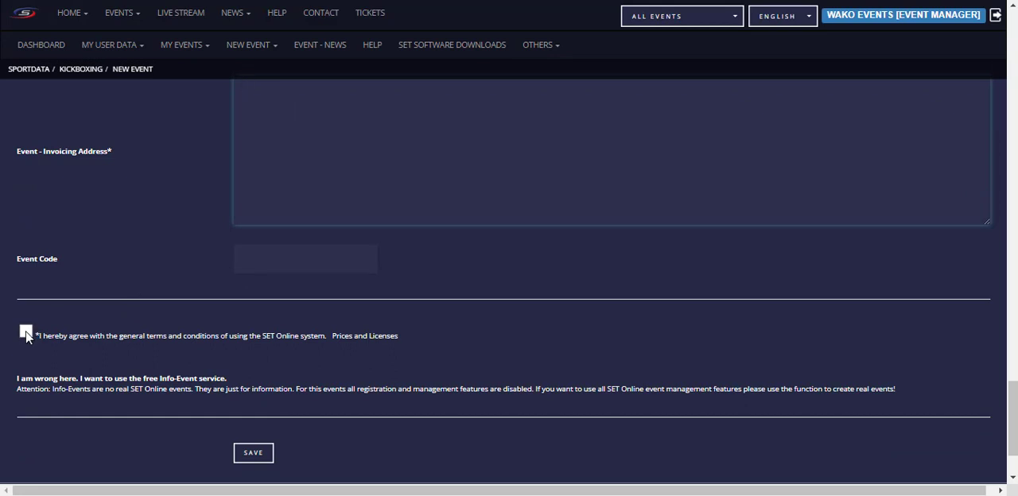
Step: Enter WAKO as the event's invoicing address
scroll(382, 143, "up", 2)
left_click(247, 245)
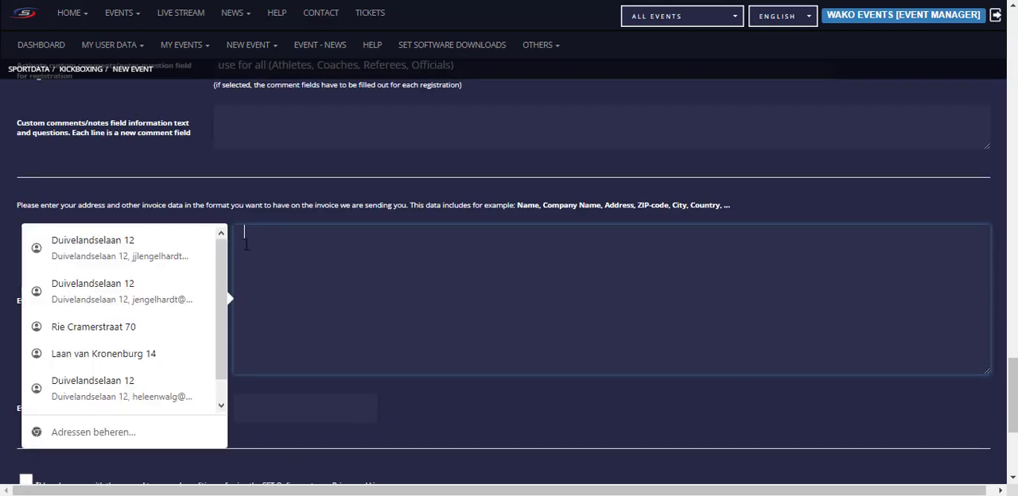
type("WAKO")
left_click(120, 174)
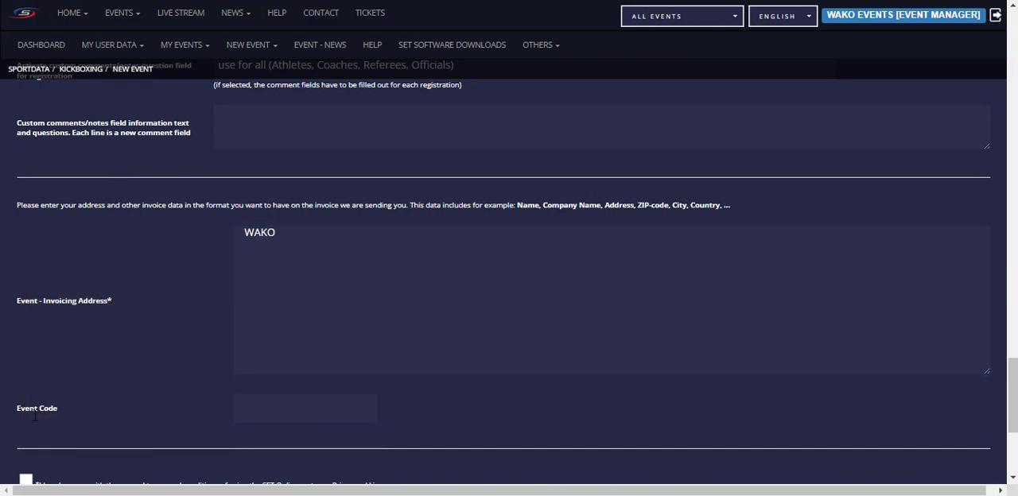
Step: Agree to the general terms and conditions of the SET Online system and save the new event
scroll(55, 405, "down", 2)
left_click(25, 330)
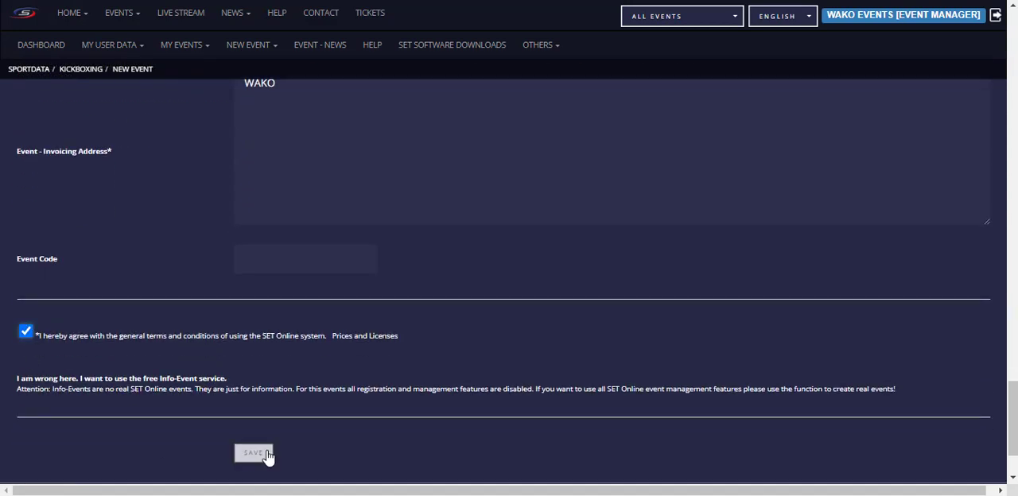
left_click(257, 458)
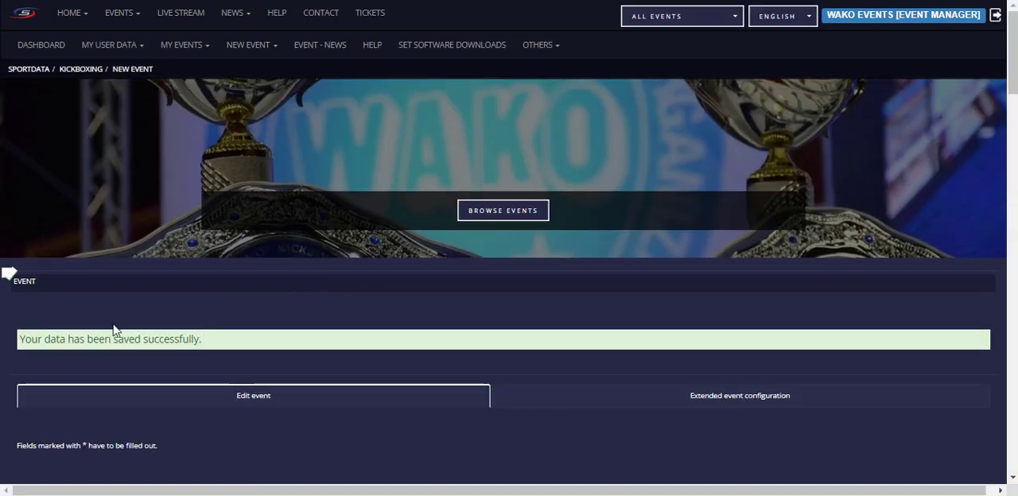
Step: Open the extended event configuration and review its options for public entry visibility, disabling registrations, head of delegation, medal statistics and result list
scroll(259, 322, "down", 2)
scroll(286, 278, "up", 1)
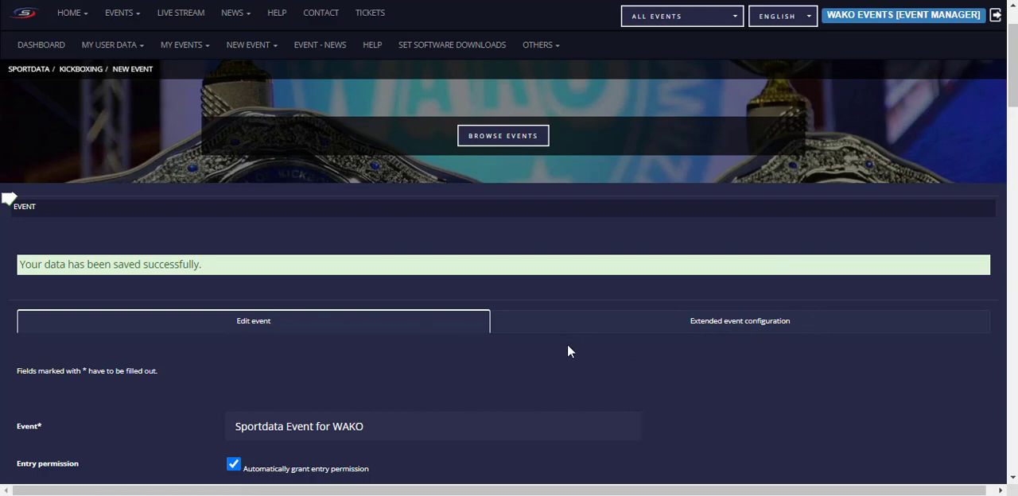
left_click(750, 320)
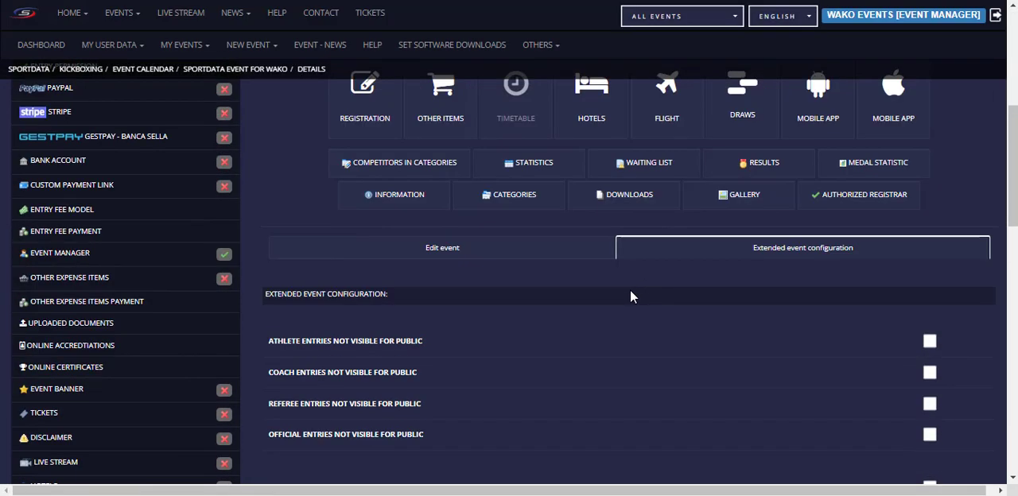
scroll(641, 311, "up", 3)
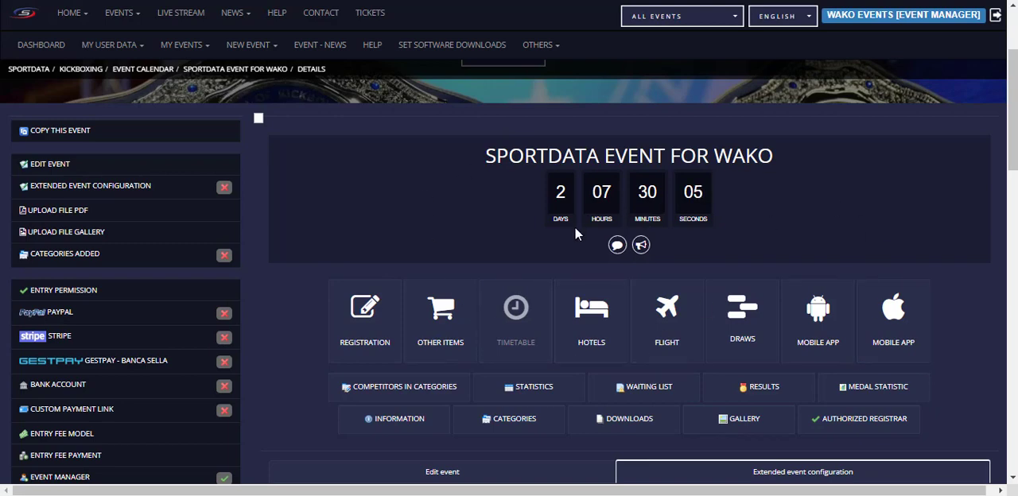
scroll(594, 231, "down", 3)
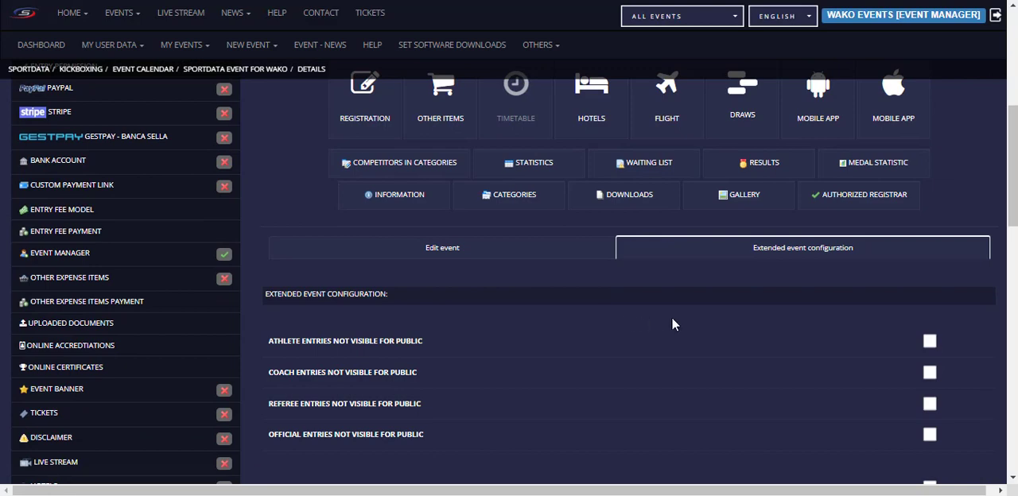
scroll(664, 334, "down", 1)
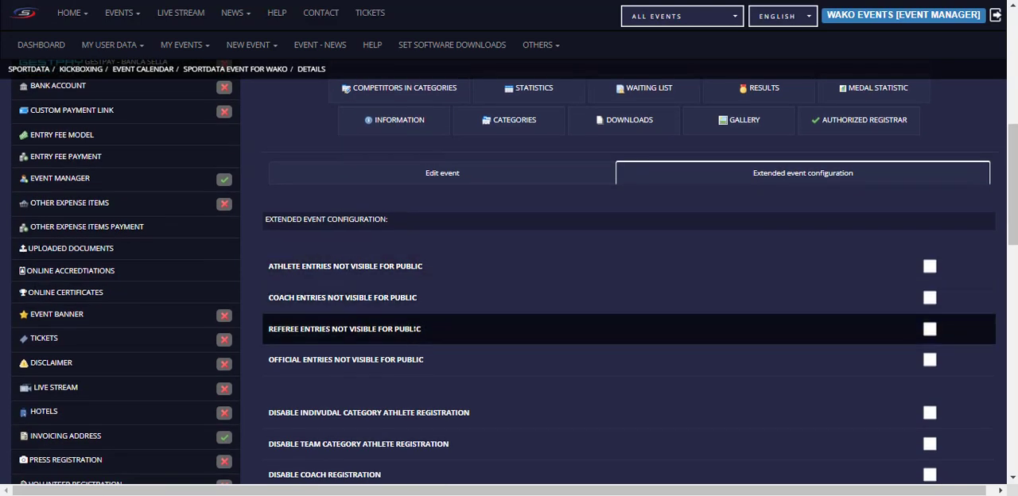
scroll(477, 358, "down", 1)
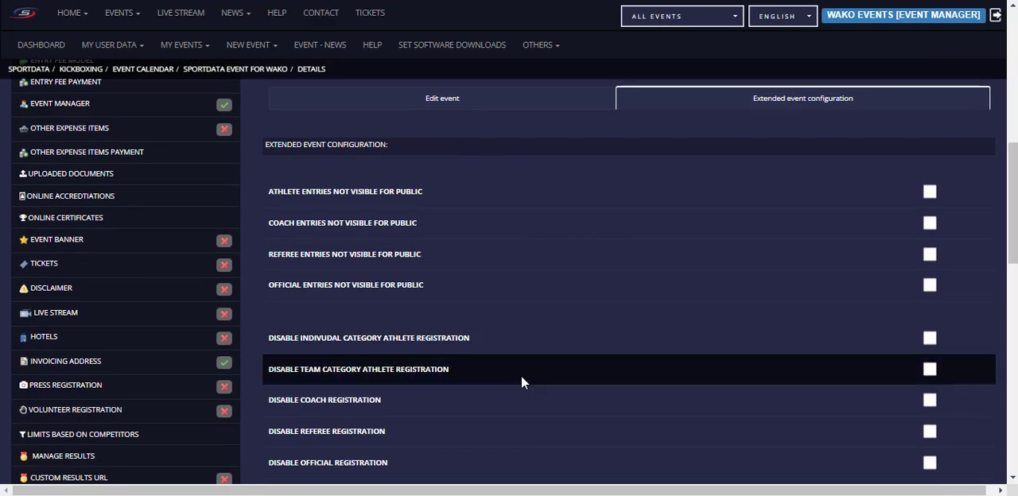
scroll(521, 378, "down", 1)
scroll(430, 334, "down", 1)
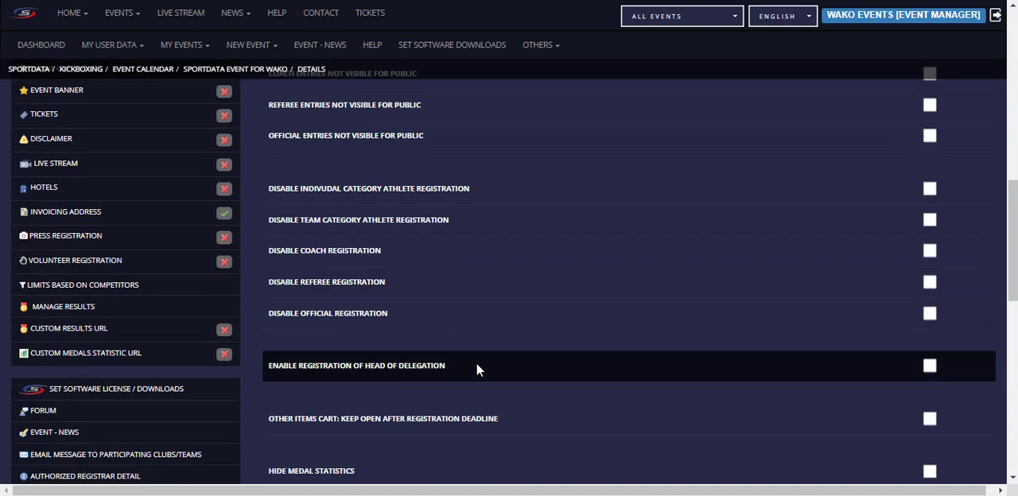
scroll(503, 270, "down", 3)
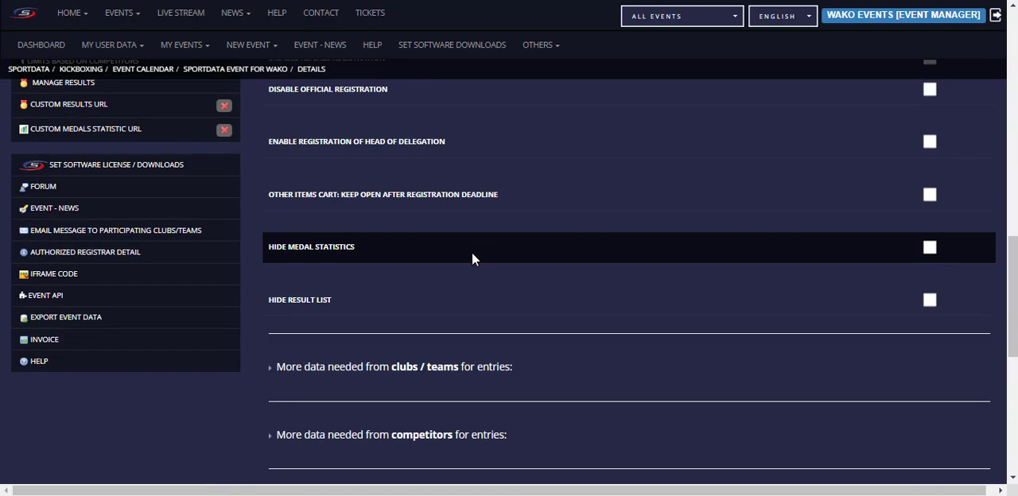
scroll(445, 350, "down", 1)
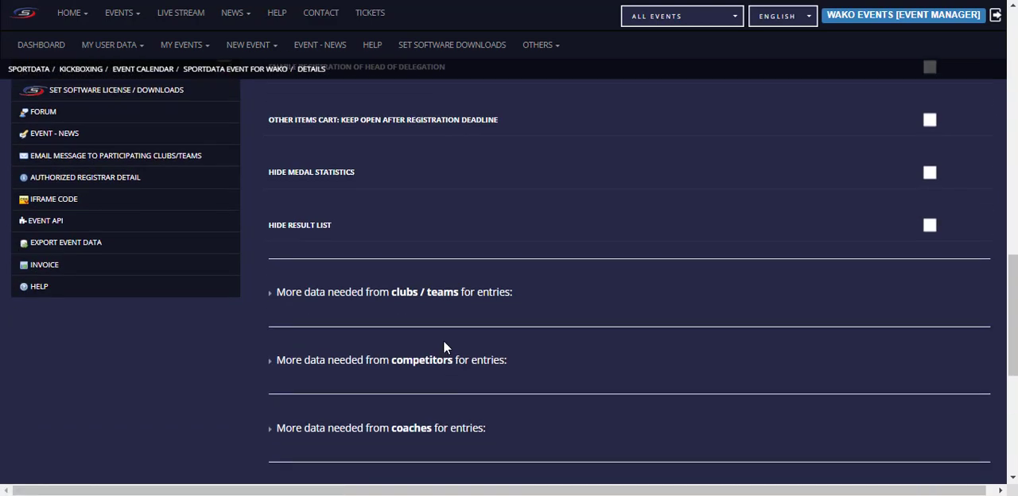
Step: Review the additional data that can be required from competitors, collapse that section, and look over the remaining extended configuration sections
left_click(443, 359)
scroll(627, 342, "down", 1)
scroll(627, 340, "down", 1)
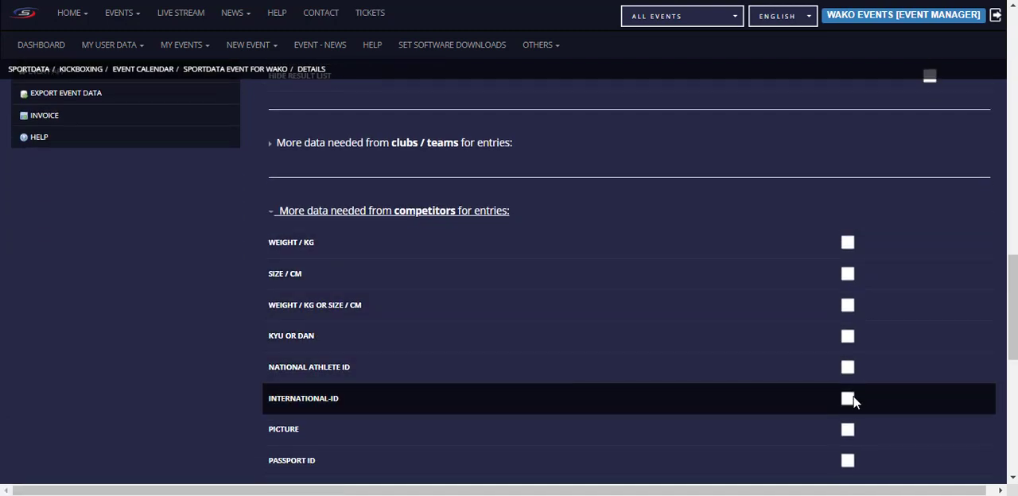
scroll(850, 394, "down", 1)
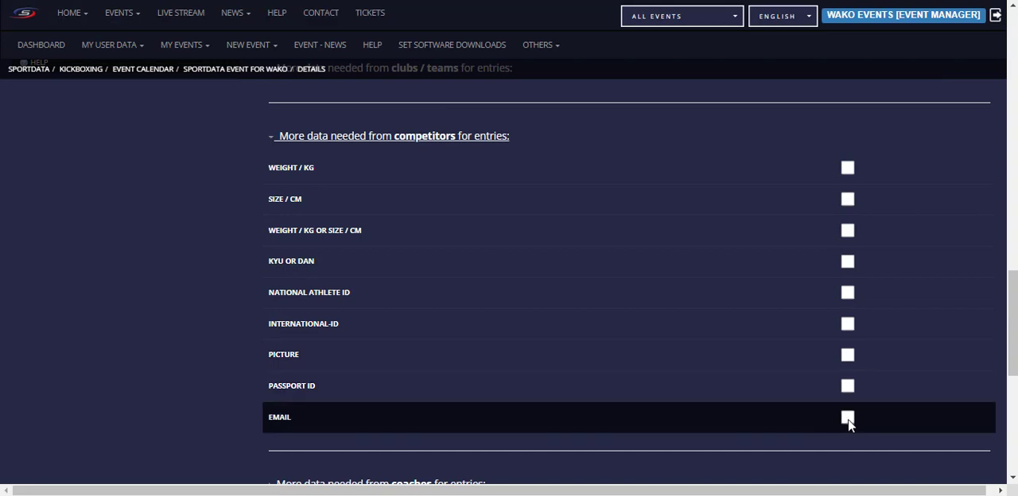
scroll(748, 334, "up", 1)
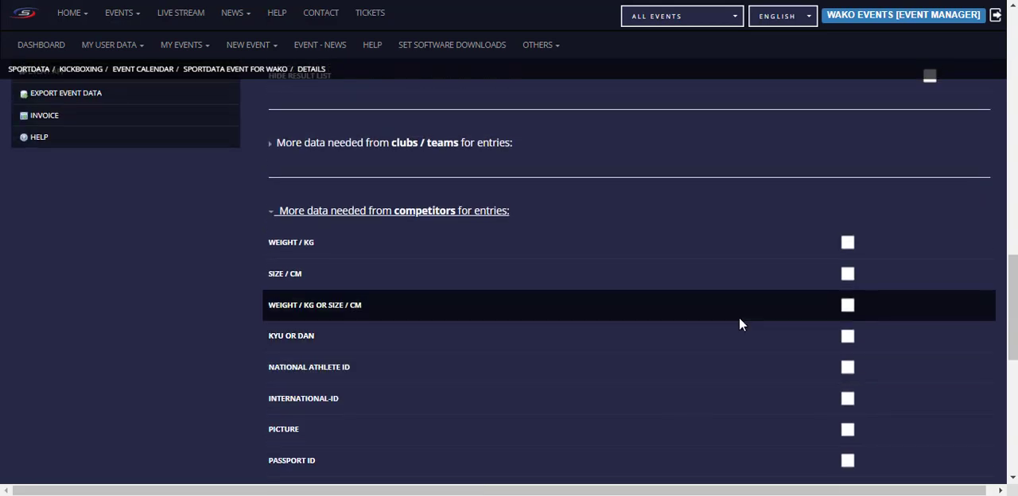
scroll(563, 345, "up", 2)
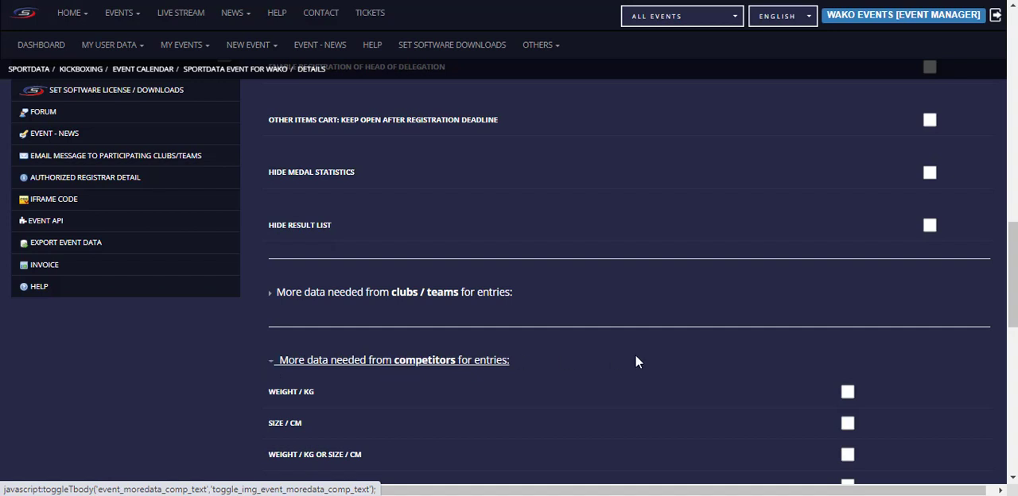
scroll(749, 357, "down", 3)
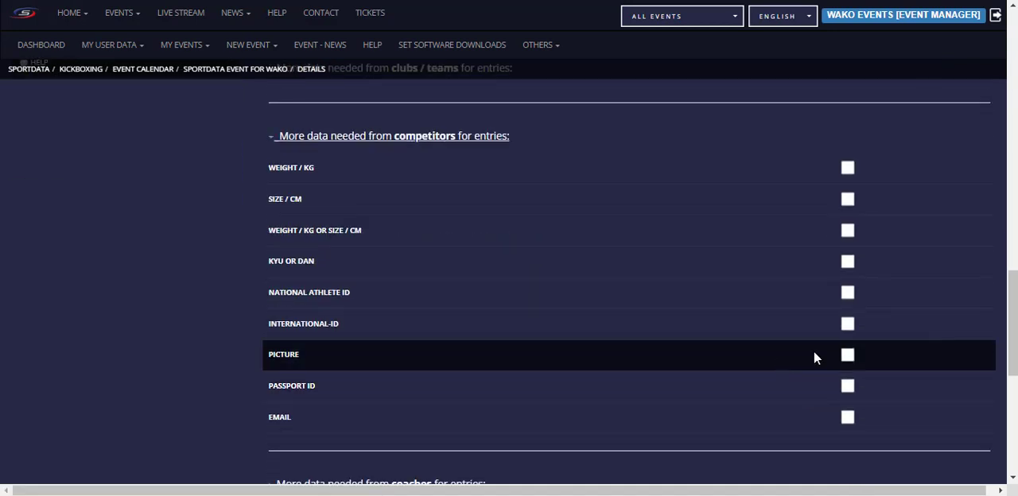
scroll(476, 303, "up", 2)
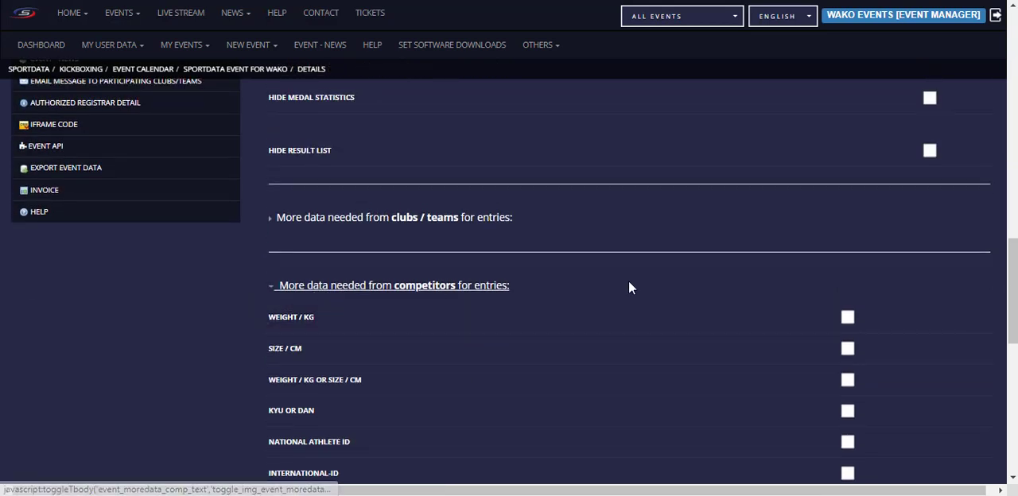
left_click(279, 287)
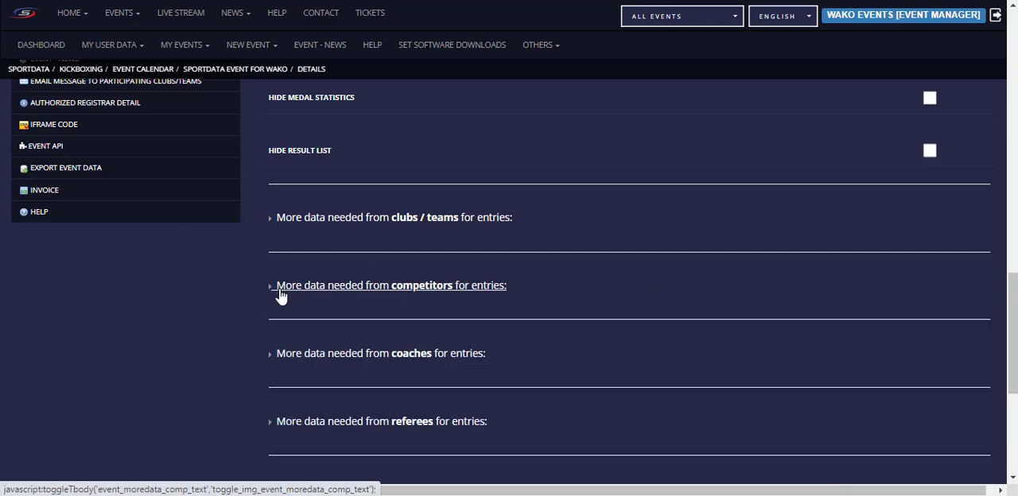
scroll(560, 278, "down", 3)
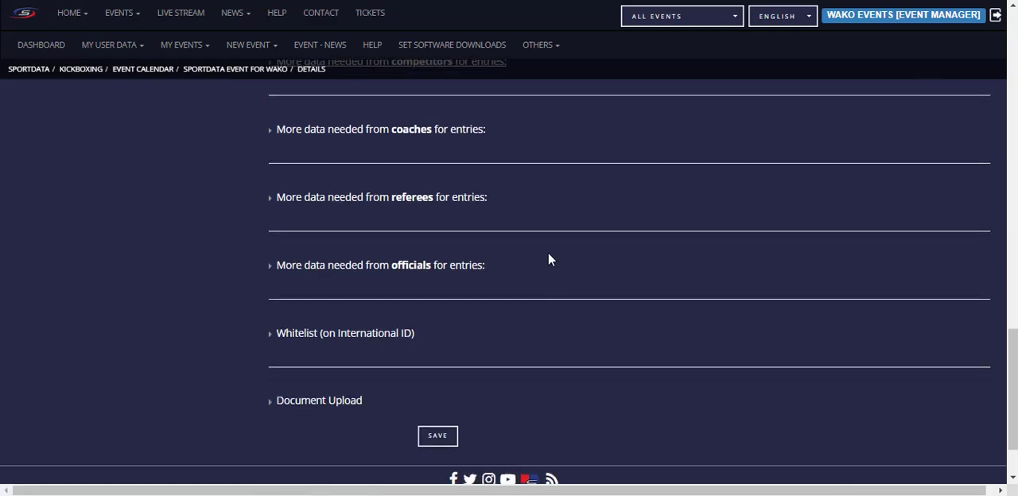
scroll(478, 365, "up", 15)
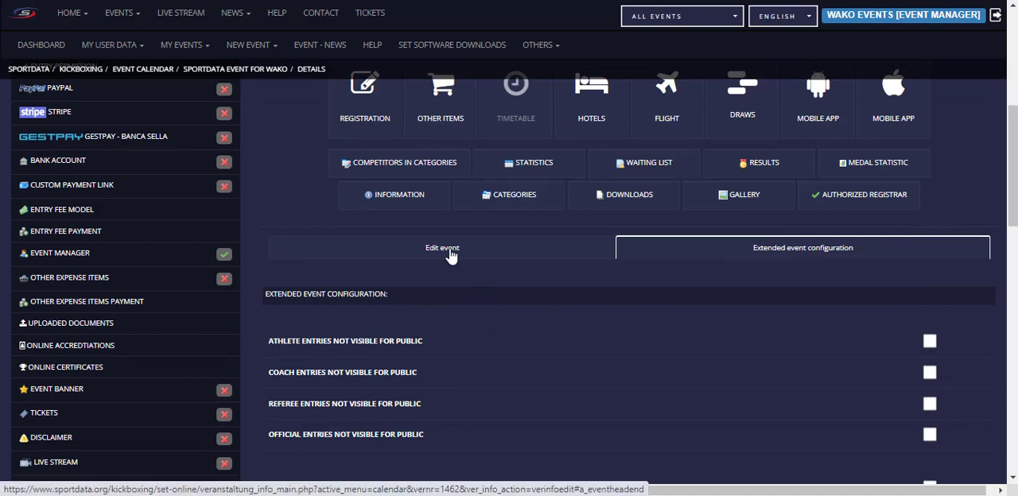
Step: Return to the event's edit form and review its saved dates, registration mode, allowed countries and invoicing address
left_click(451, 253)
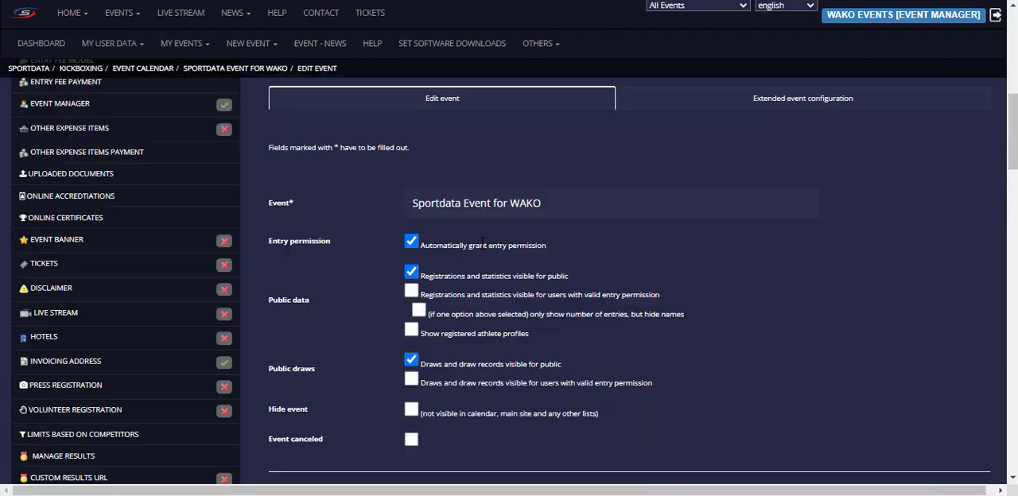
scroll(488, 230, "down", 15)
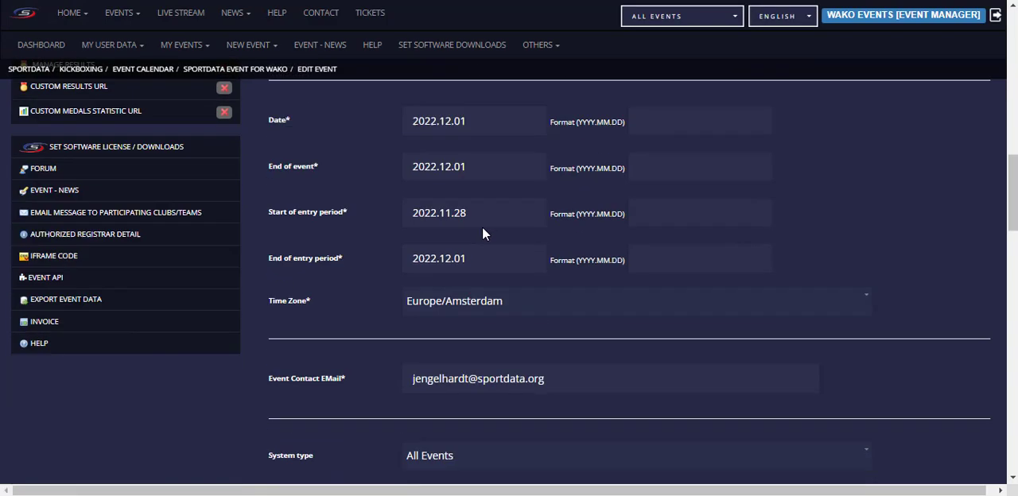
scroll(485, 295, "down", 5)
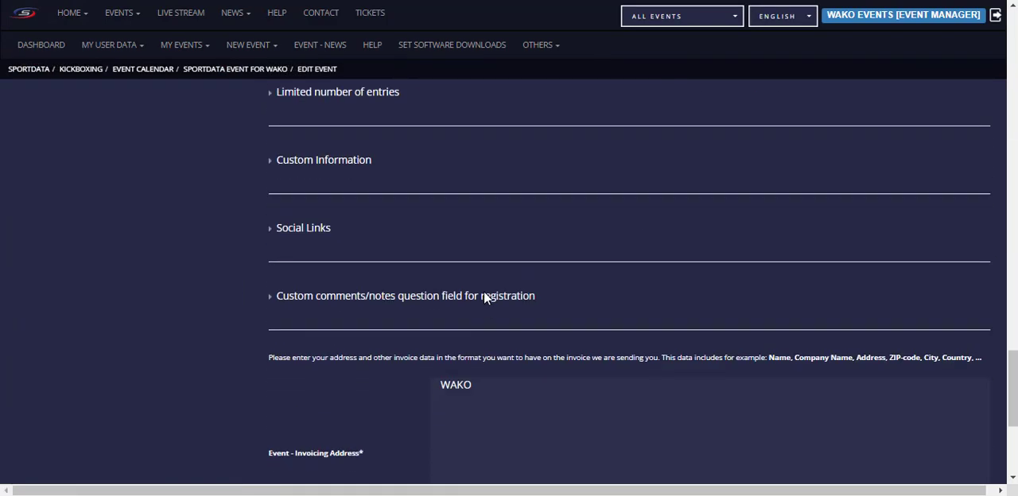
scroll(470, 334, "up", 15)
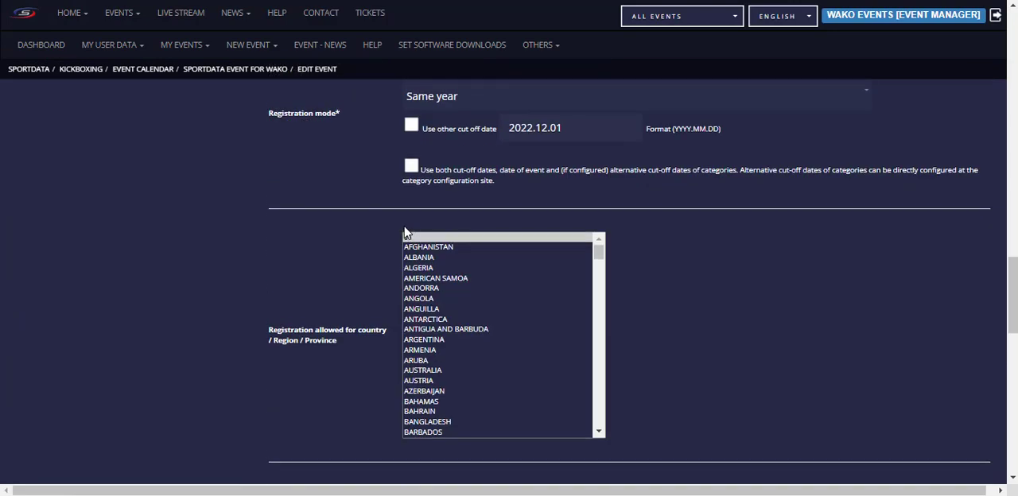
Step: Look over the event's statistics options and management functions, and reopen the event's edit form
scroll(388, 210, "up", 10)
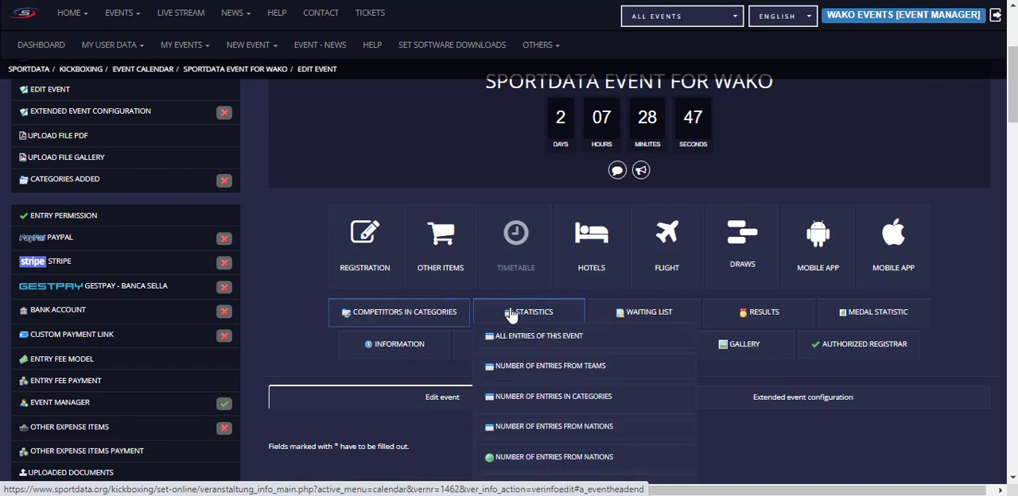
mouse_move(537, 319)
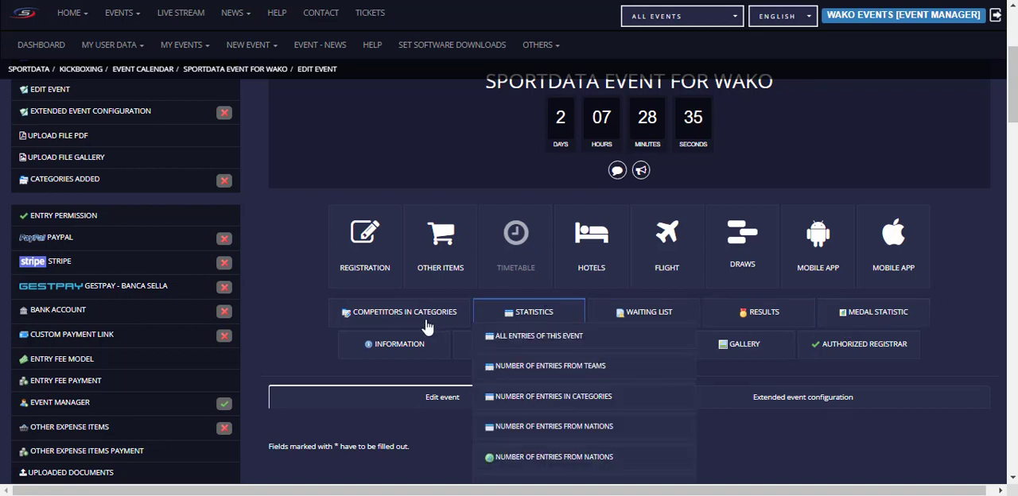
scroll(268, 275, "up", 1)
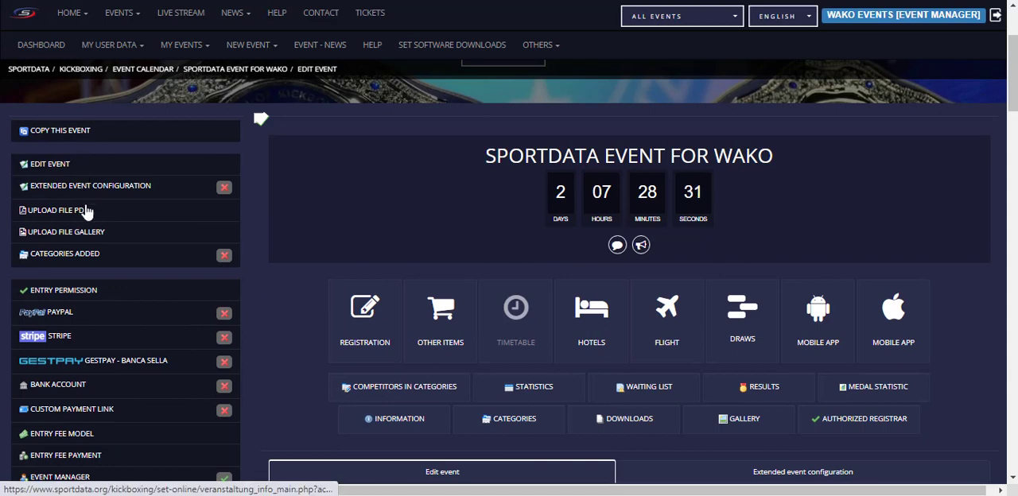
scroll(86, 257, "down", 1)
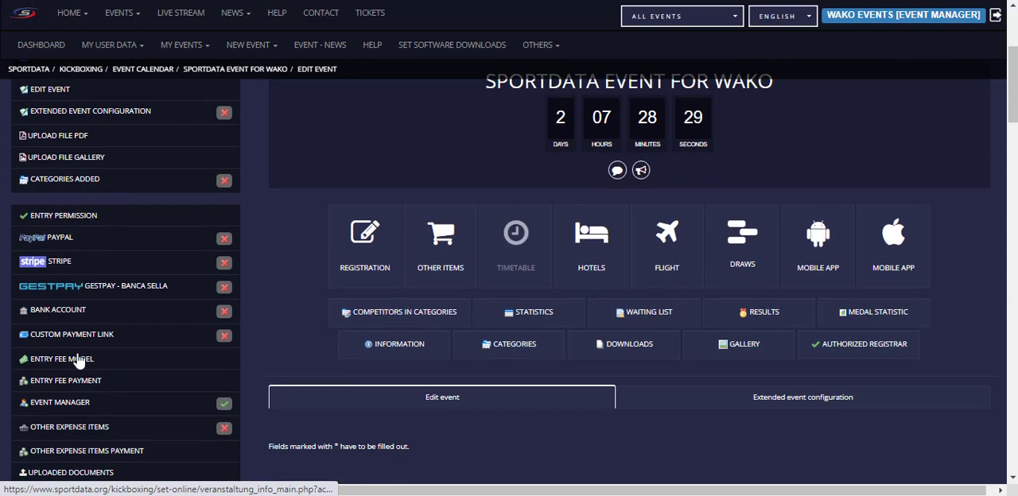
scroll(86, 248, "up", 1)
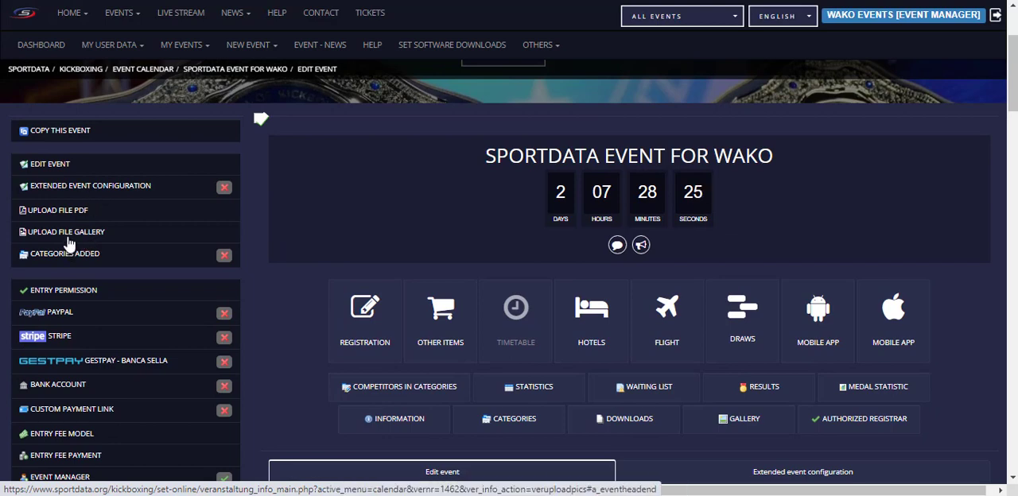
left_click(53, 170)
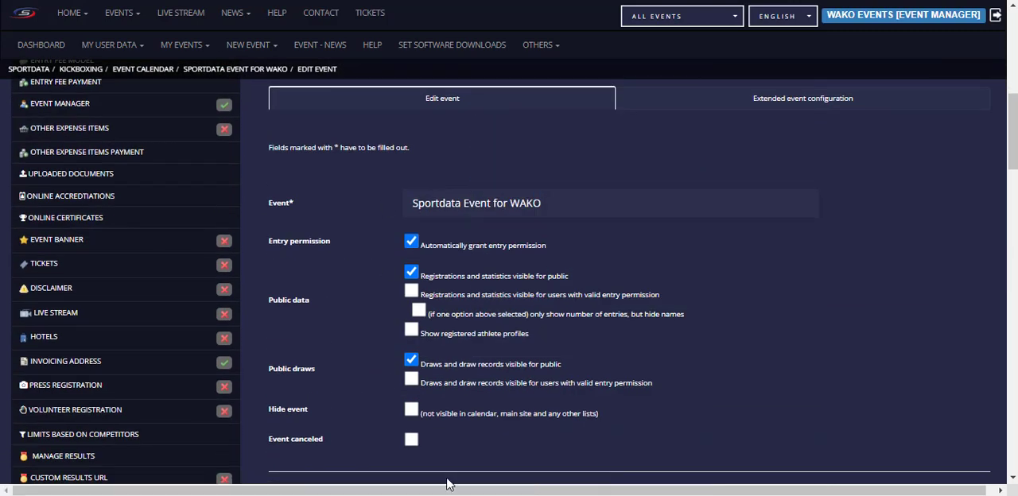
Step: Open the event's PDF file upload, review the available file sources, and close the upload dialog without choosing a file
scroll(493, 358, "up", 2)
scroll(445, 256, "up", 3)
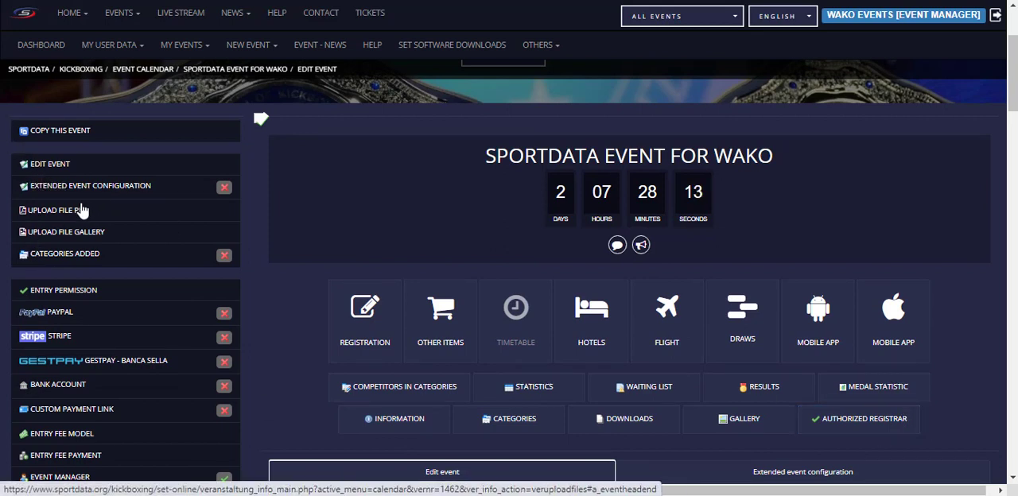
left_click(65, 213)
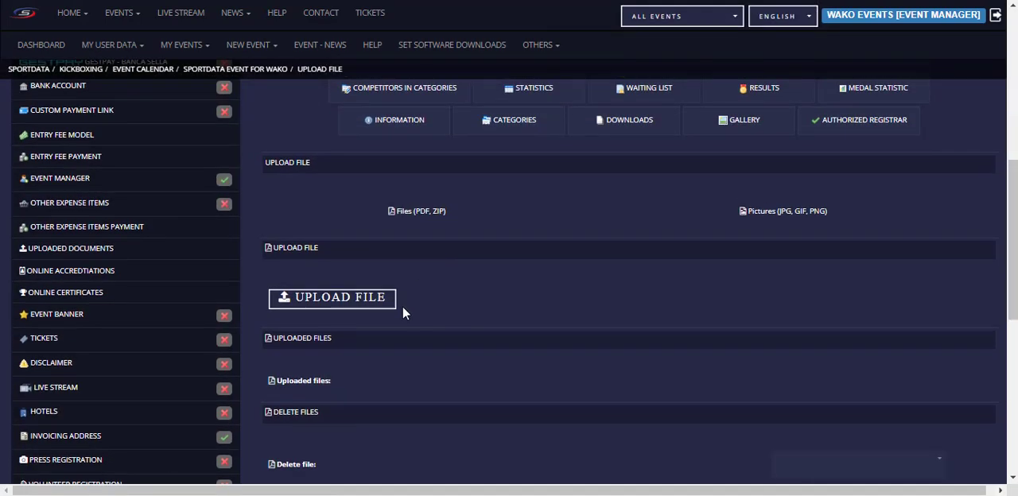
left_click(350, 296)
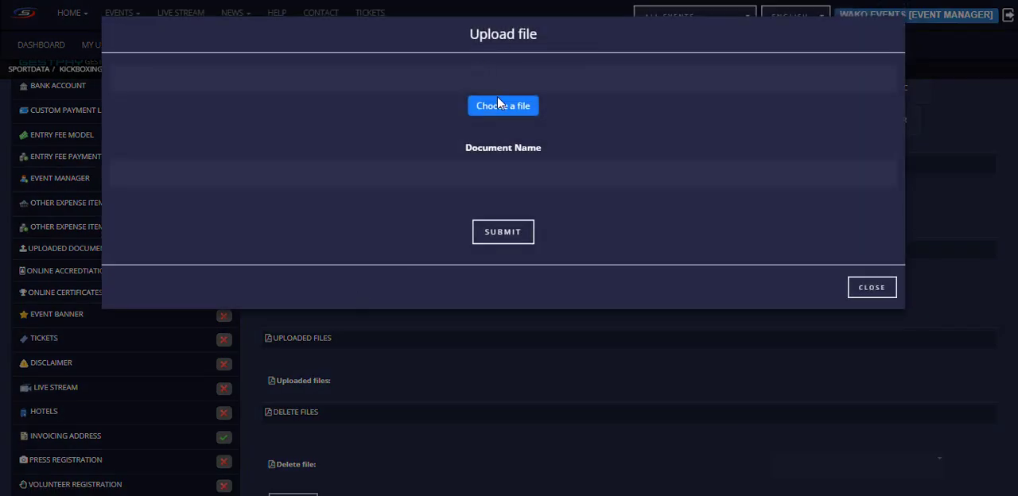
left_click(514, 111)
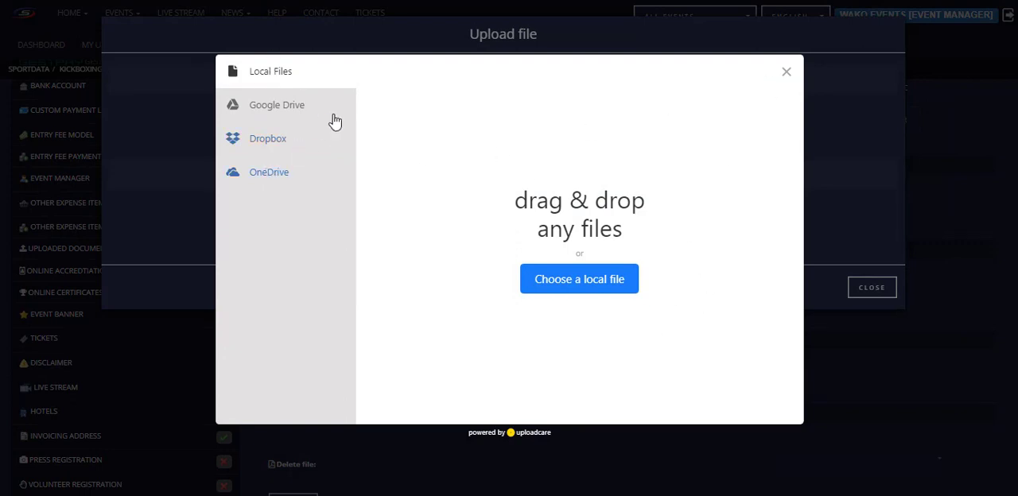
left_click(786, 71)
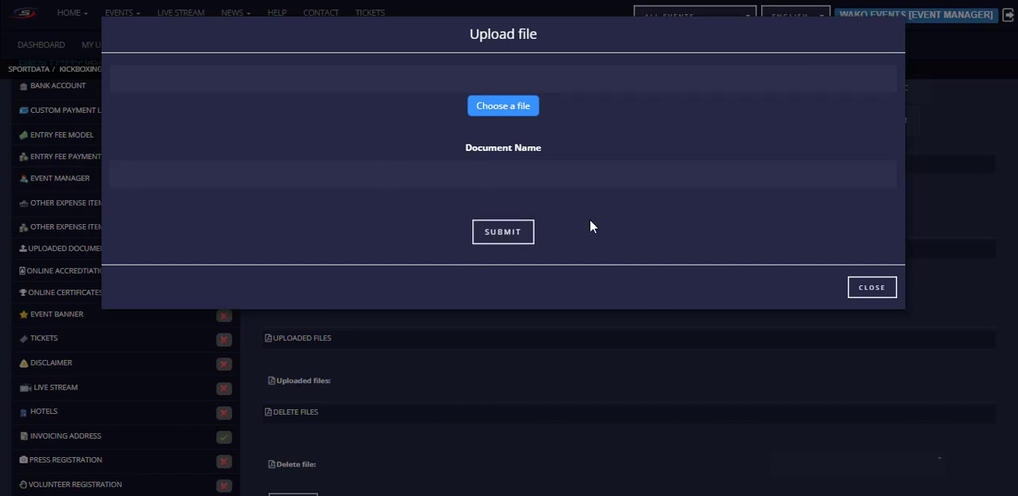
left_click(871, 288)
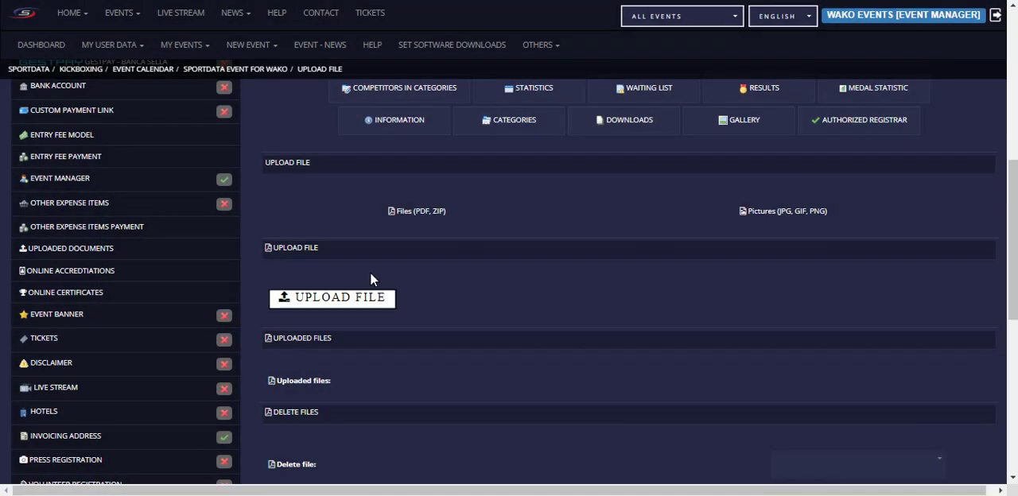
Step: Look over the event's download and gallery options and open its category management page
scroll(375, 274, "up", 2)
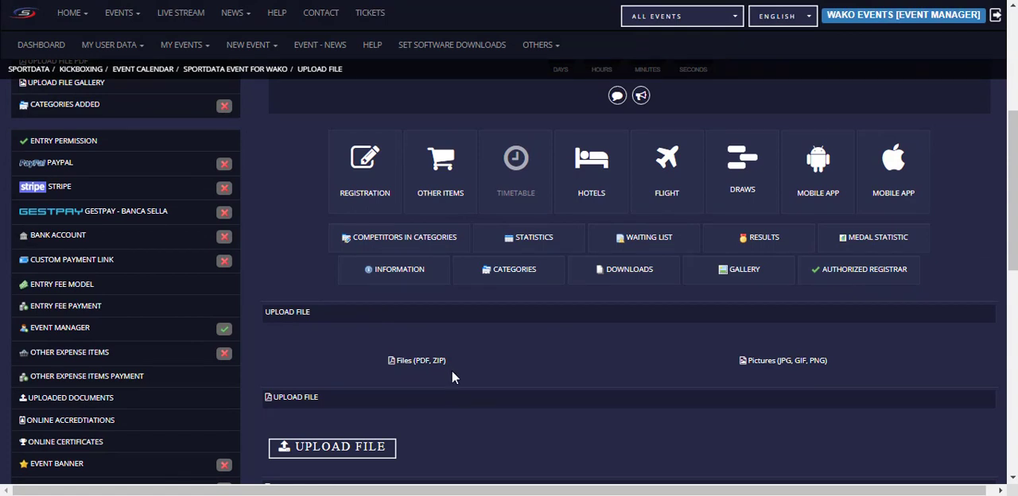
scroll(466, 380, "up", 1)
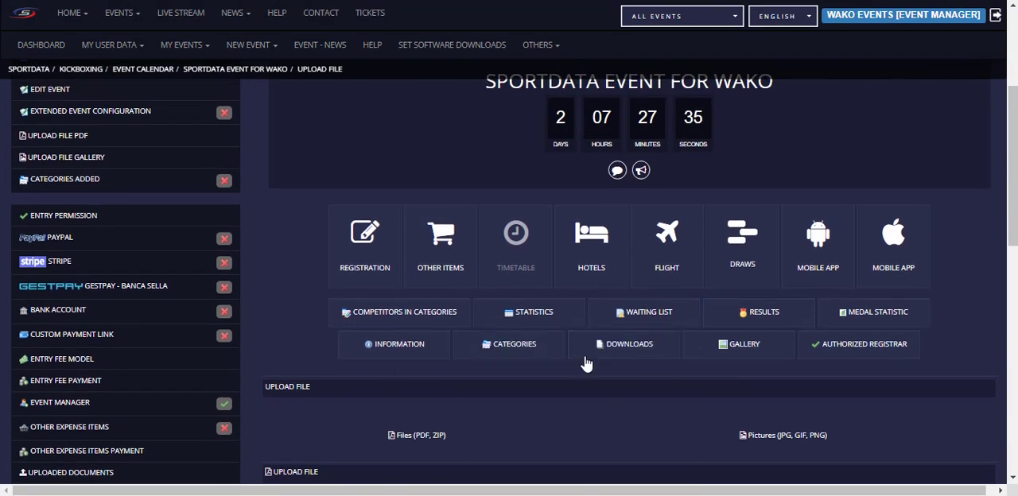
scroll(104, 261, "up", 1)
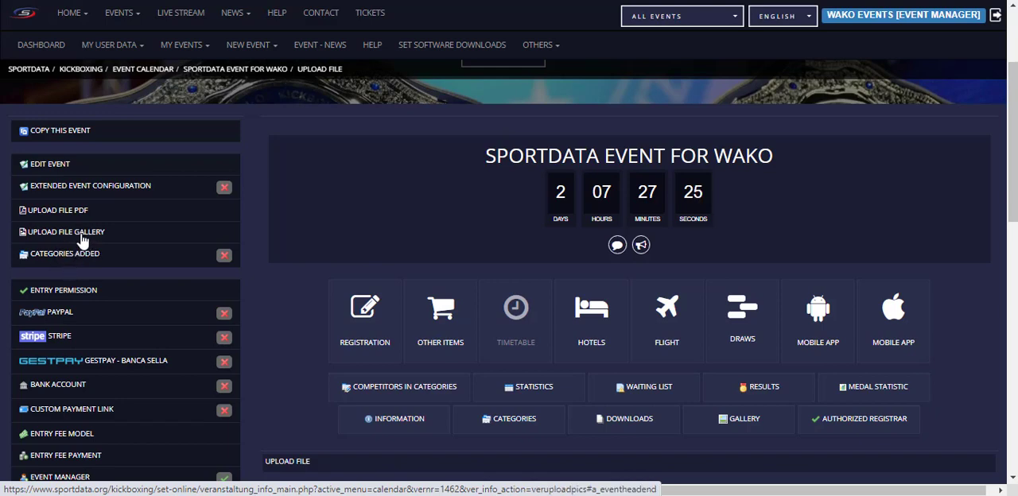
scroll(256, 256, "down", 2)
scroll(136, 220, "up", 1)
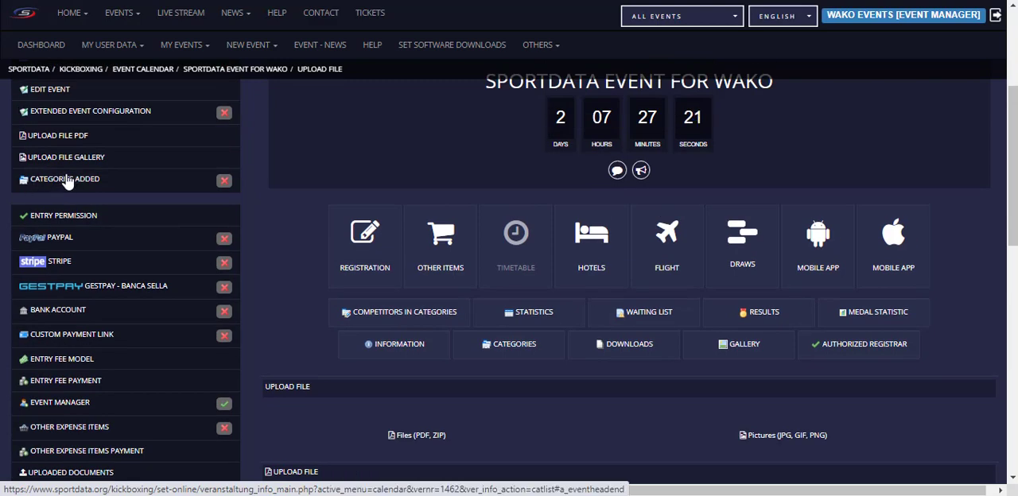
left_click(67, 181)
scroll(599, 275, "up", 1)
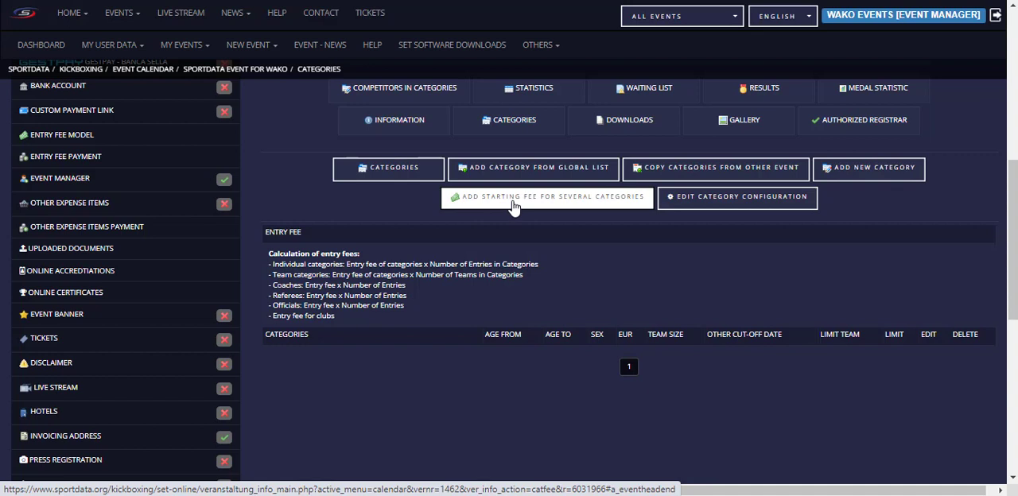
Step: Start copying categories from another event and load those of 00 WAKO ALL Categories 2021 (2021.01.01) ITA
left_click(698, 173)
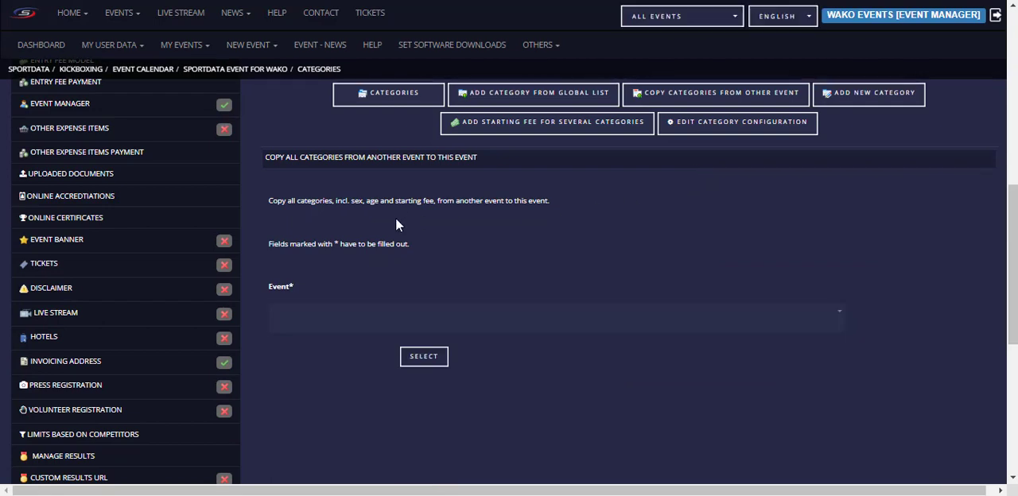
left_click(379, 319)
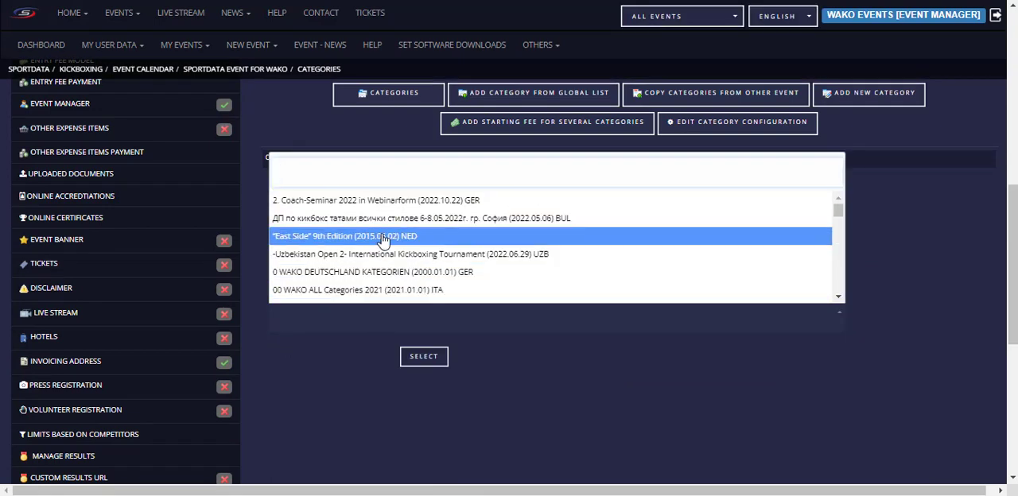
left_click(362, 290)
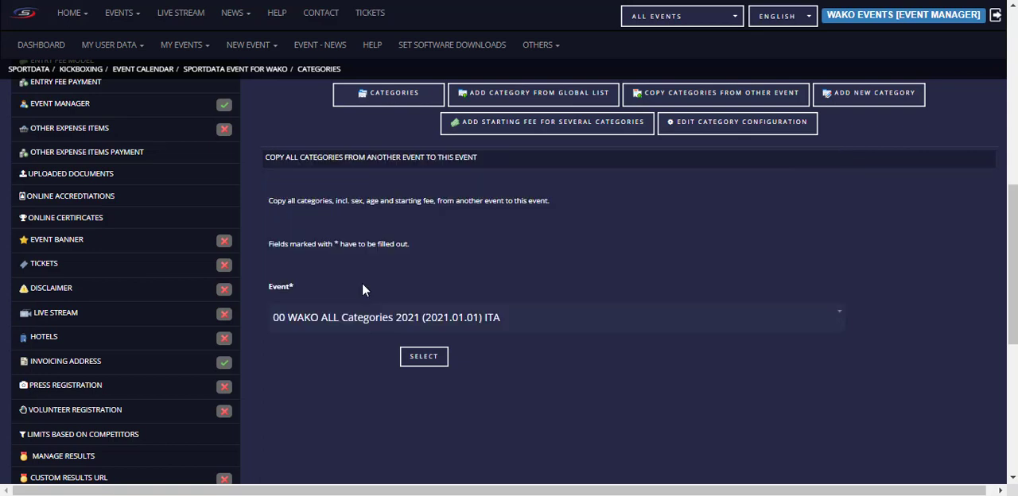
left_click(428, 357)
Step: Select the source categories from 01 PF 006 CH M -33 kg through 01 PF 041 OC M +69 kg
scroll(358, 334, "down", 3)
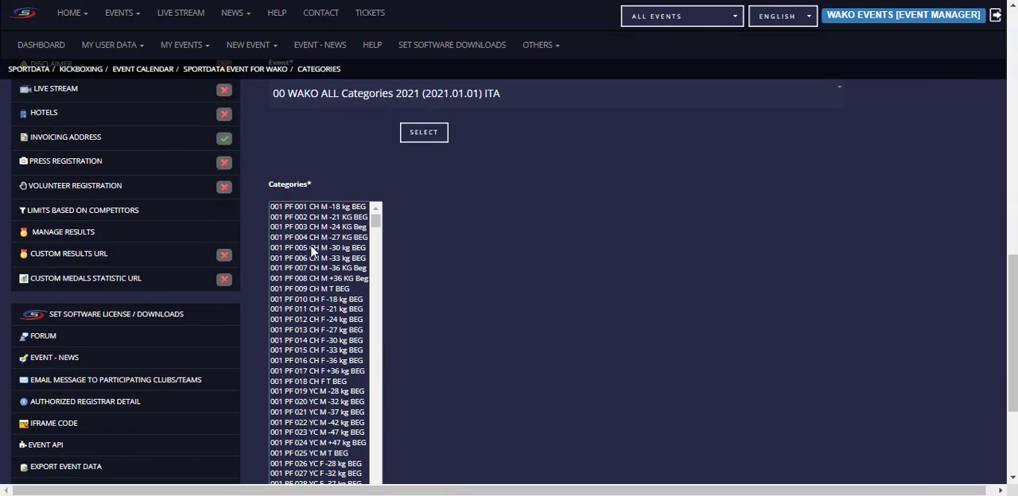
scroll(307, 210, "down", 20)
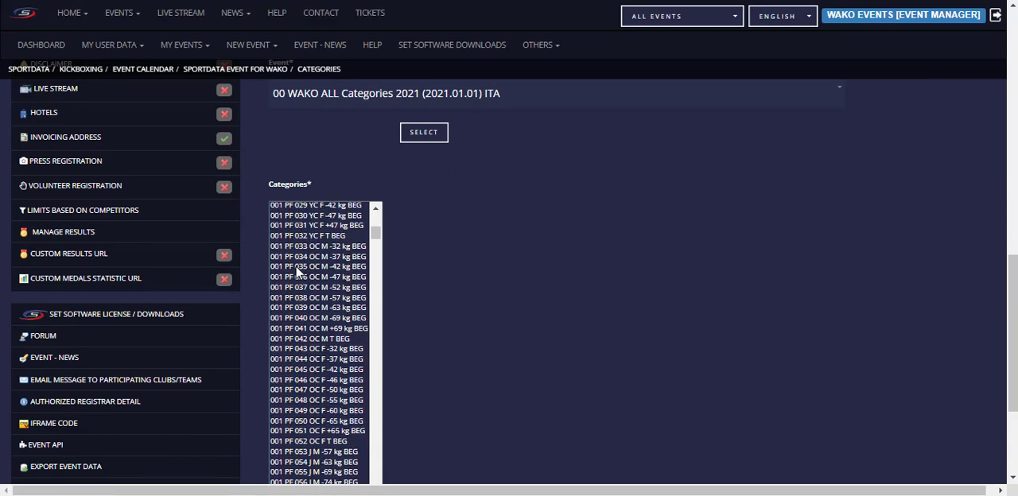
scroll(301, 315, "down", 15)
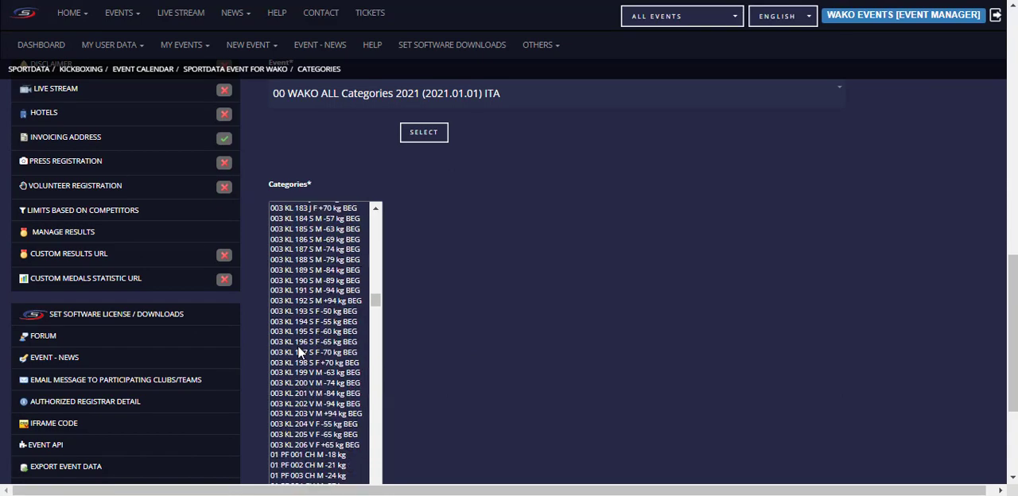
scroll(297, 348, "up", 15)
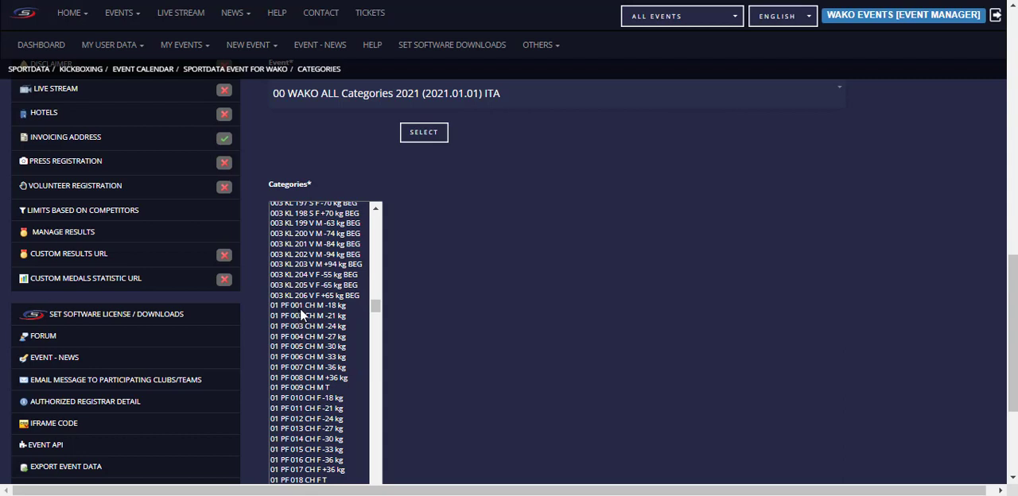
left_click_drag(302, 305, 308, 317)
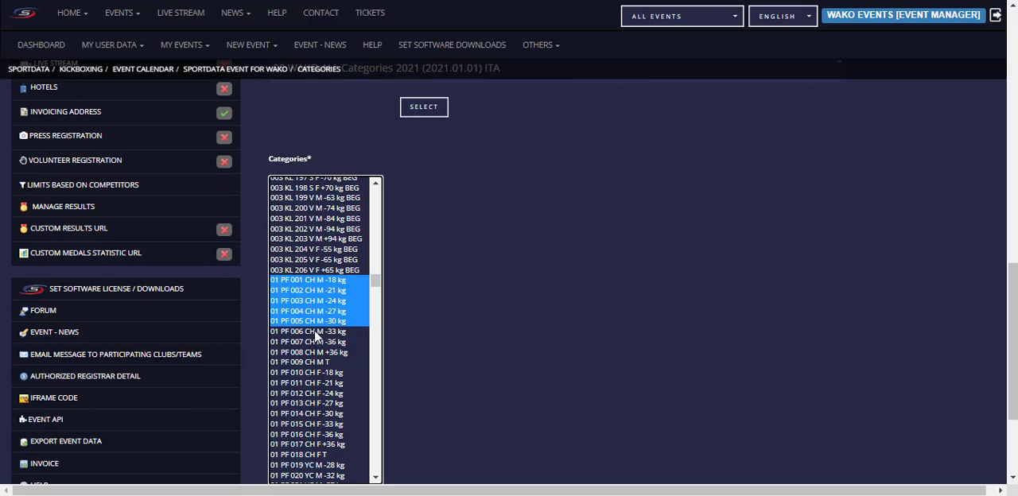
left_click(319, 331, "ctrl")
scroll(302, 420, "down", 5)
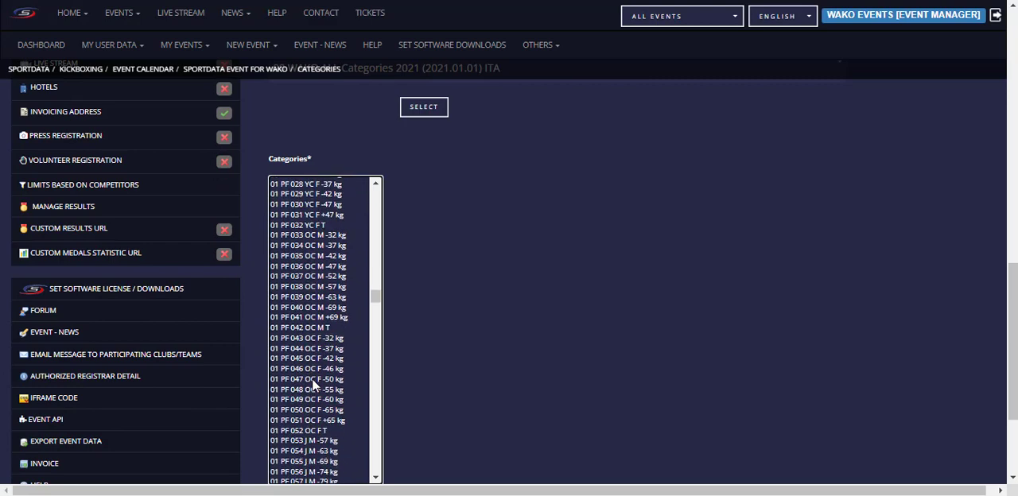
left_click(305, 319, "shift")
Step: Add the categories 01 PF 001 CH M -18 kg through 01 PF 005 CH M -30 kg to the selection
scroll(319, 328, "up", 4)
scroll(319, 331, "up", 3)
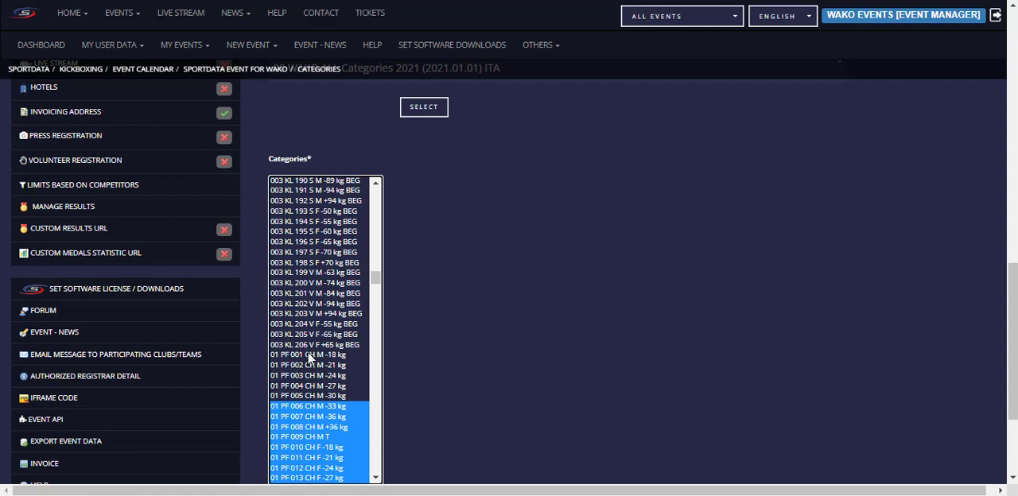
left_click(308, 356, "ctrl")
left_click(308, 365, "ctrl")
left_click(307, 375, "ctrl")
left_click(301, 395, "ctrl")
left_click(304, 386, "ctrl")
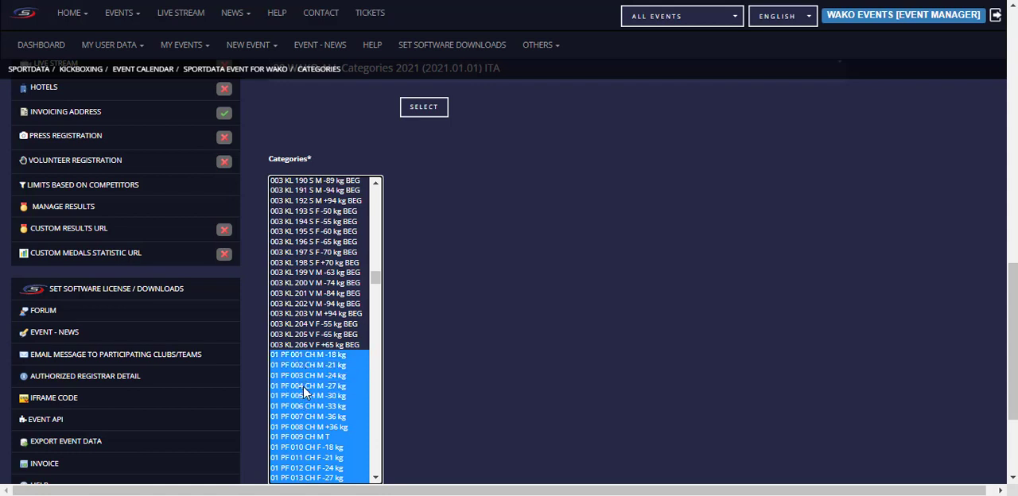
Step: Look through the remaining source categories and save the selected ones into this event
scroll(304, 341, "down", 7)
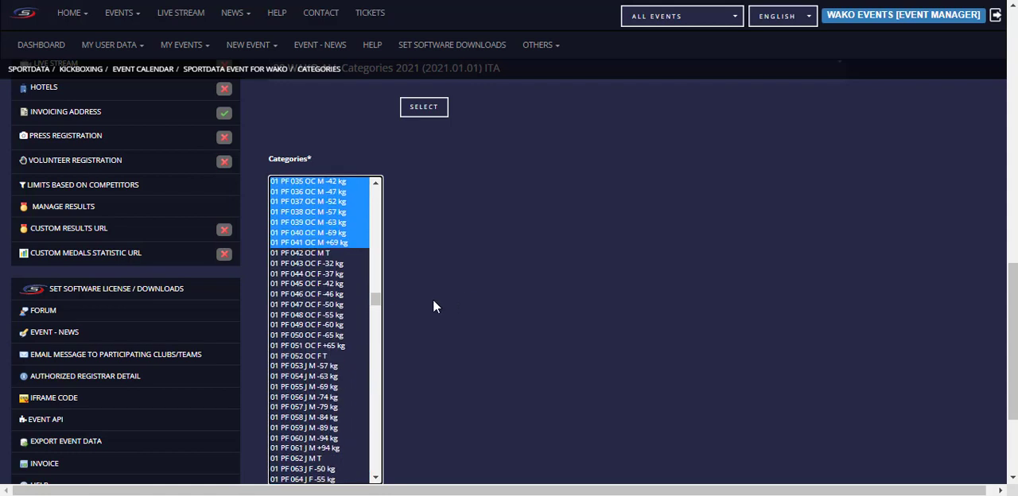
scroll(433, 306, "down", 2)
scroll(431, 290, "up", 2)
scroll(375, 338, "down", 3)
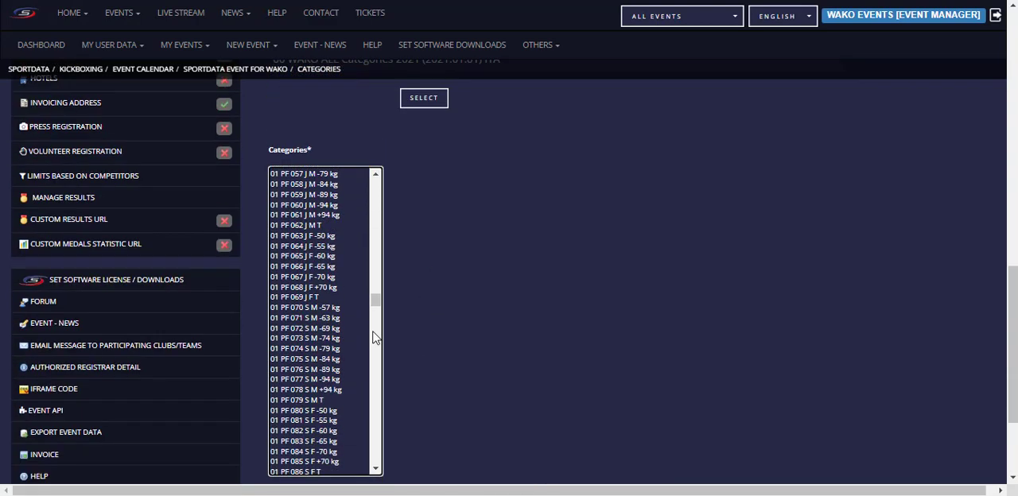
scroll(310, 318, "down", 5)
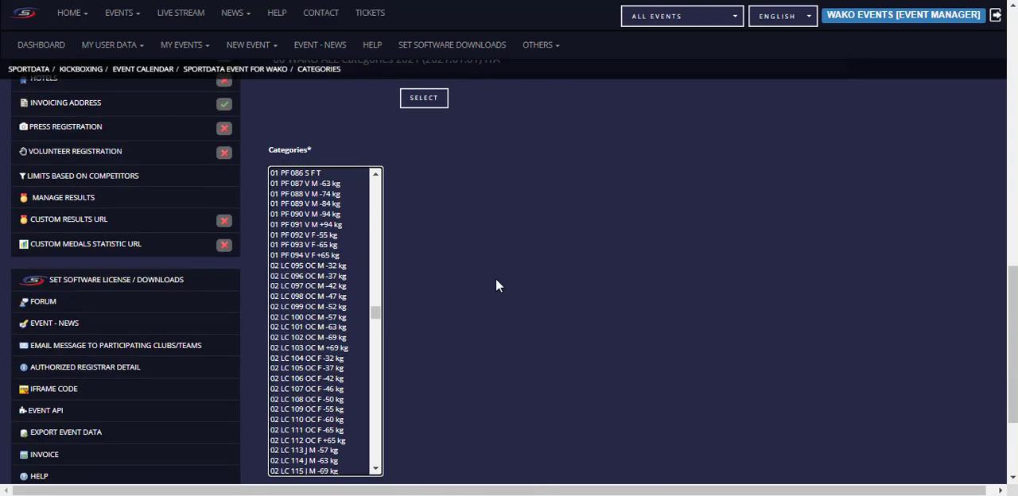
scroll(477, 287, "down", 2)
scroll(342, 234, "up", 10)
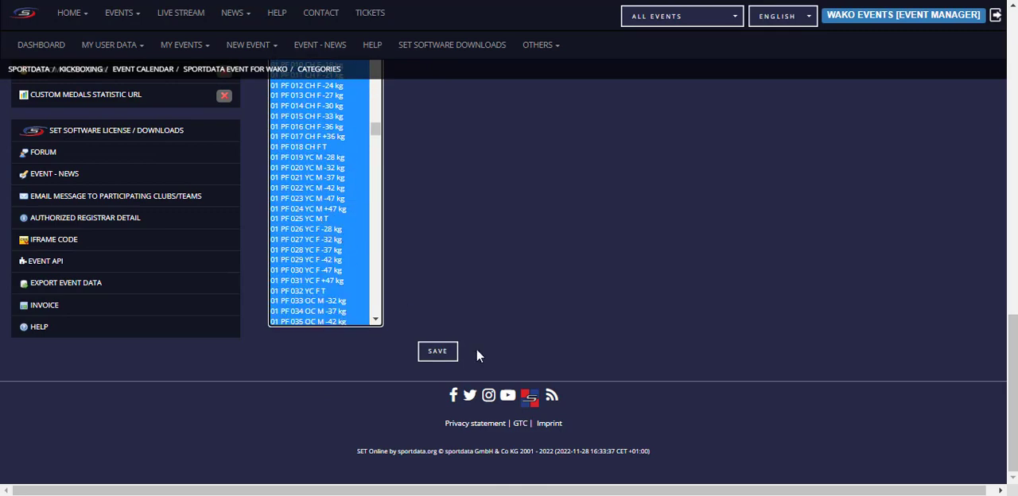
left_click(424, 360)
left_click(442, 352)
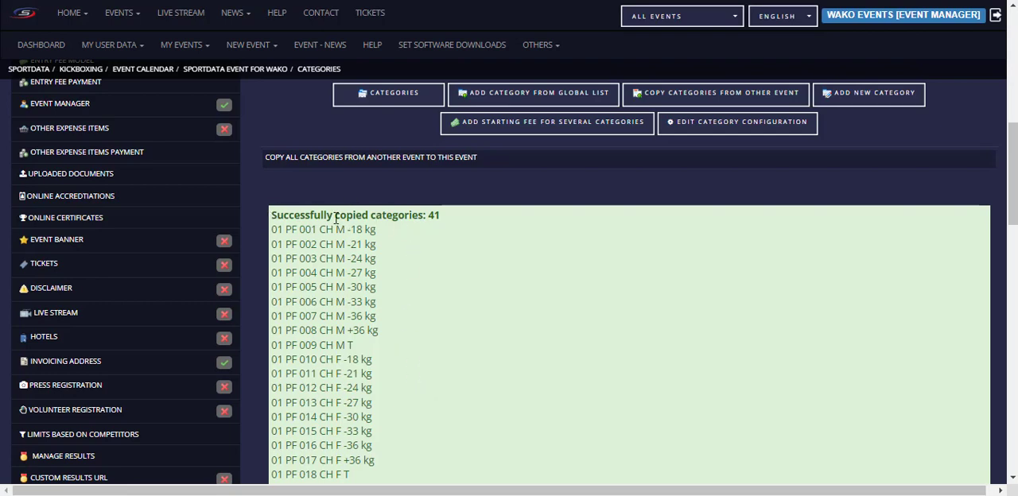
Step: Check the category copy report, open the event's category list, and review its age ranges, sex, entry fees and team sizes
scroll(469, 238, "down", 8)
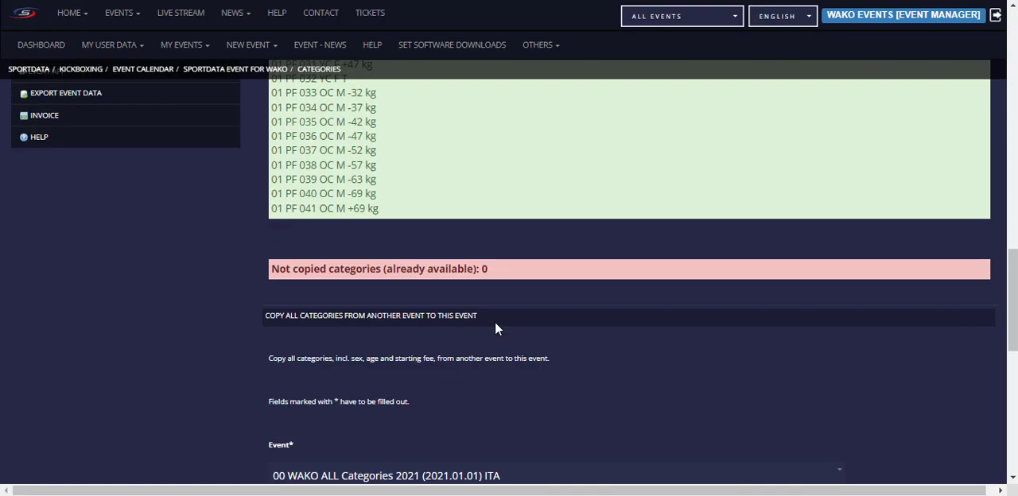
scroll(461, 351, "down", 1)
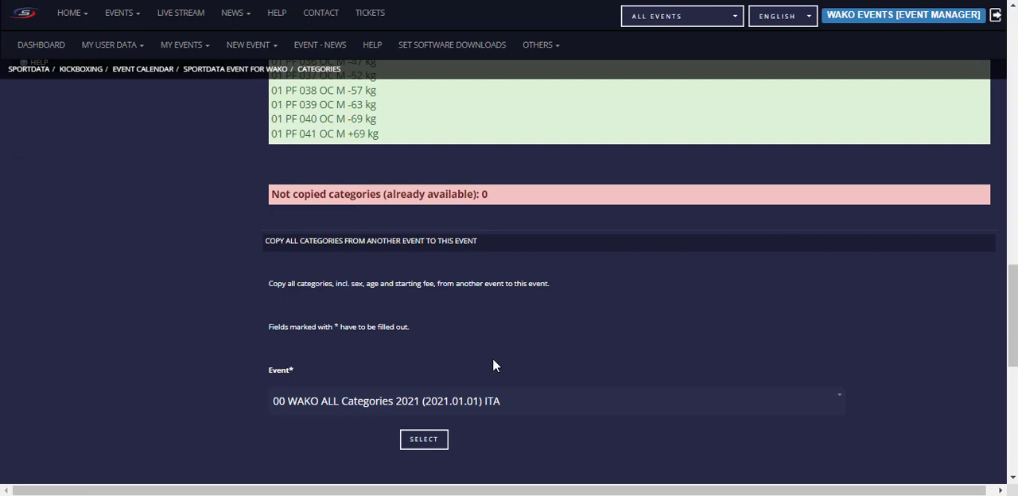
scroll(492, 362, "down", 2)
scroll(539, 370, "up", 10)
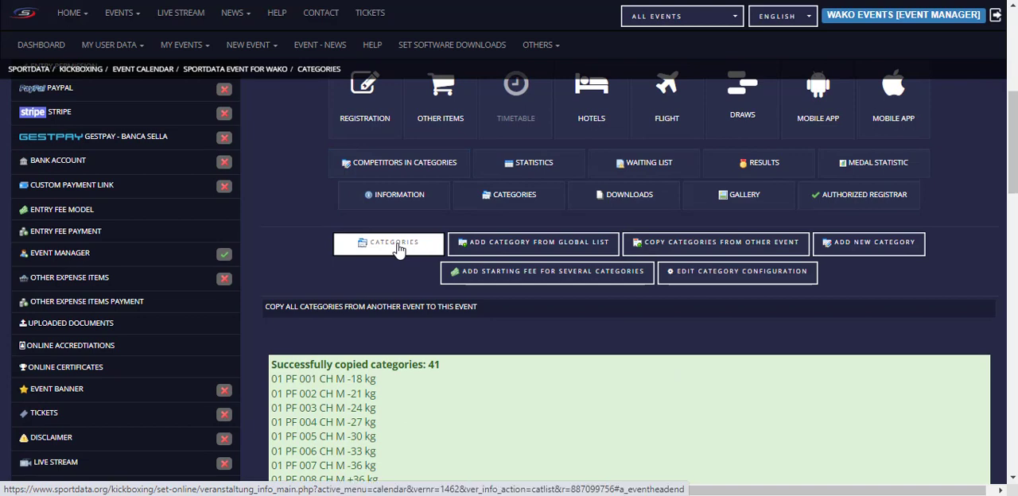
left_click(397, 246)
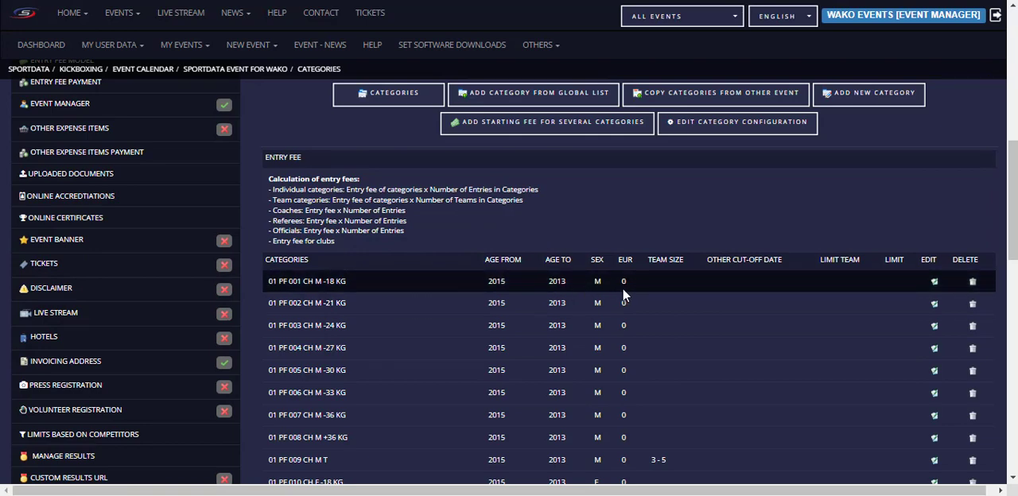
scroll(643, 335, "down", 2)
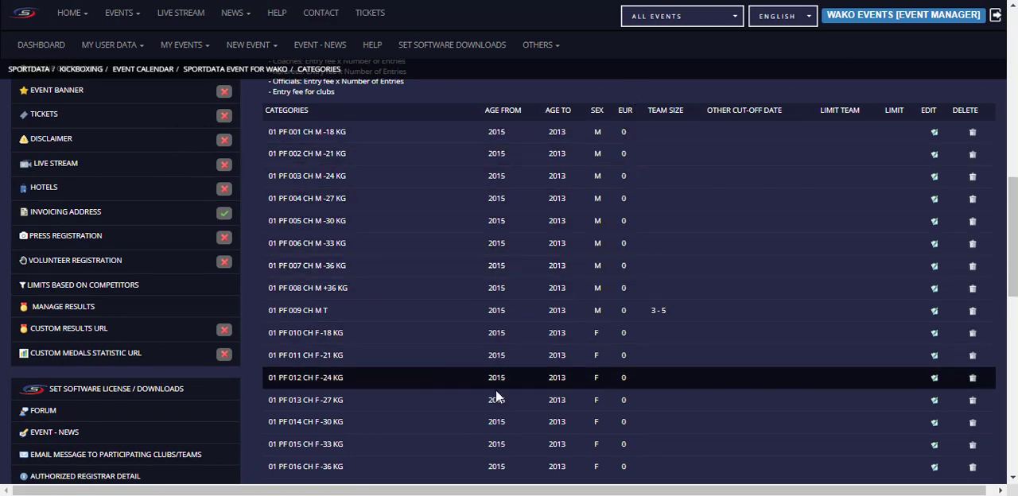
scroll(496, 391, "down", 6)
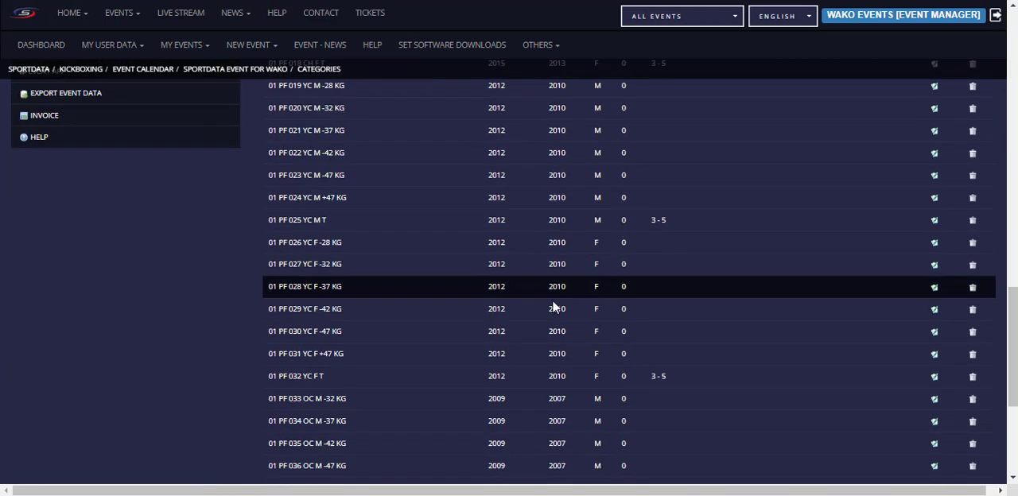
scroll(538, 333, "down", 2)
scroll(686, 222, "up", 5)
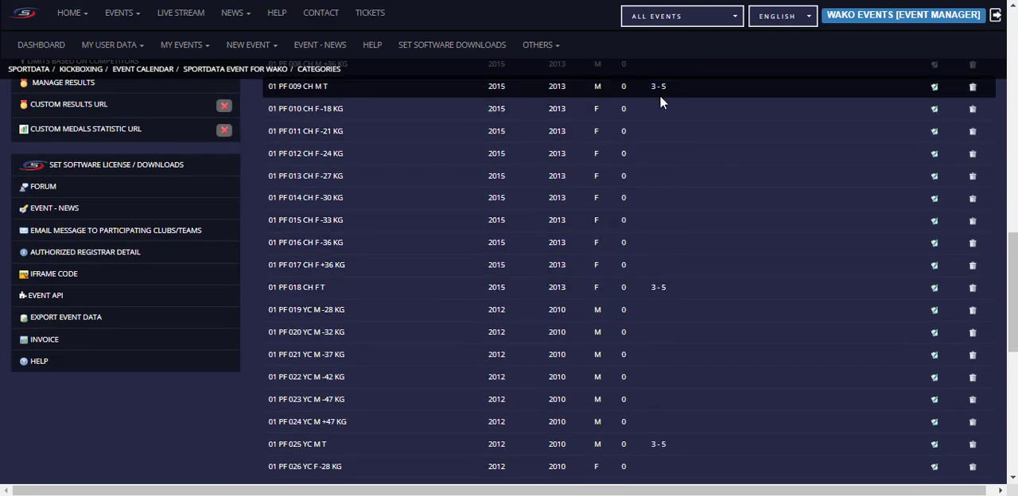
scroll(670, 112, "up", 4)
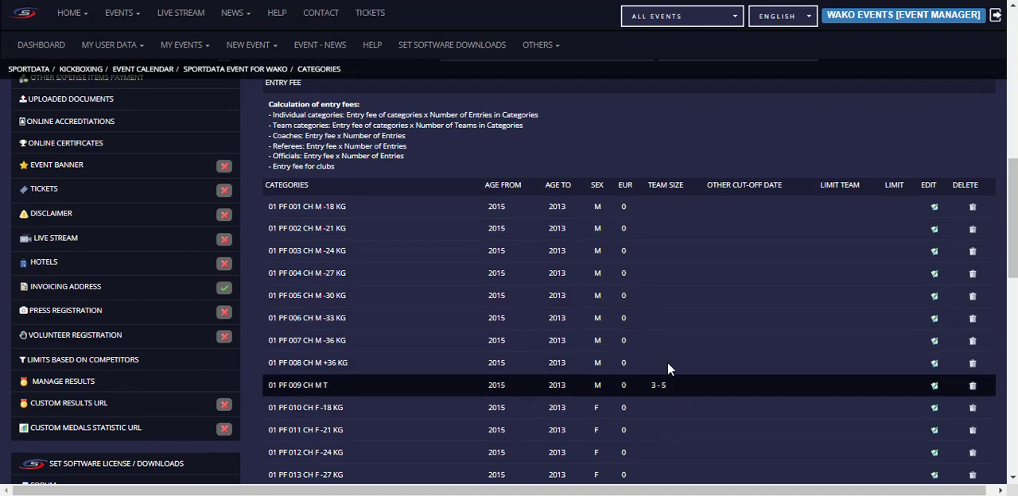
Step: Open the form for adding a starting fee to several categories and set the entry fee to 20 EUR
scroll(609, 272, "up", 2)
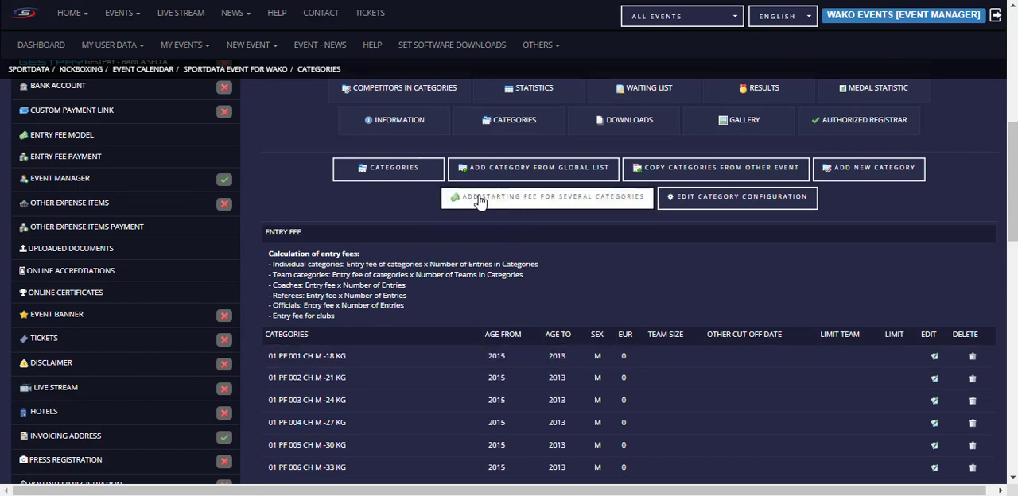
left_click(574, 199)
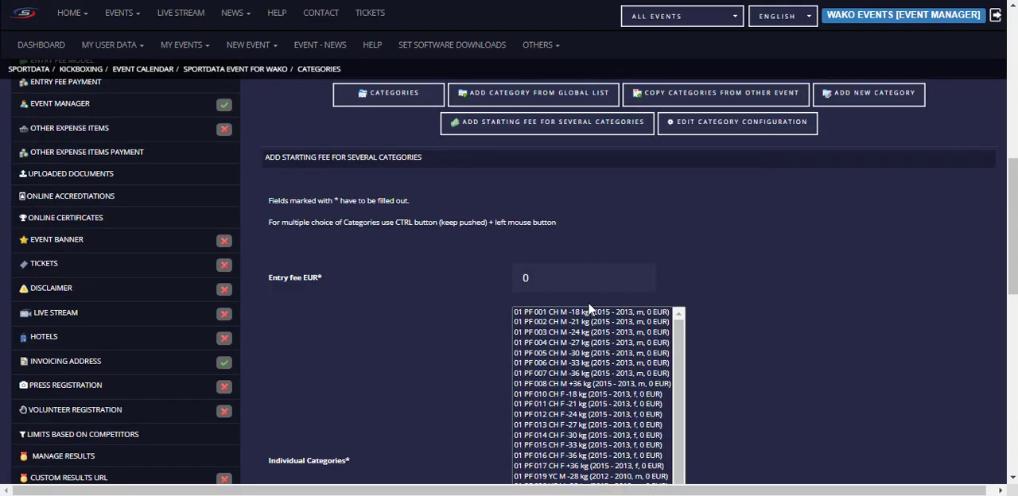
left_click(544, 272)
type("20")
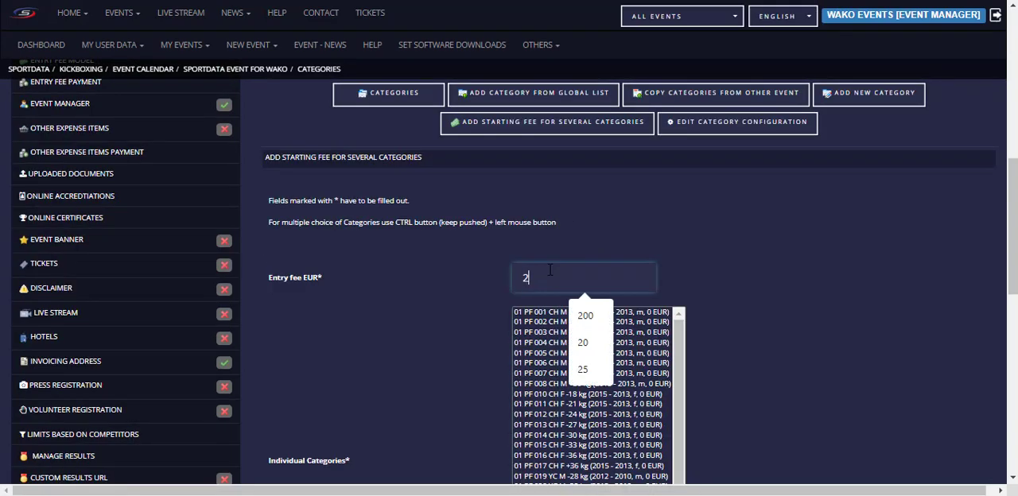
Step: Select all individual categories from 01 PF 001 CH M -18 kg through 01 PF 041 OC M +69 kg and save their starting fee
left_click(482, 309)
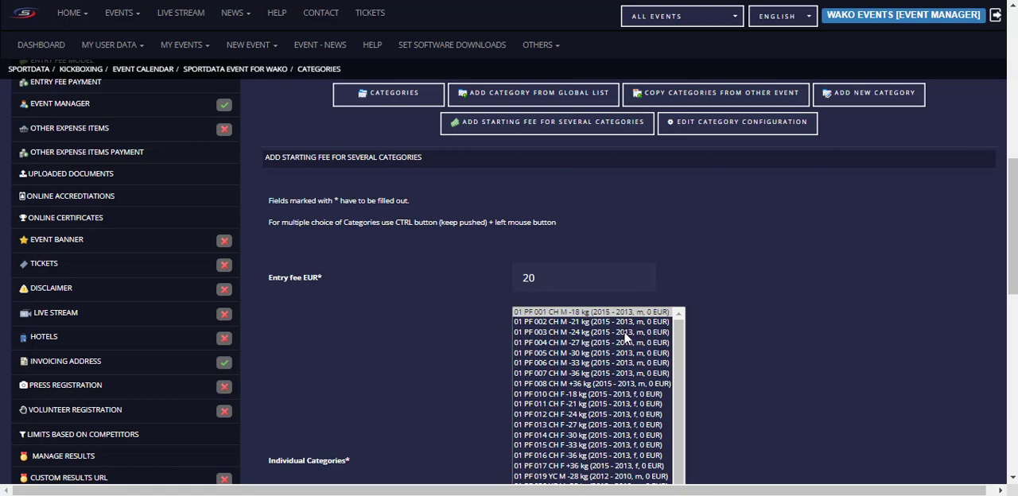
scroll(614, 352, "down", 2)
scroll(844, 342, "down", 3)
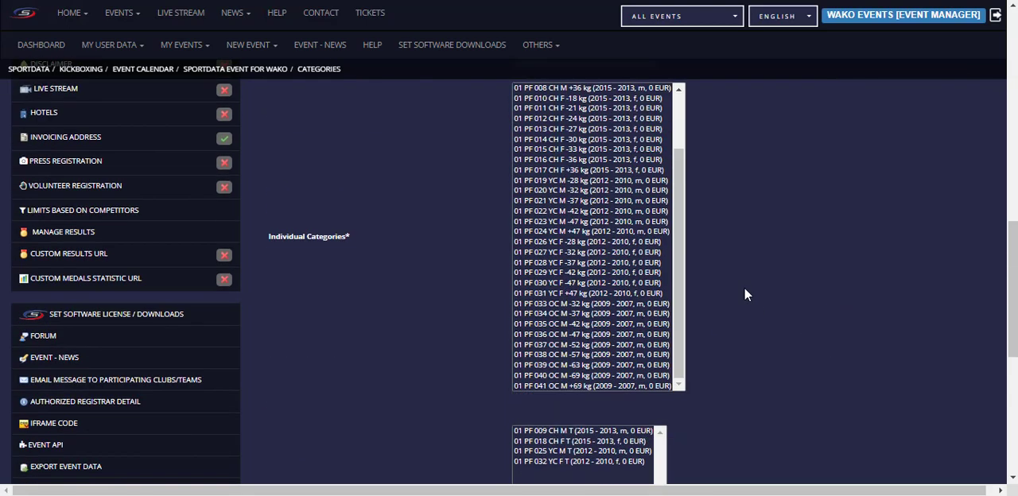
scroll(609, 334, "down", 2)
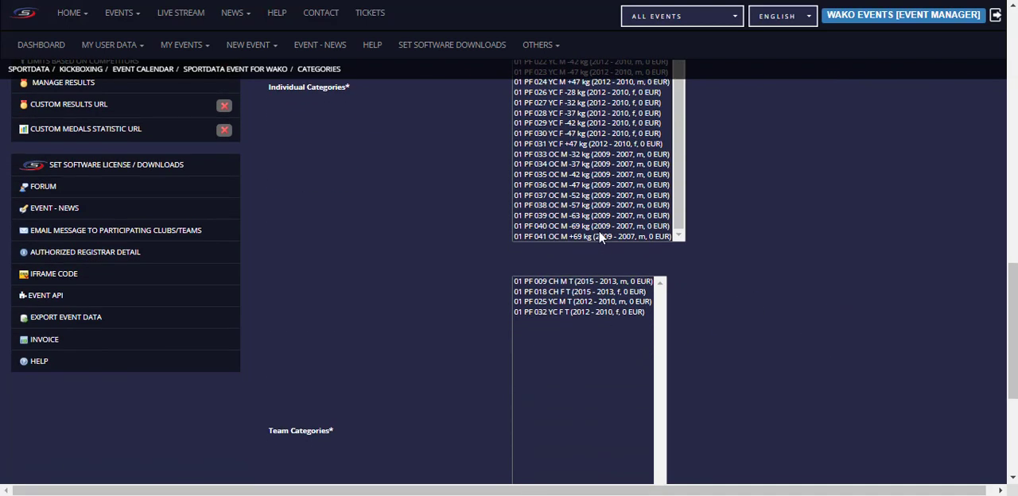
left_click(605, 234, "shift")
left_click(617, 301, "shift")
scroll(783, 244, "up", 3)
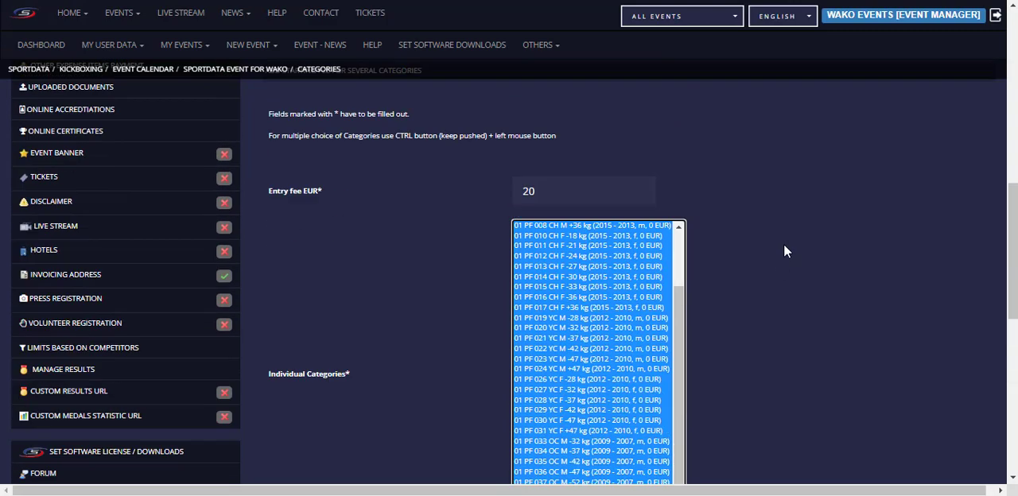
scroll(729, 272, "down", 4)
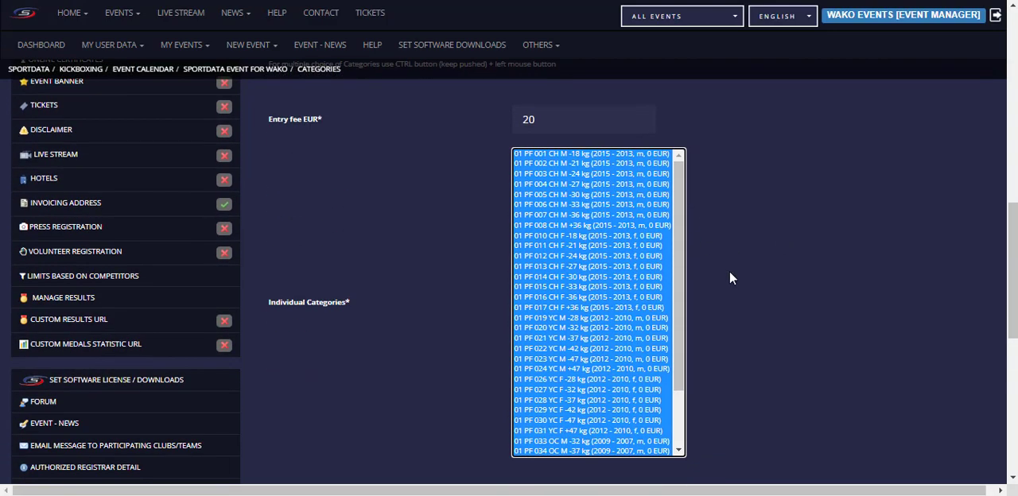
scroll(390, 367, "down", 3)
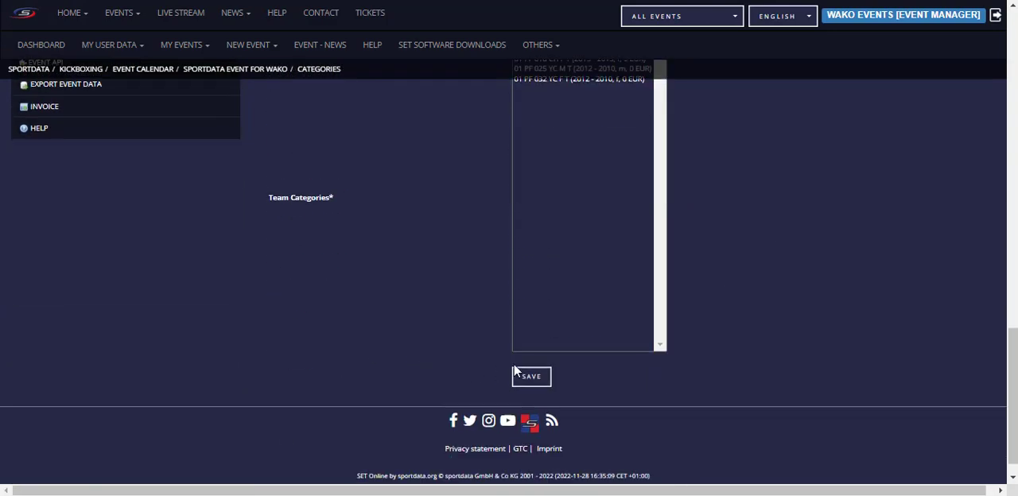
left_click(538, 378)
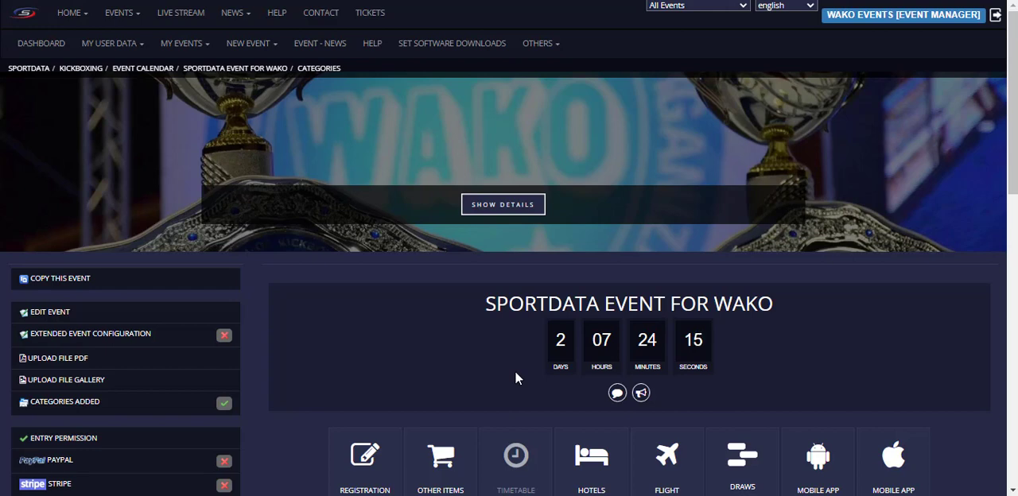
Step: Check the starting fee report for the individual categories and change the form's entry fee to 40 EUR
scroll(511, 362, "down", 2)
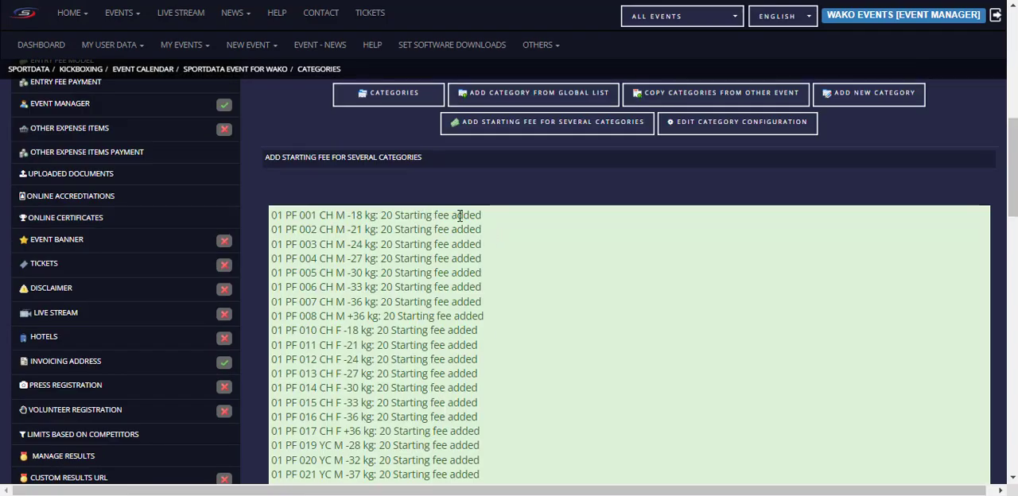
scroll(446, 252, "down", 8)
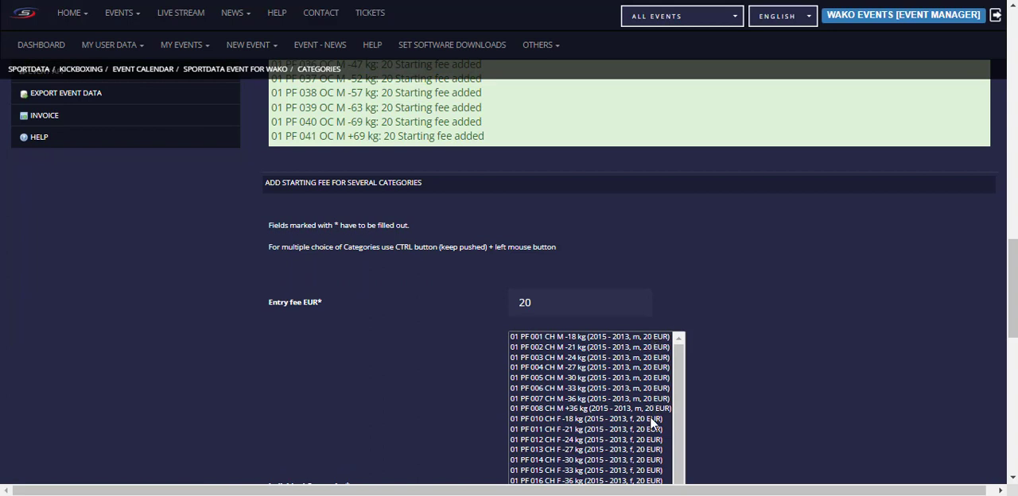
left_click(544, 298)
key("BackSpace")
key("BackSpace")
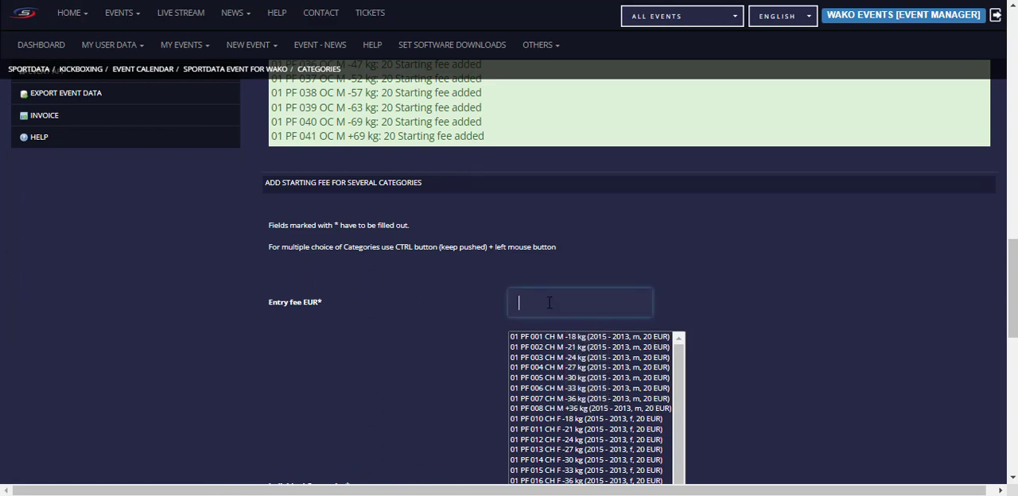
type("40")
Step: Select the team categories 01 PF 009 CH M T, 018 CH F T, 025 YC M T and 032 YC F T and save their starting fee
scroll(789, 410, "down", 4)
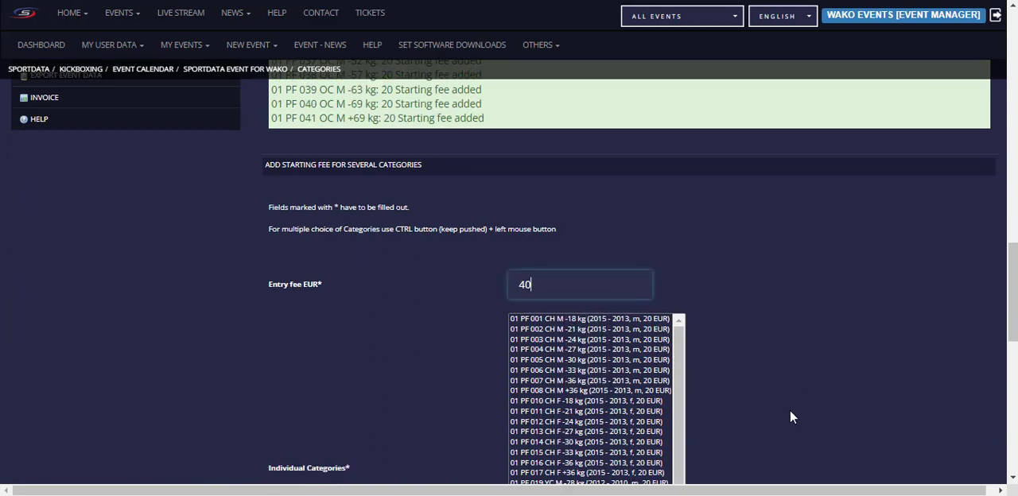
scroll(752, 327, "down", 1)
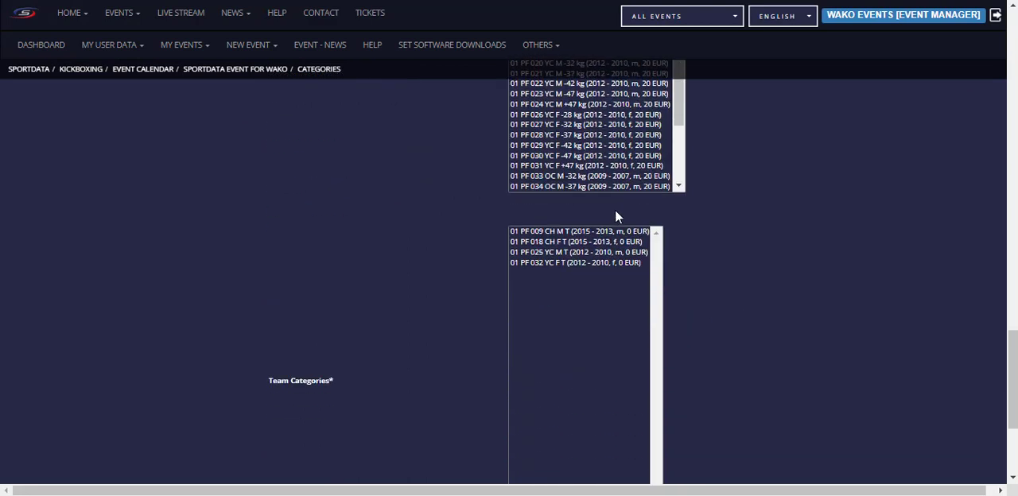
left_click_drag(568, 230, 562, 246)
scroll(562, 250, "down", 1)
left_click(571, 204, "ctrl")
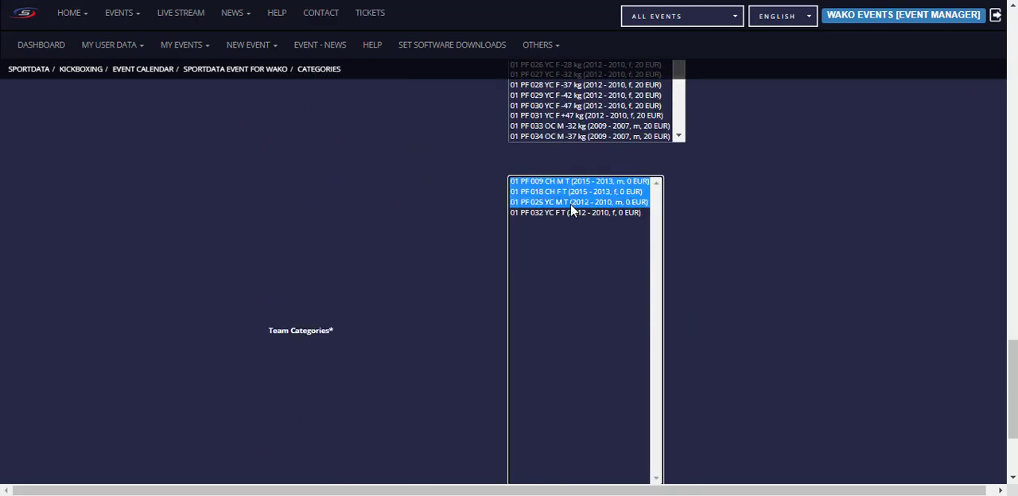
left_click(570, 211, "ctrl")
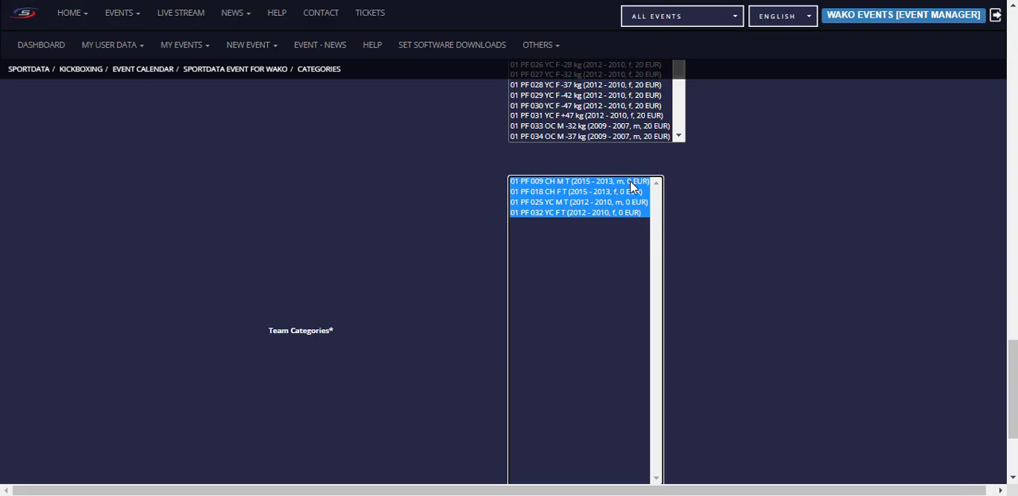
scroll(690, 301, "down", 1)
scroll(690, 301, "down", 3)
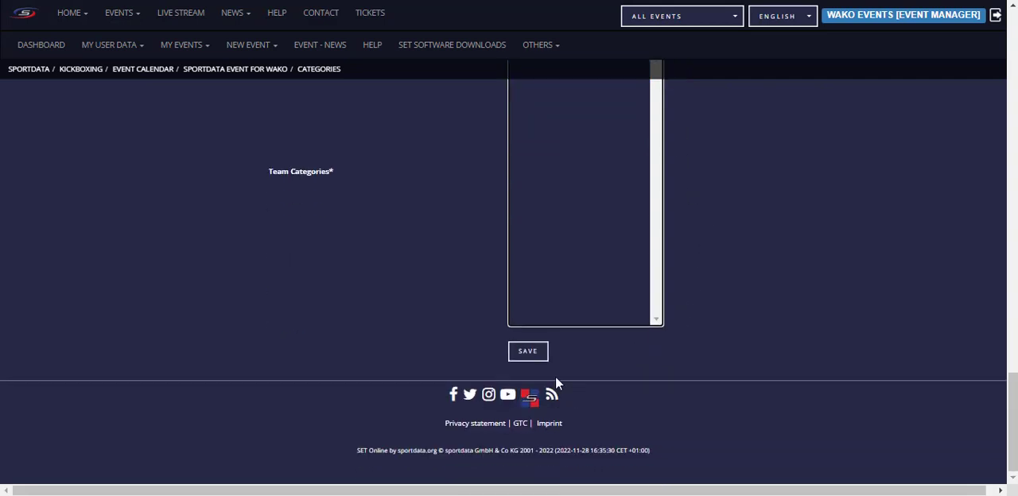
left_click(525, 353)
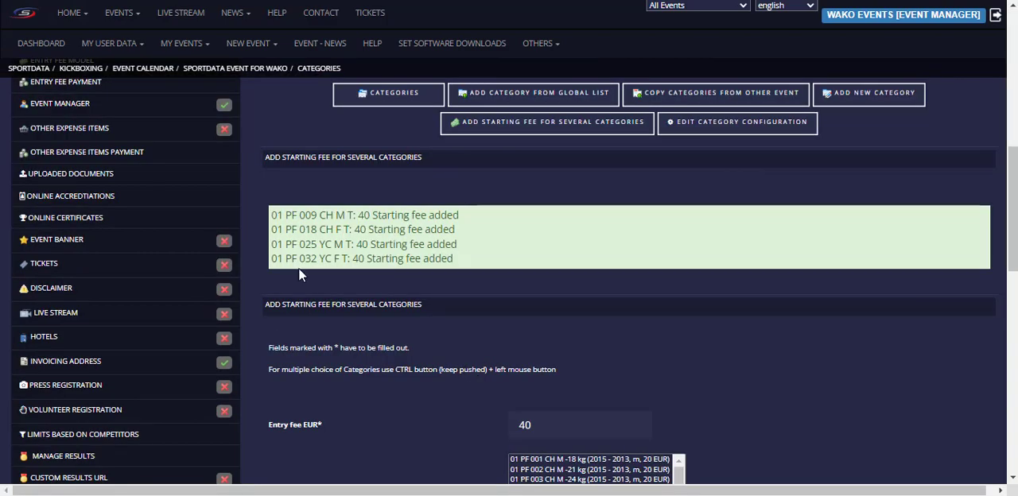
Step: Check the team fee report, open the event's category list, and review the entry fees and team sizes
scroll(810, 345, "down", 1)
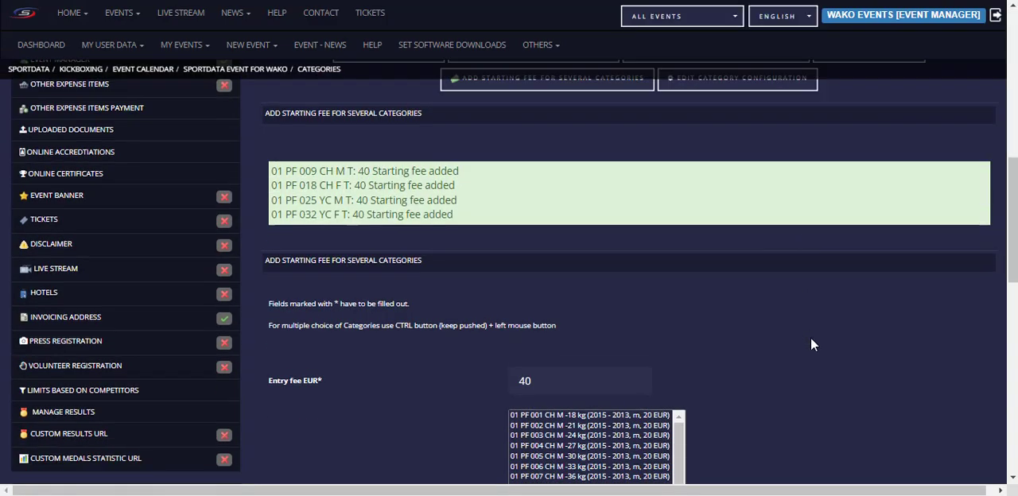
scroll(810, 344, "down", 5)
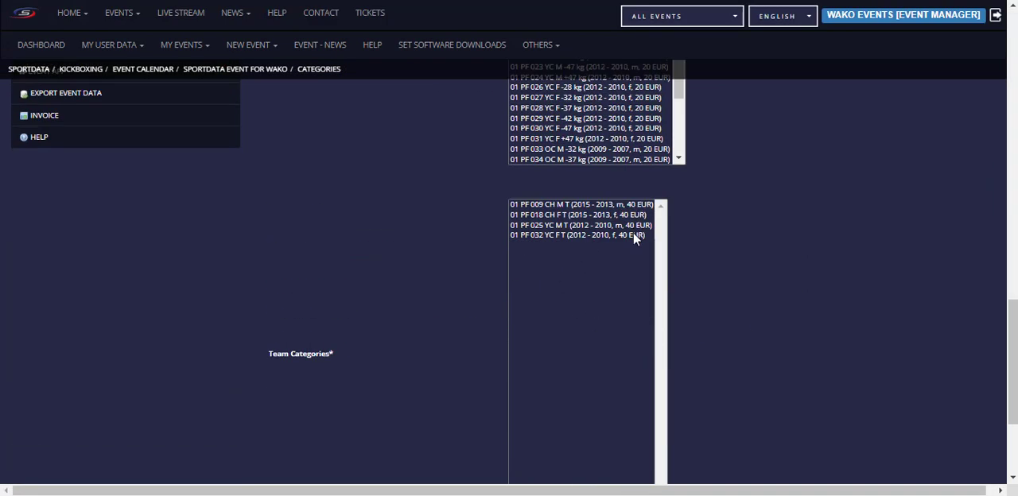
scroll(638, 236, "up", 10)
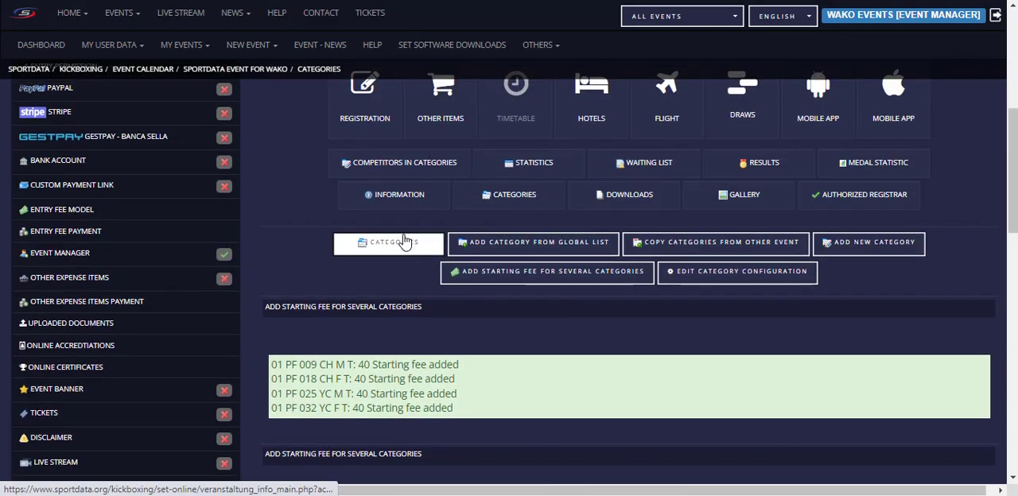
left_click(403, 241)
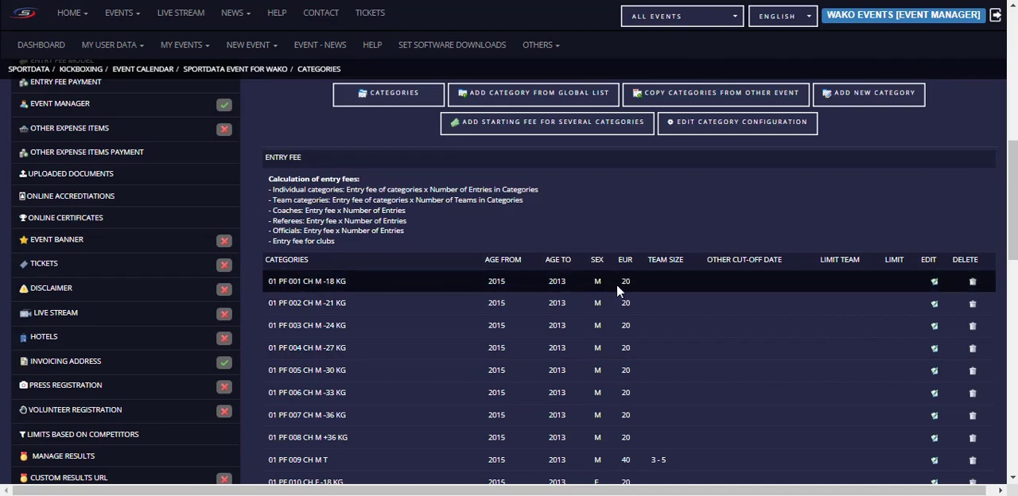
scroll(623, 318, "down", 3)
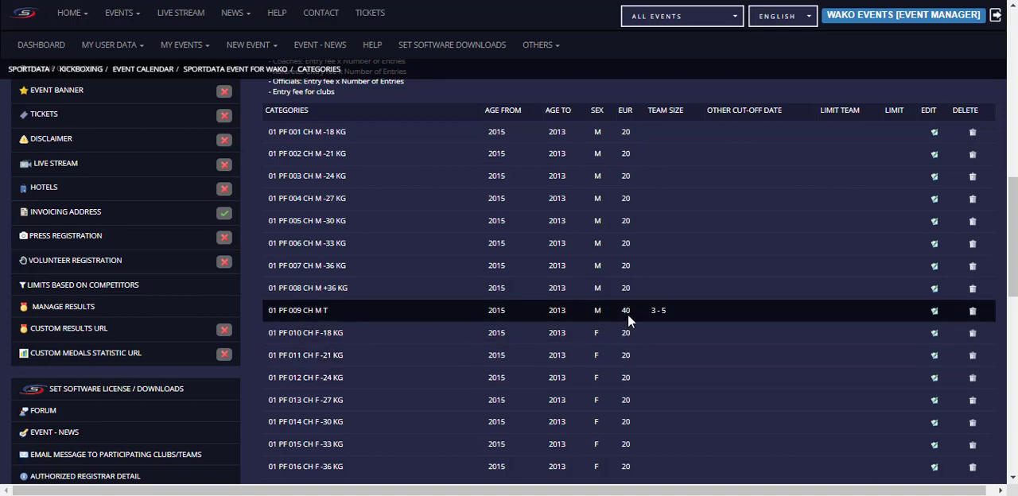
scroll(630, 334, "up", 3)
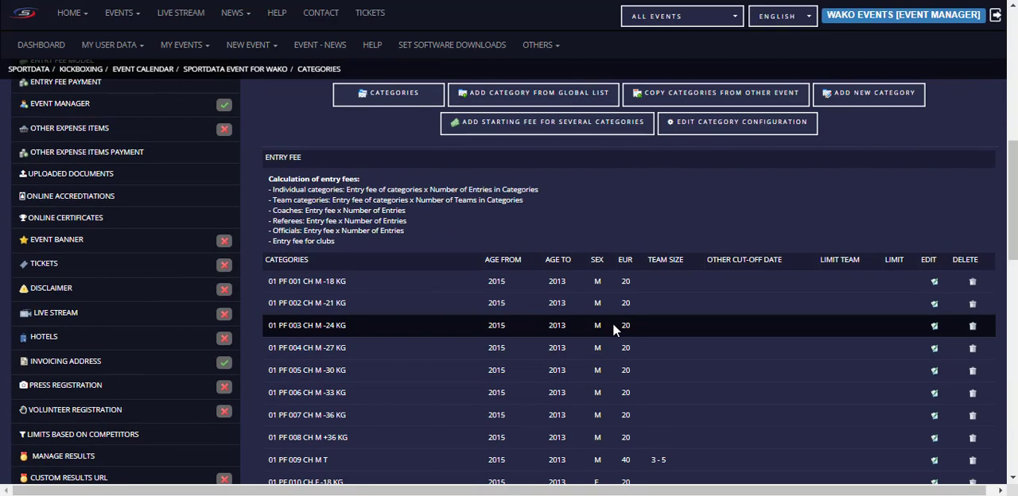
scroll(624, 334, "down", 2)
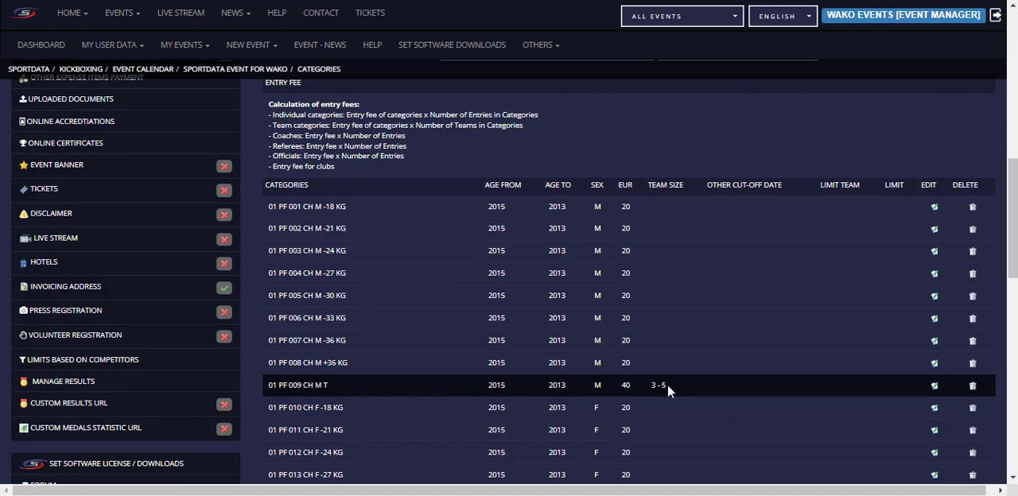
scroll(714, 366, "up", 3)
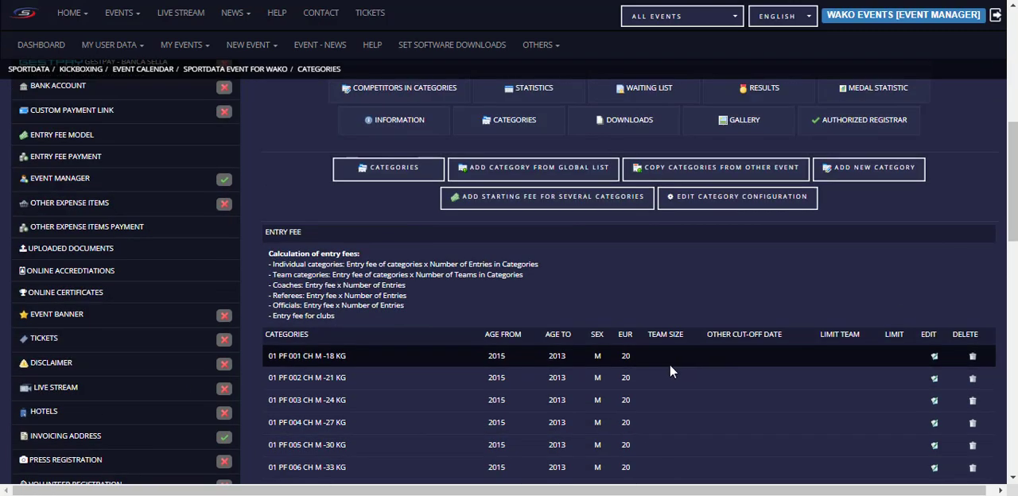
scroll(730, 275, "down", 3)
Step: Open the category configuration form, look through its options, and enable the maximal size of team with a value of 4
scroll(691, 367, "up", 4)
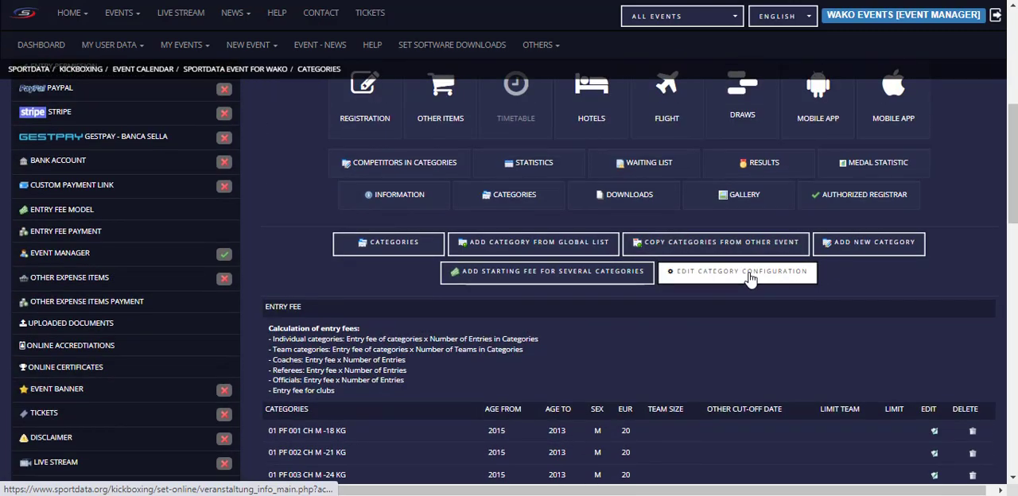
left_click(747, 273)
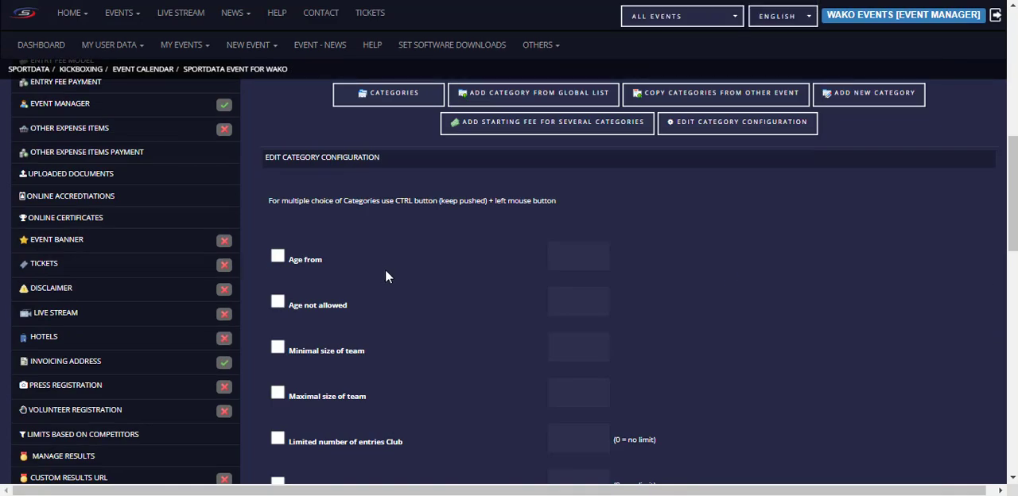
scroll(404, 254, "down", 3)
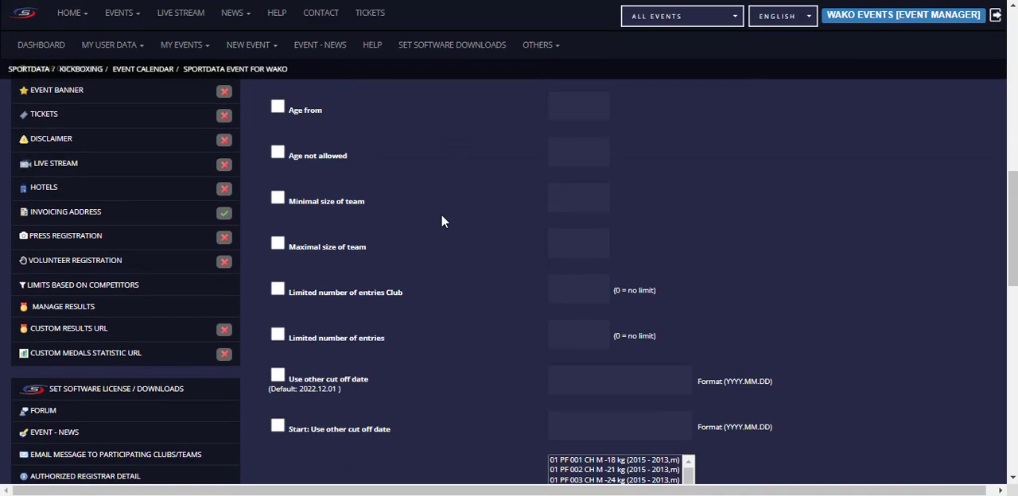
scroll(472, 200, "up", 3)
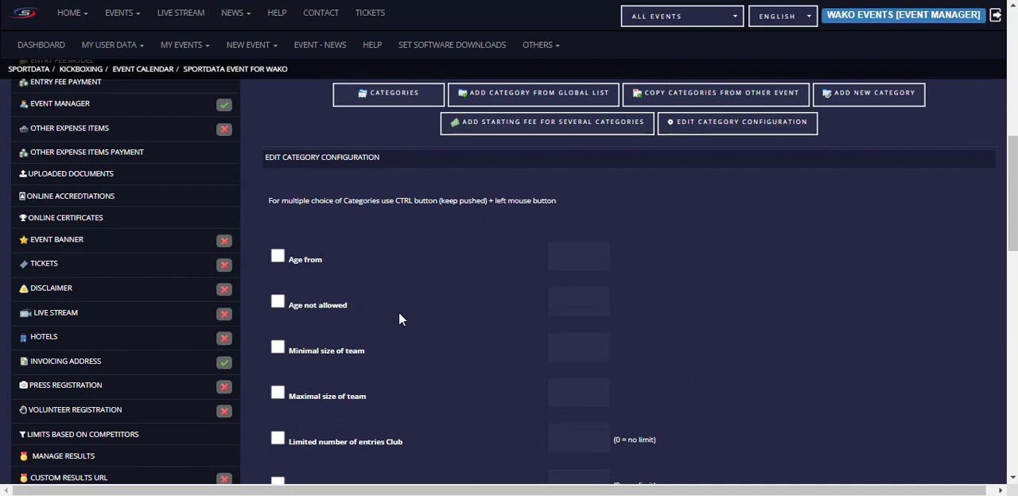
scroll(398, 311, "down", 2)
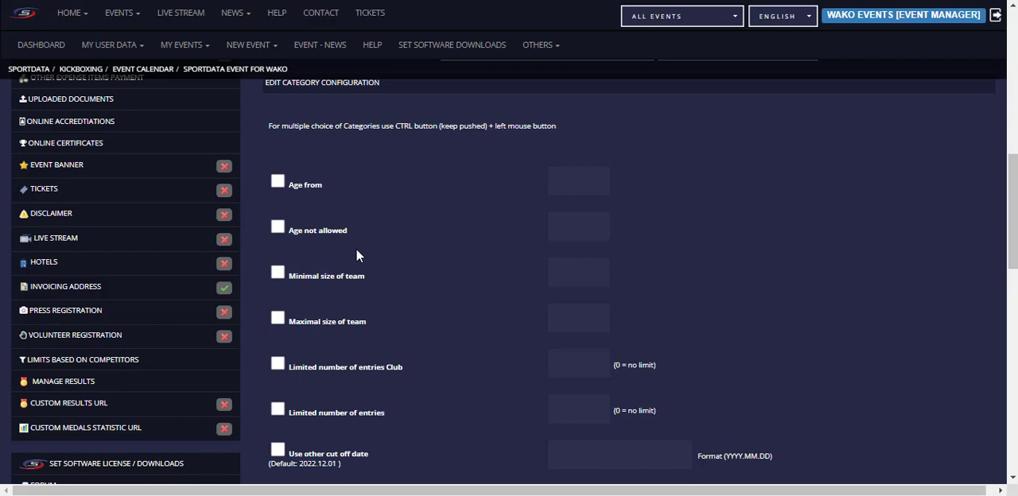
scroll(336, 259, "down", 1)
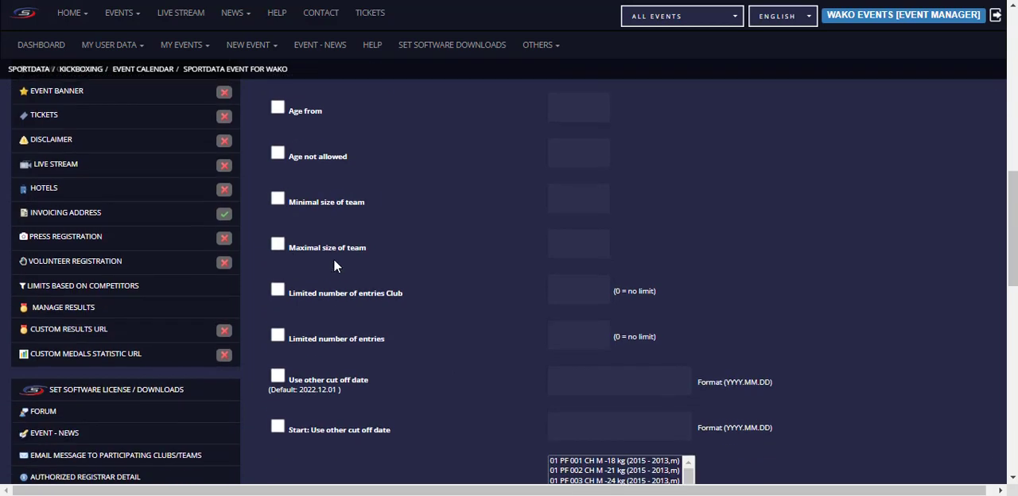
left_click(277, 244)
left_click(573, 246)
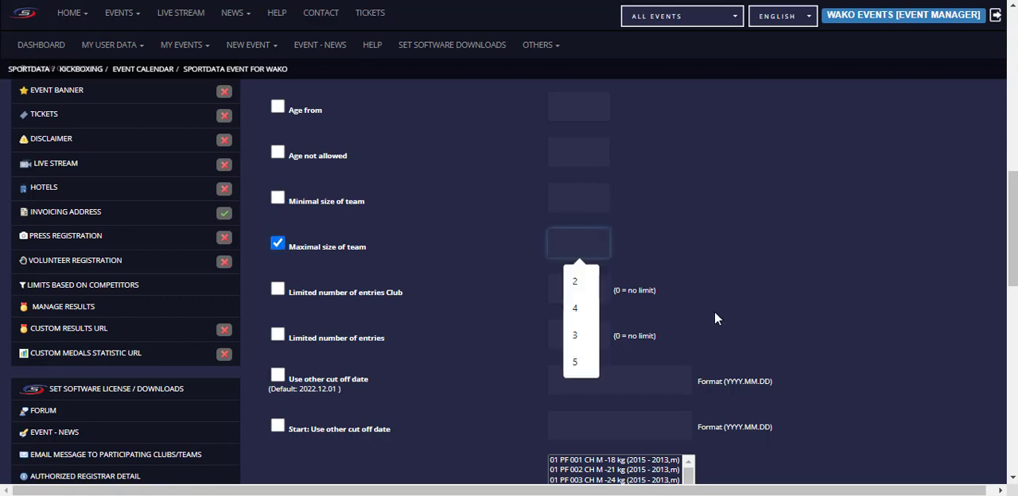
type("4")
scroll(755, 291, "down", 2)
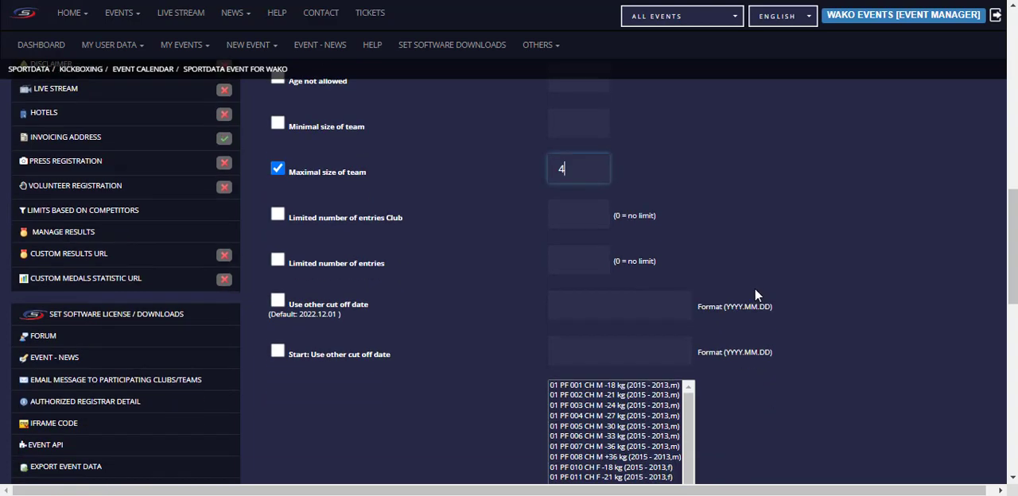
Step: Select team categories 01 PF 009 CH M T, 018 CH F T, 025 YC M T and 032 YC F T and save their maximal team size
scroll(836, 310, "down", 4)
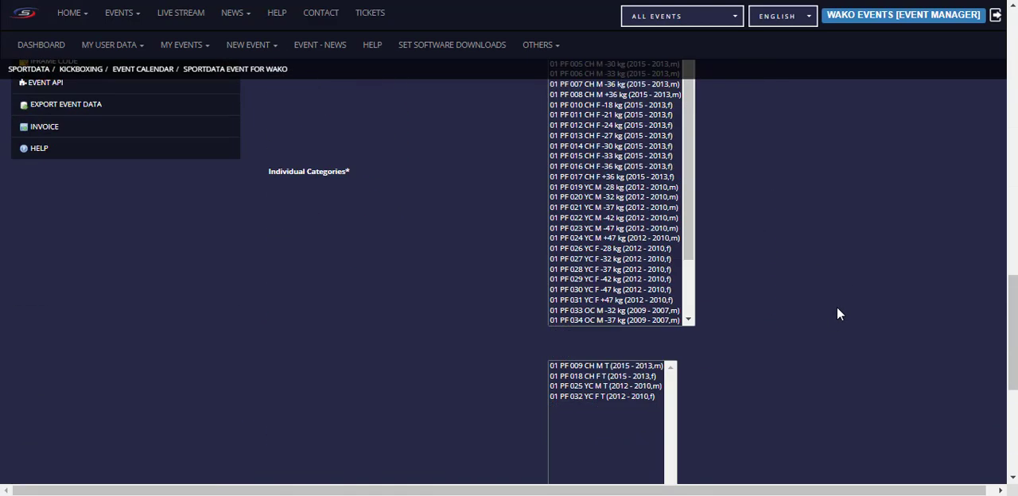
left_click(607, 357)
left_click(607, 384, "shift")
scroll(669, 389, "down", 2)
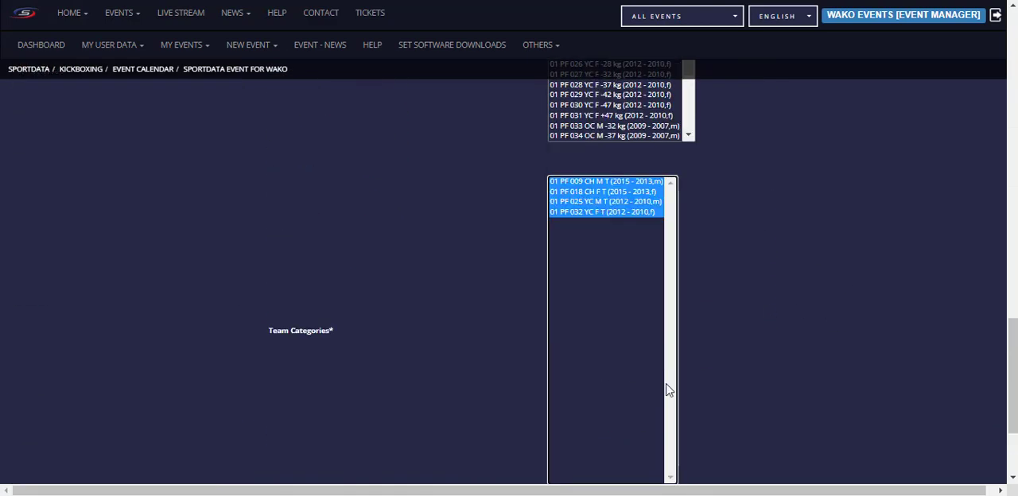
scroll(700, 226, "down", 2)
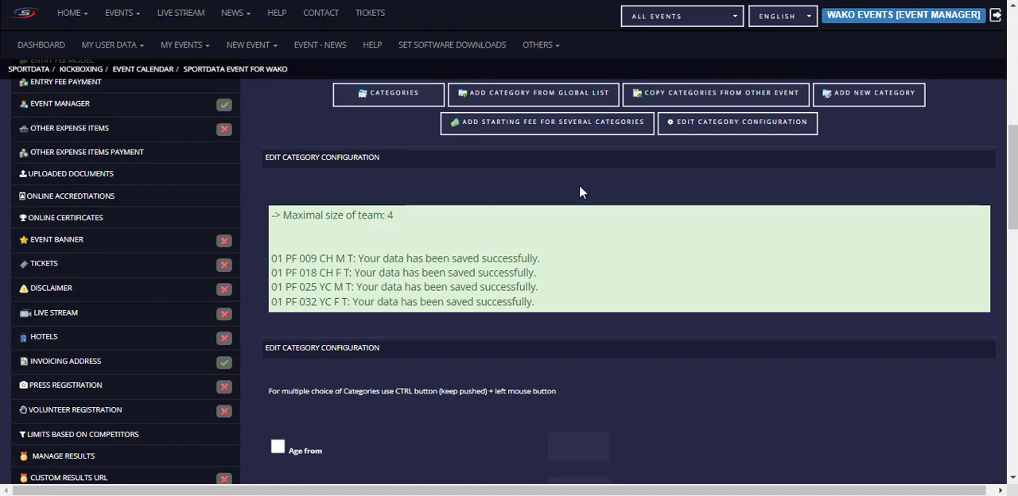
Step: Open the event's category list and check the team sizes of the team categories
left_click(388, 94)
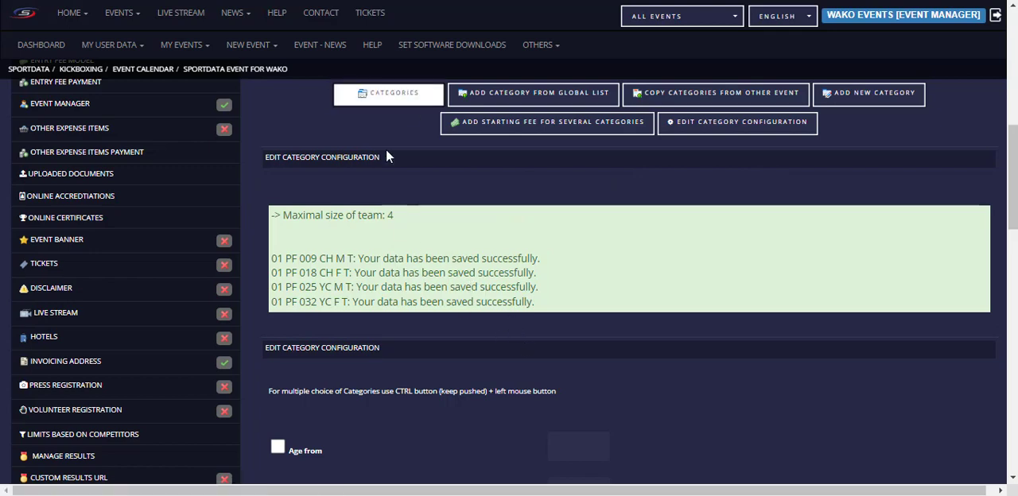
left_click(392, 99)
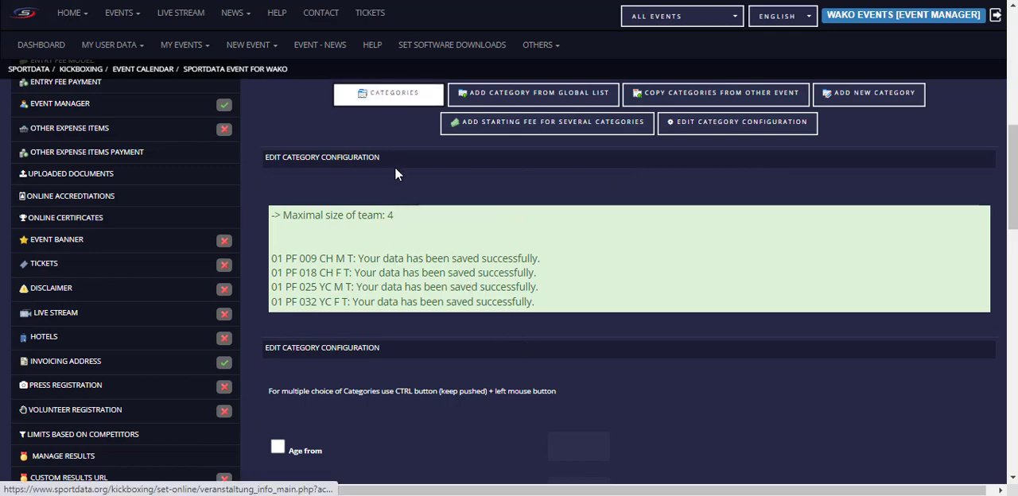
scroll(446, 262, "down", 3)
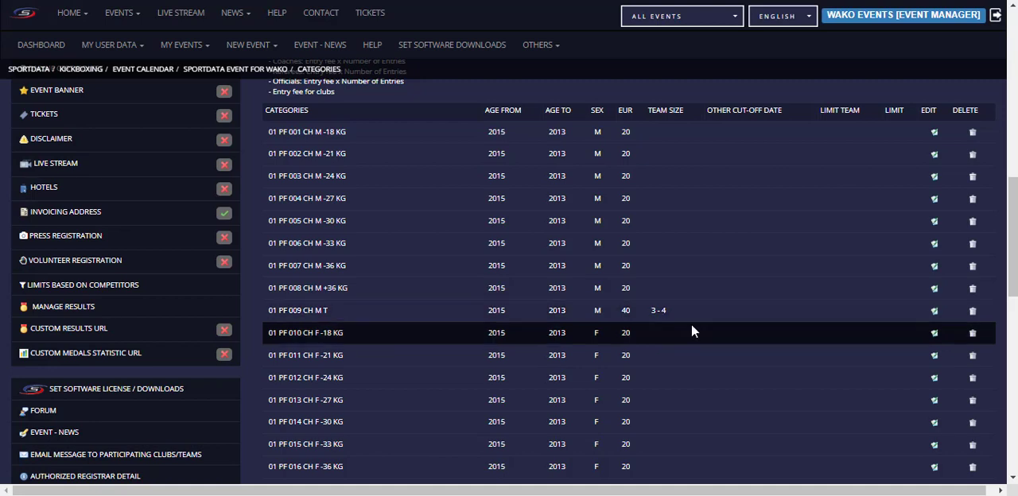
scroll(692, 308, "up", 3)
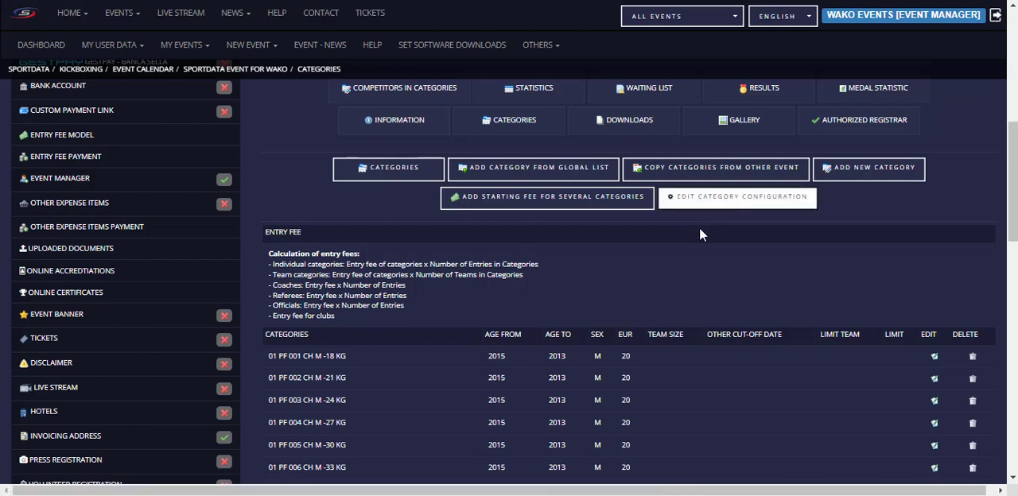
Step: Reopen the category configuration form and review its age, team size, entry limit and cut-off date options
left_click(727, 204)
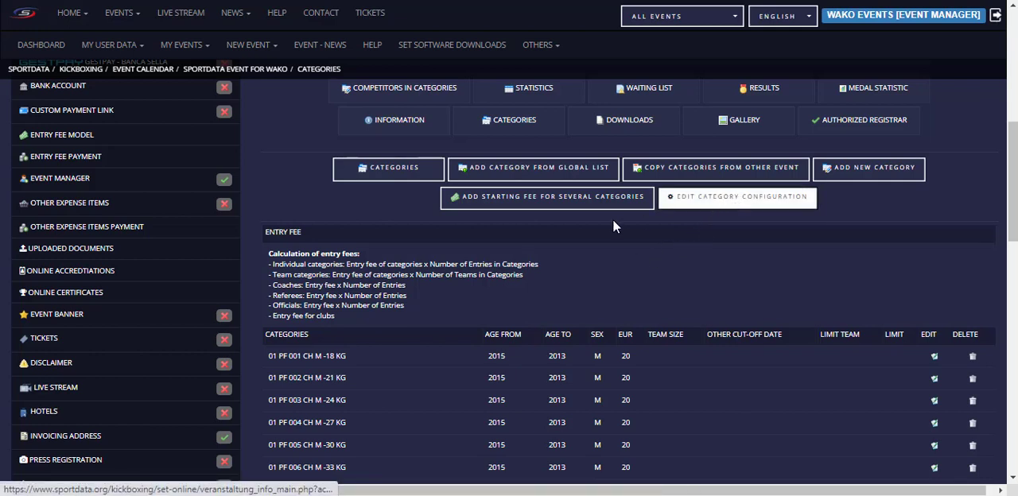
scroll(450, 228, "down", 1)
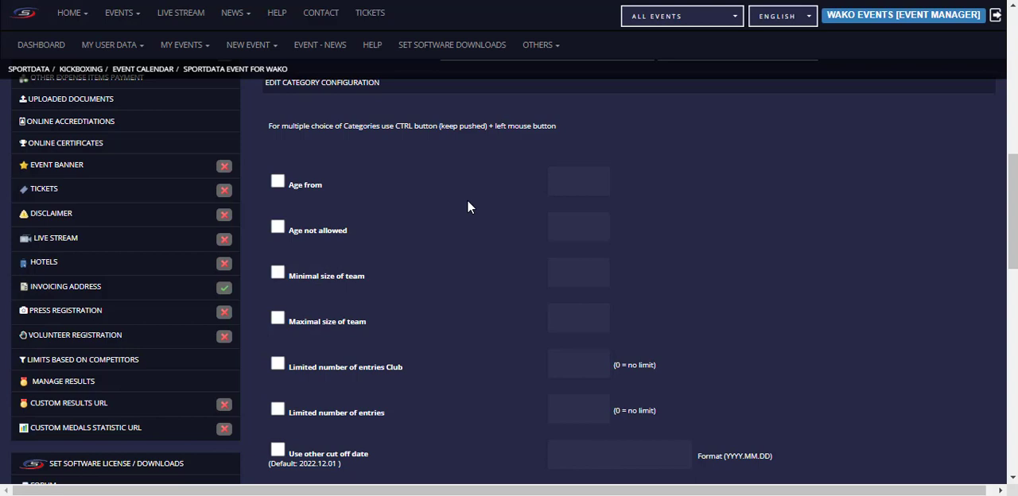
scroll(513, 230, "down", 3)
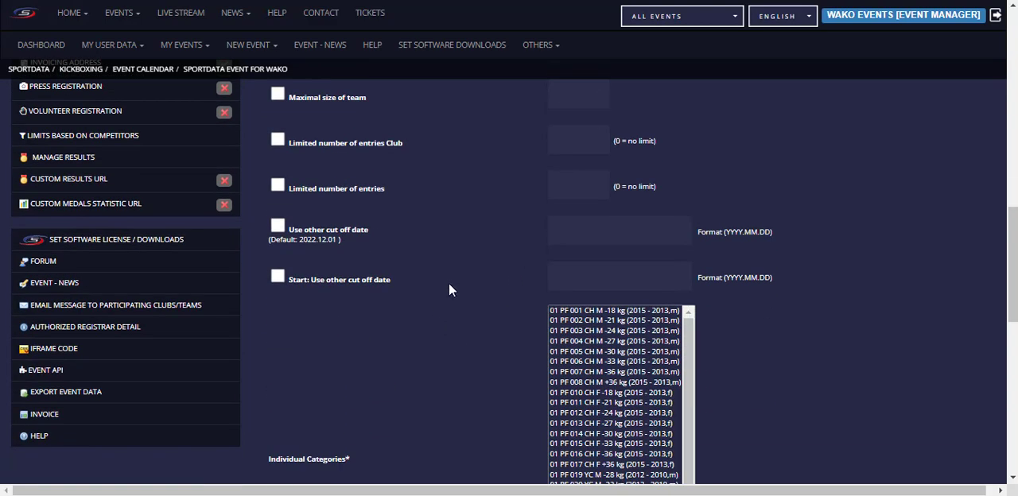
scroll(405, 253, "up", 2)
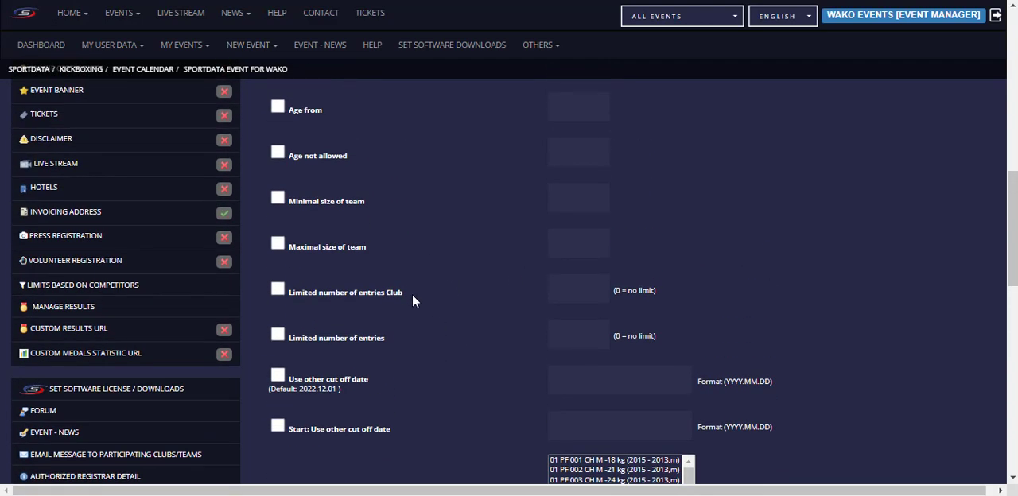
scroll(465, 306, "up", 4)
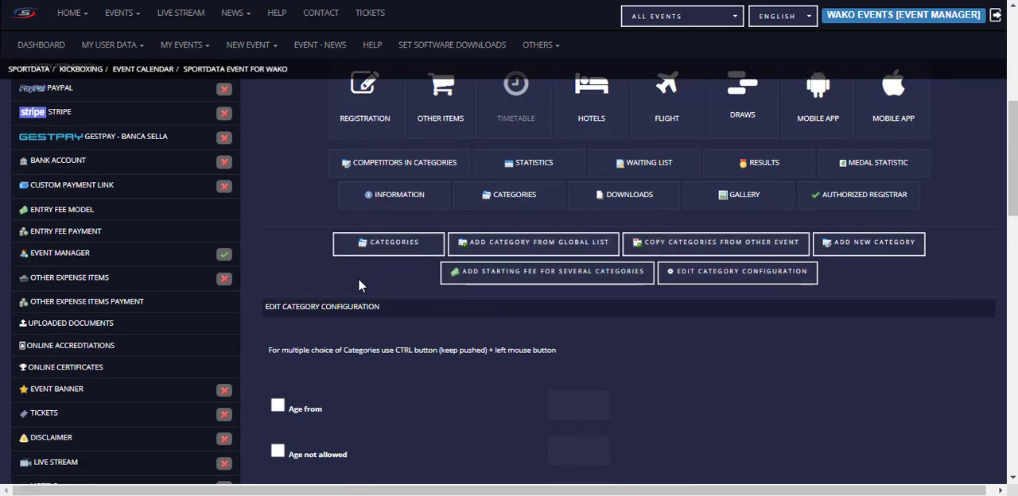
Step: Open the event's competitors in categories overview and examine its entries, clubs and nations
scroll(293, 271, "up", 2)
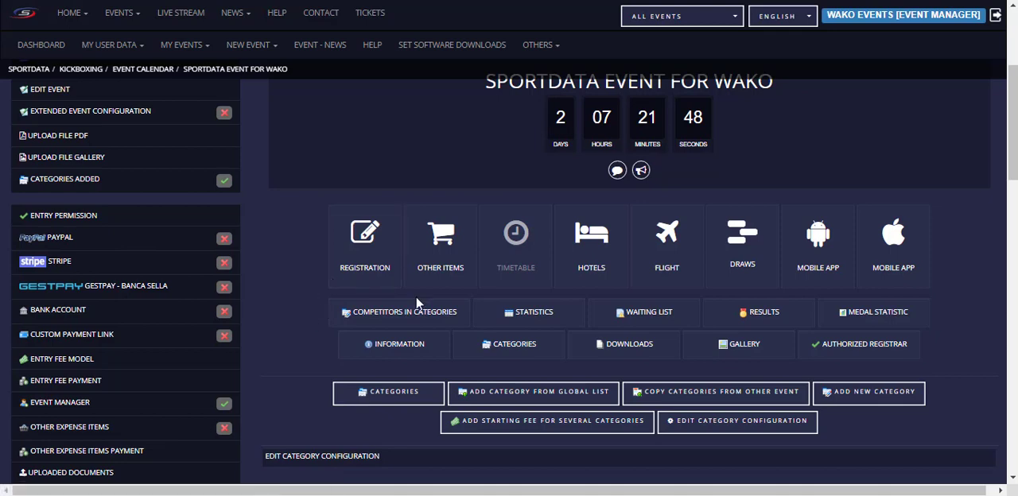
left_click(380, 318)
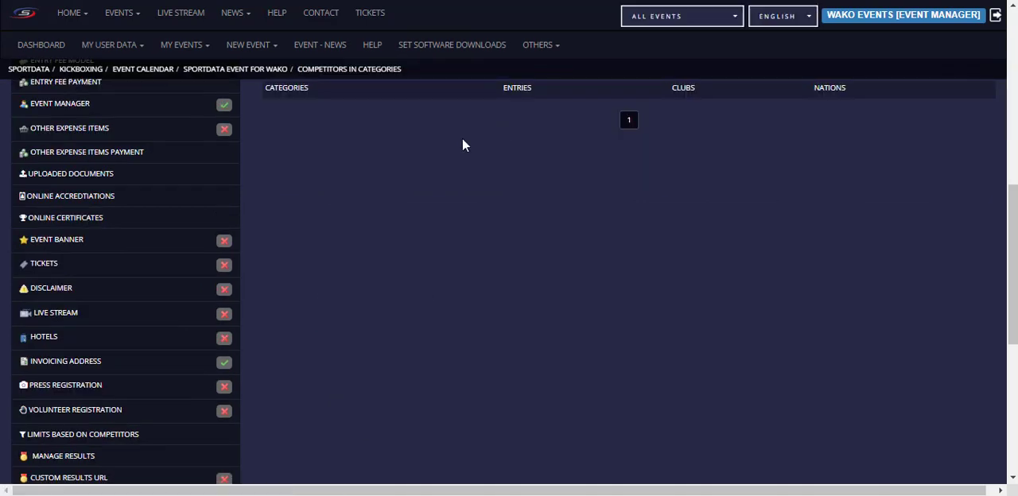
scroll(462, 146, "up", 2)
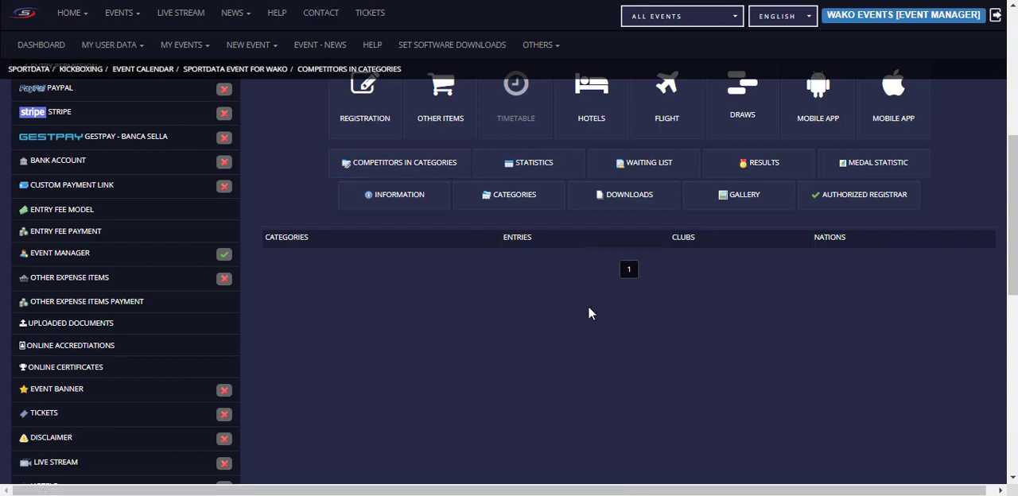
scroll(159, 172, "up", 3)
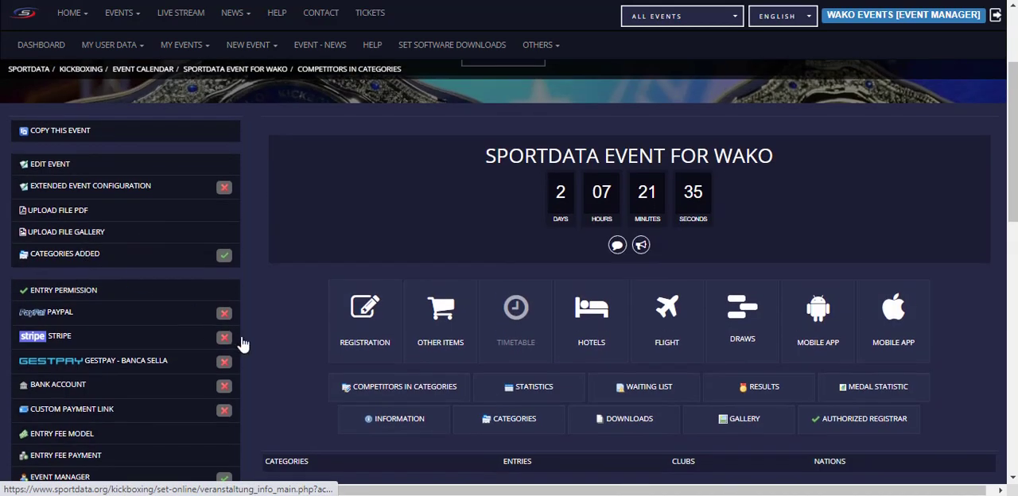
Step: Open the event's PayPal setup, enable payment via PayPal, and look at the account email field
left_click(58, 316)
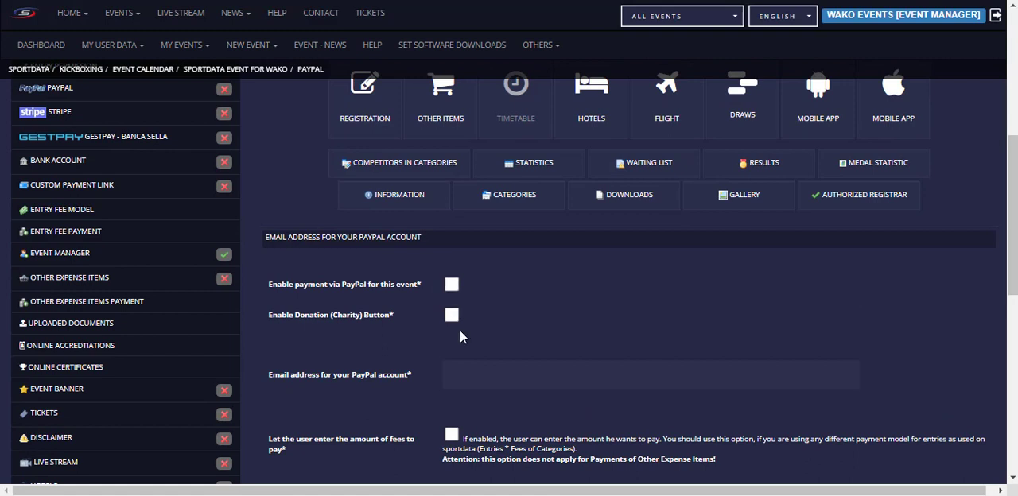
left_click(451, 284)
left_click(481, 368)
left_click(429, 357)
scroll(688, 298, "down", 2)
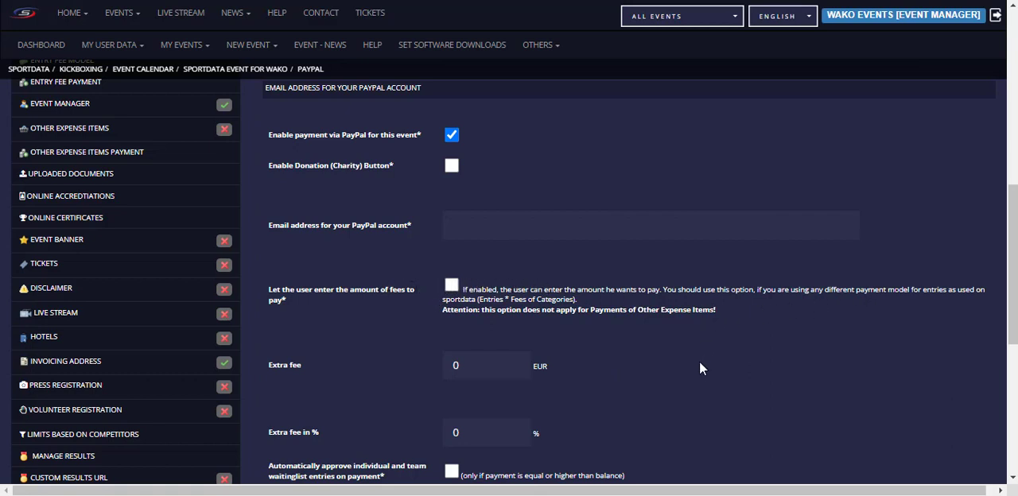
Step: Review the PayPal extra fee options and enable automatic approval of individual and team waiting list entries on payment
scroll(628, 369, "down", 1)
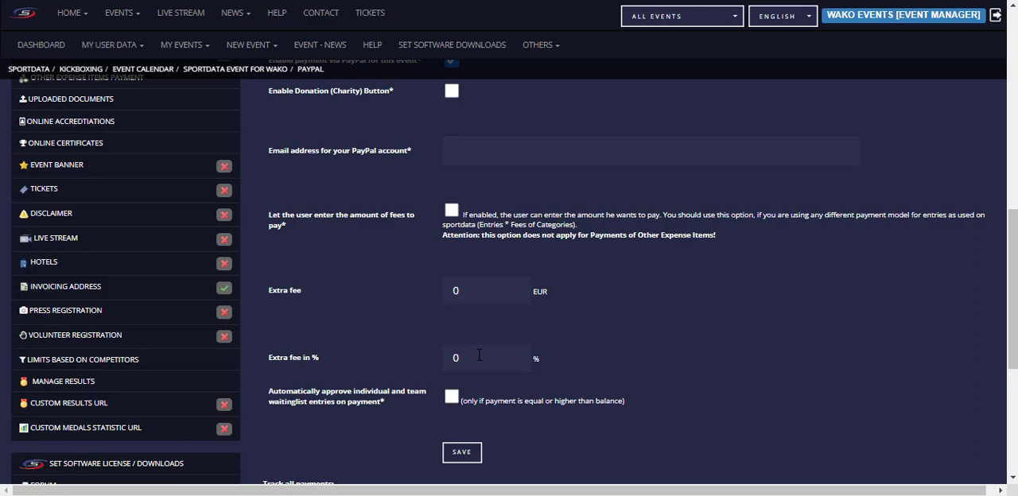
scroll(628, 375, "down", 2)
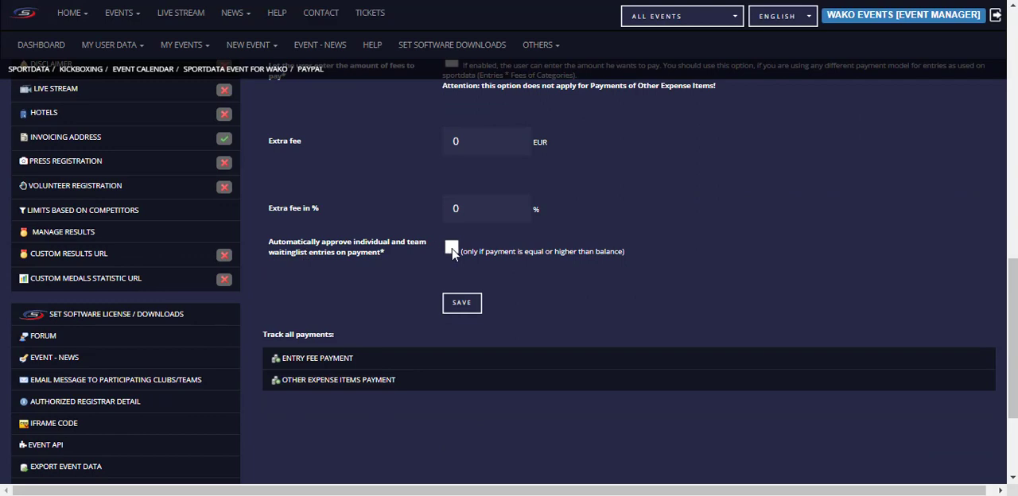
left_click(451, 248)
scroll(714, 231, "up", 3)
scroll(716, 238, "down", 2)
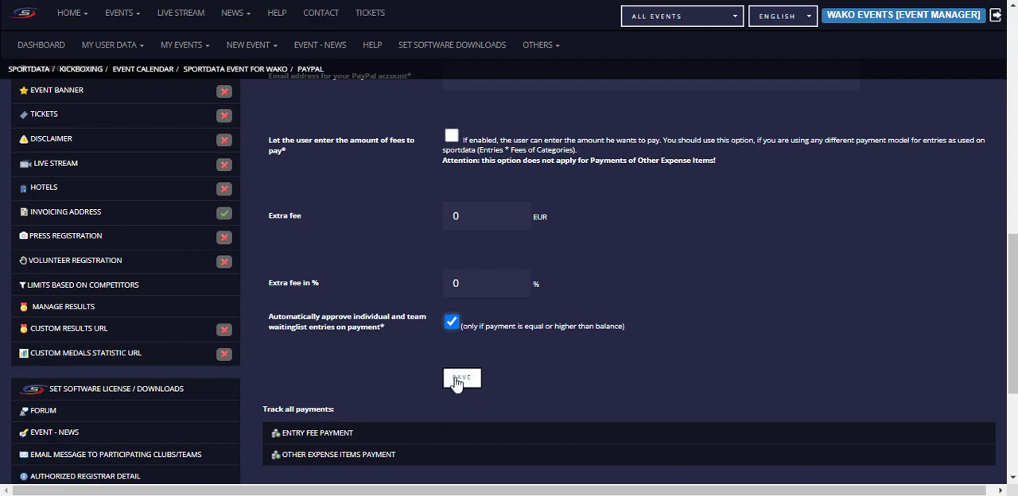
Step: Open the event's Stripe payment setup and review its API key fields and waiting list approval option
scroll(660, 314, "up", 3)
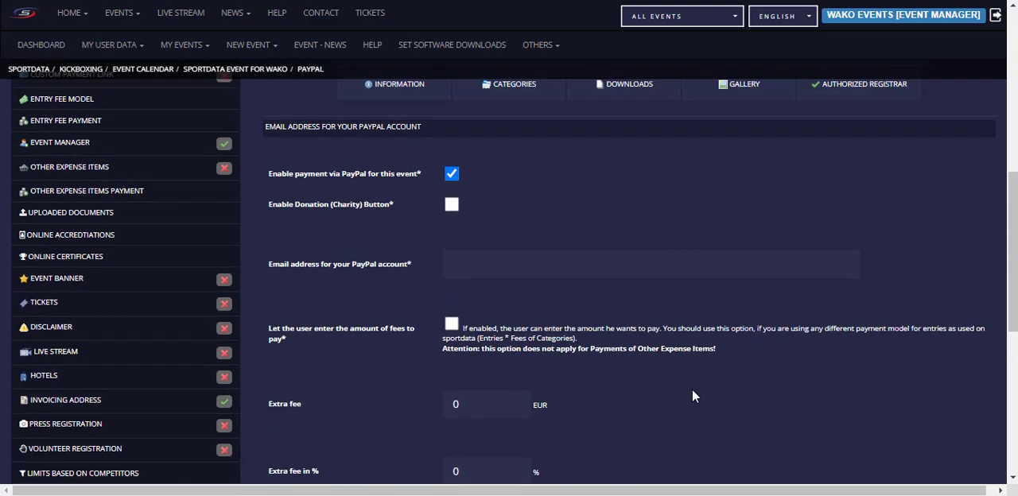
scroll(692, 396, "up", 3)
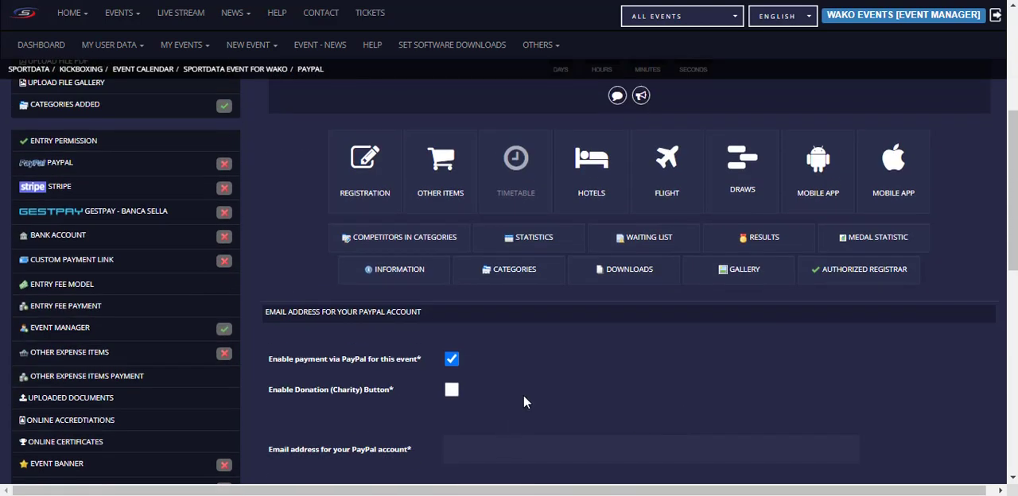
left_click(58, 194)
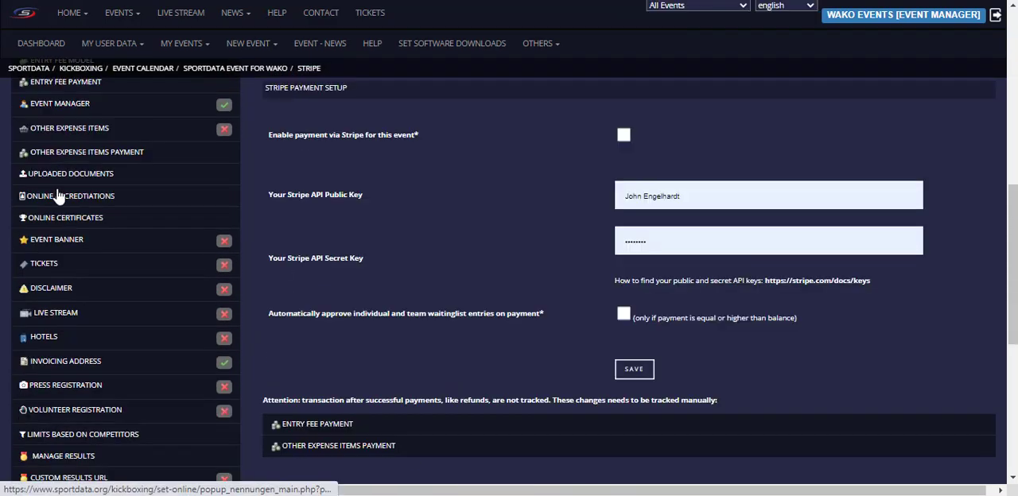
scroll(492, 252, "up", 2)
scroll(488, 264, "down", 1)
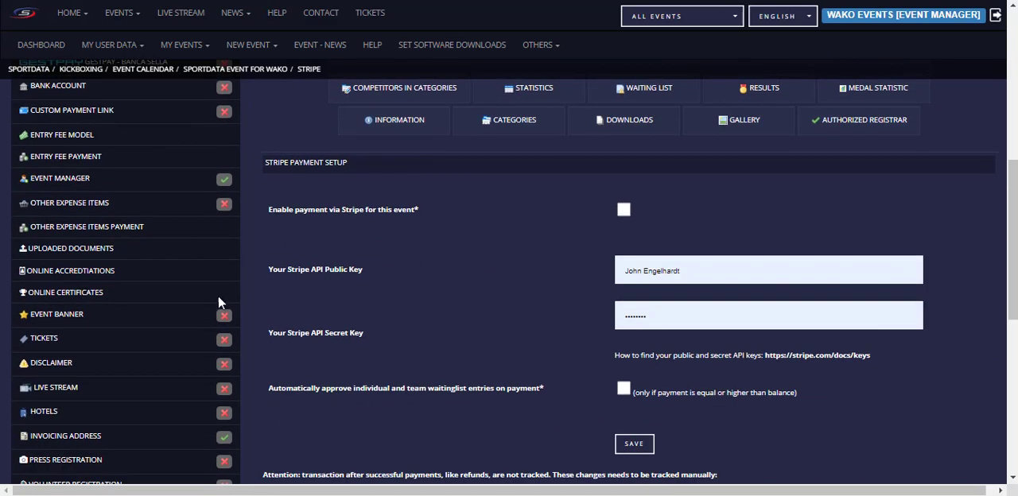
Step: Open the event's bank account settings, enable showing the bank account details, and go to the account text field
scroll(219, 302, "up", 2)
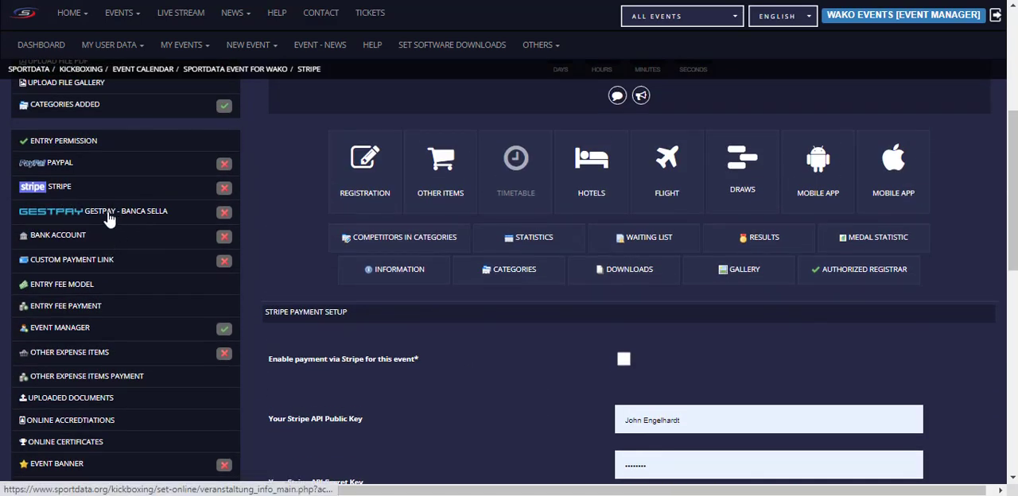
left_click(35, 237)
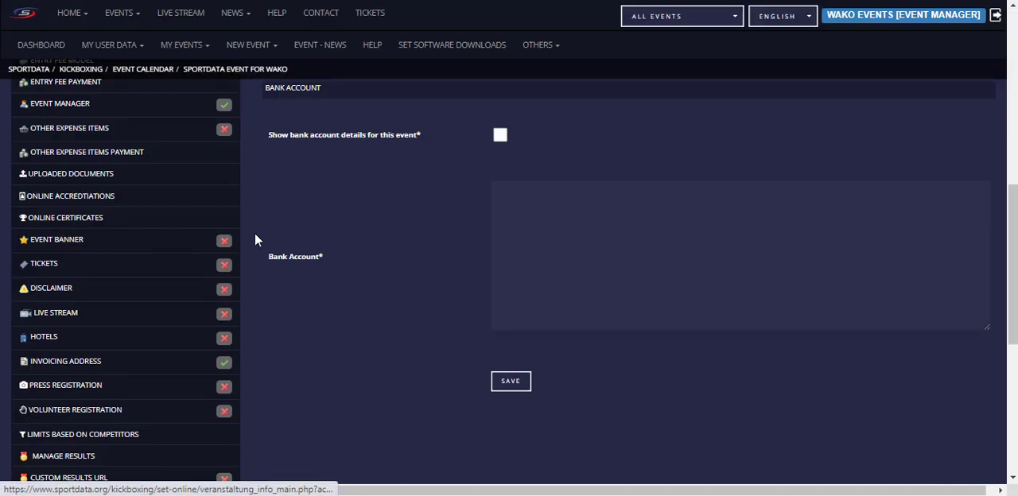
scroll(255, 238, "up", 2)
left_click(499, 284)
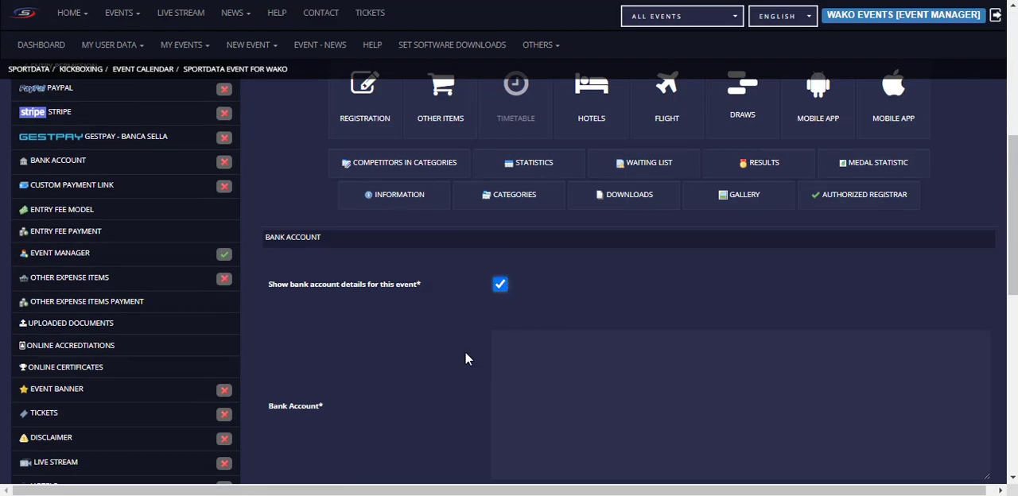
left_click(513, 352)
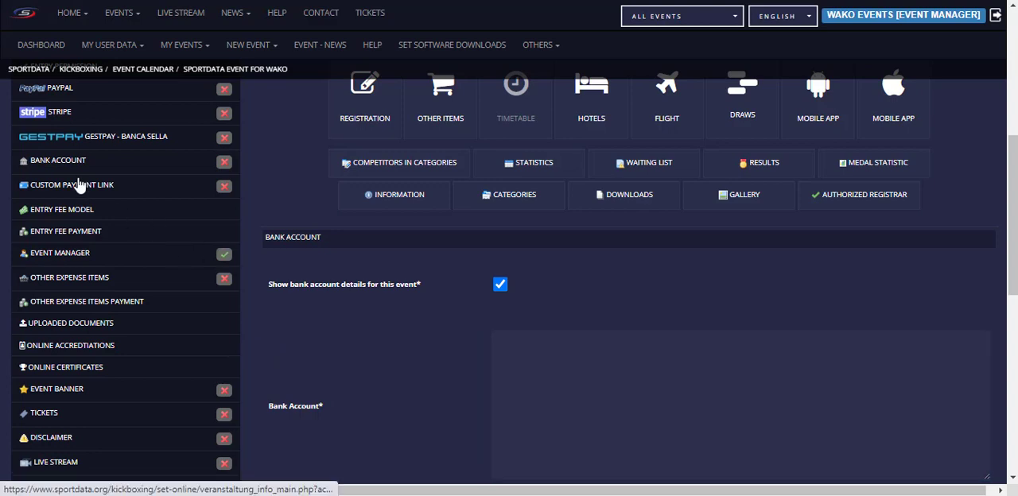
Step: Open the custom payment link settings and read the note about tracking payments manually
left_click(79, 185)
scroll(477, 326, "up", 1)
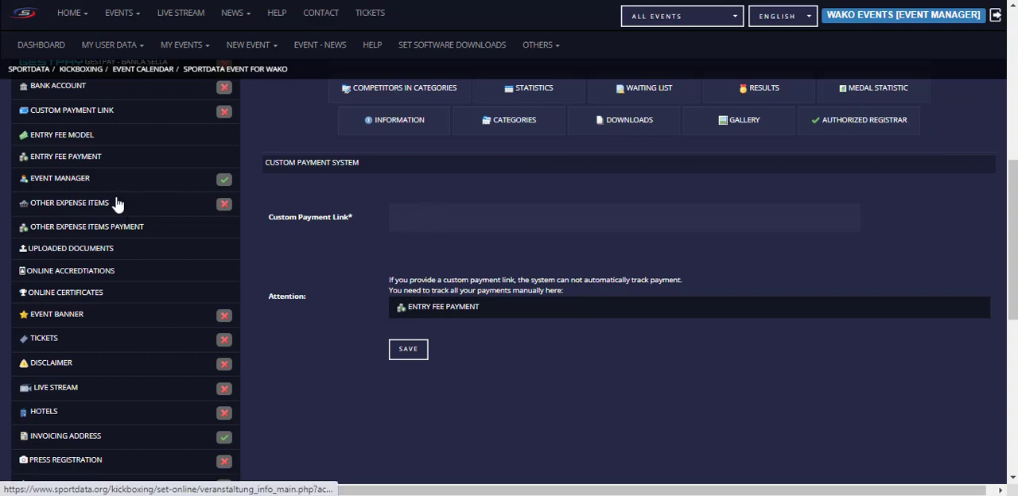
scroll(108, 191, "up", 1)
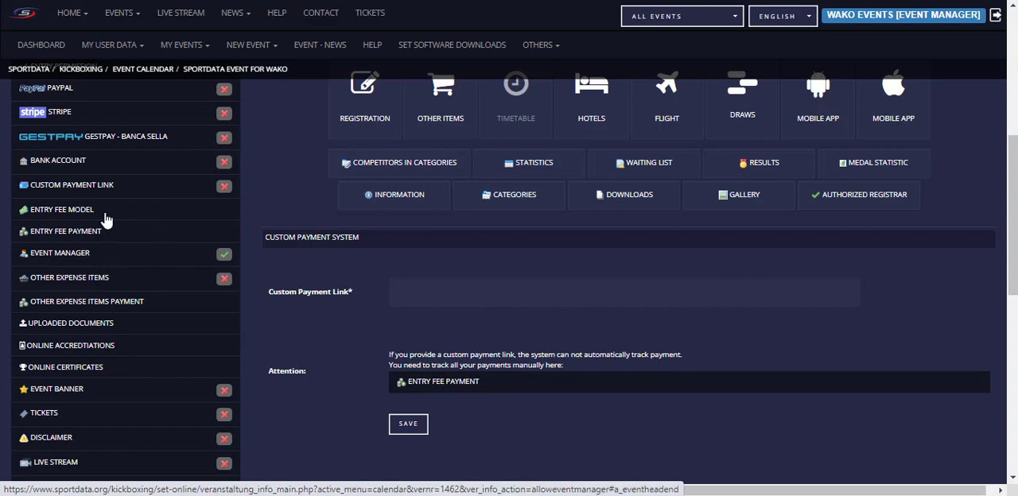
Step: Open the event's entry fee model and review the fees for coaches, referees, officials and clubs and the optional discount settings
scroll(115, 208, "up", 2)
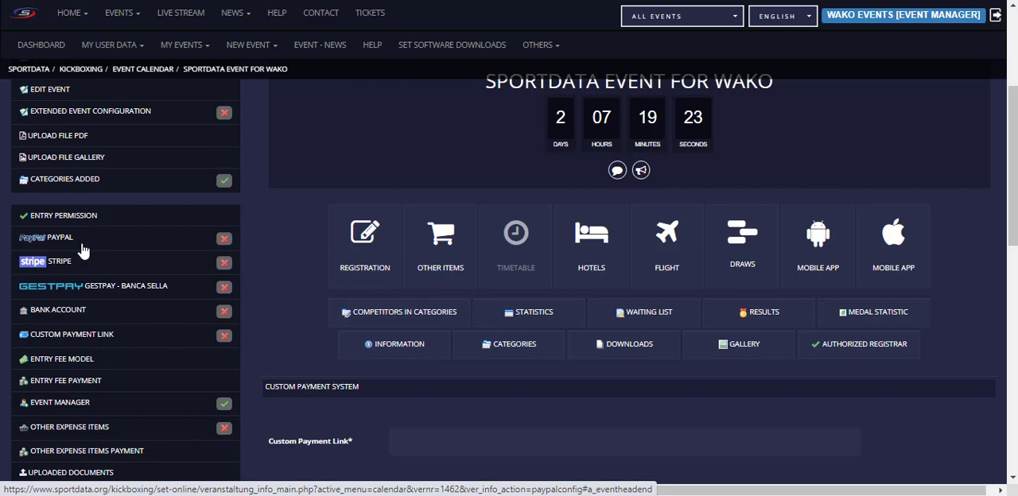
scroll(107, 278, "down", 2)
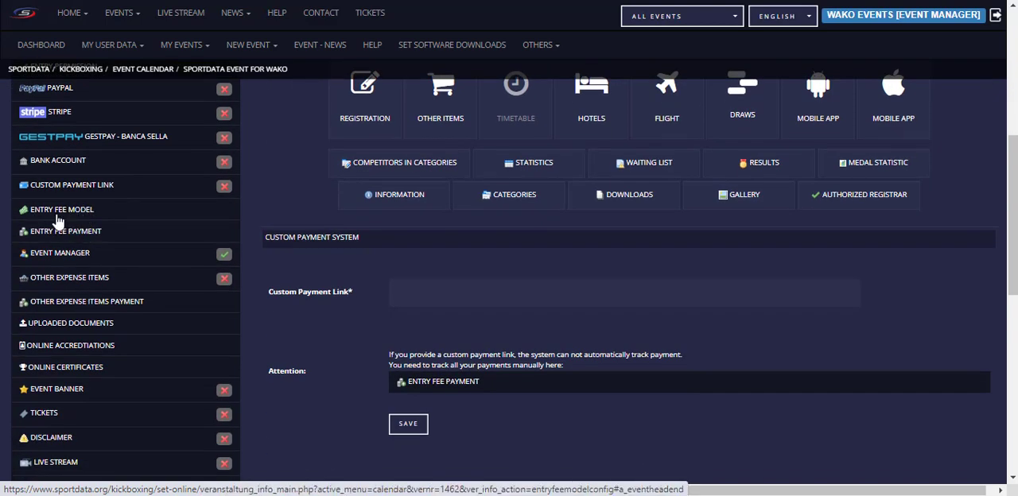
left_click(65, 213)
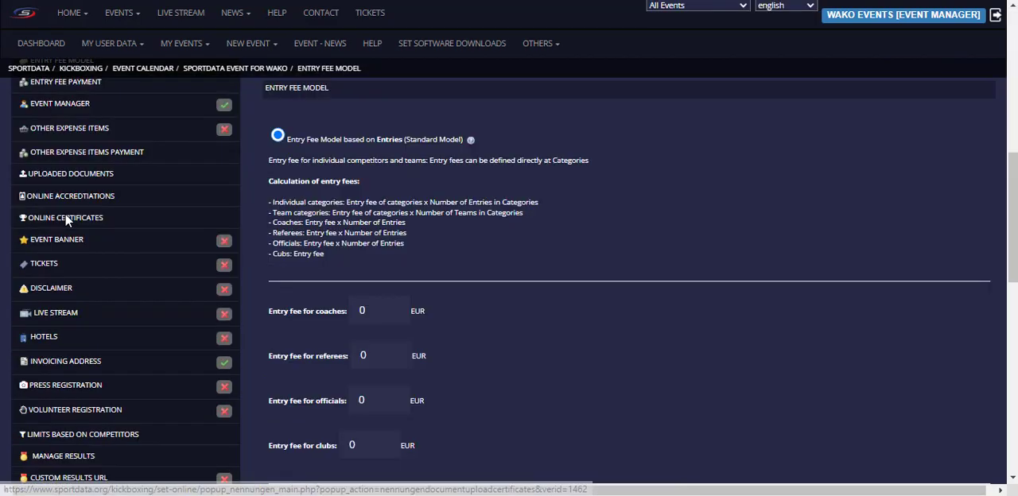
scroll(547, 246, "down", 2)
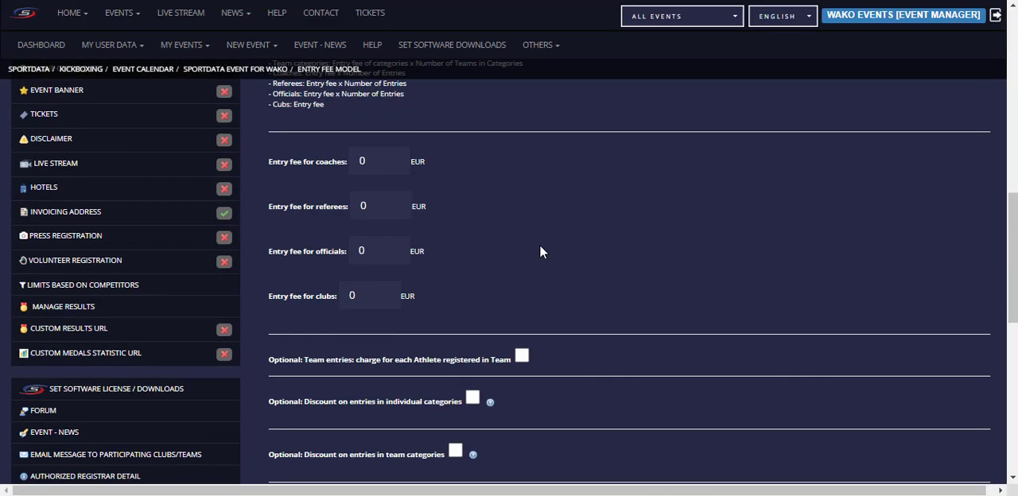
scroll(557, 226, "down", 1)
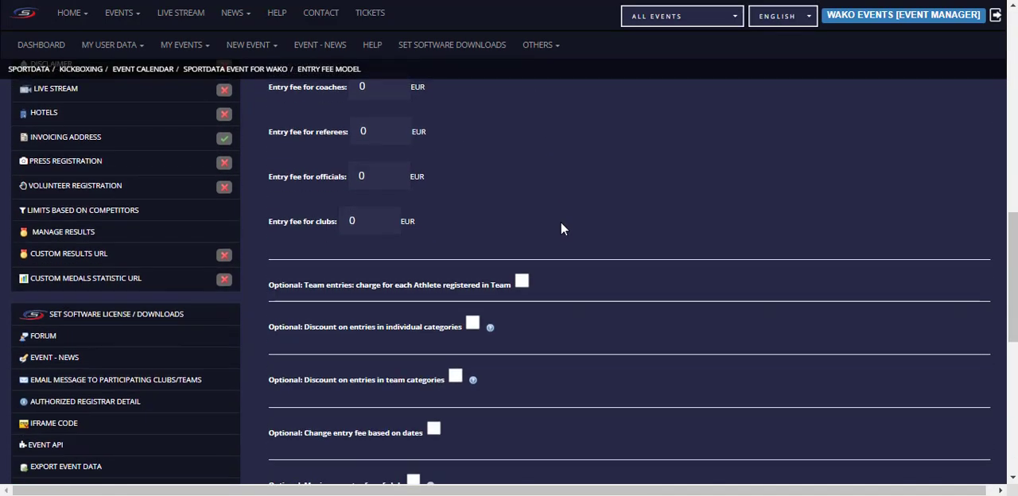
Step: Try the discount on entries in individual categories for more than 1 entry per competitor, and switch the option off again
left_click(471, 324)
scroll(477, 322, "down", 1)
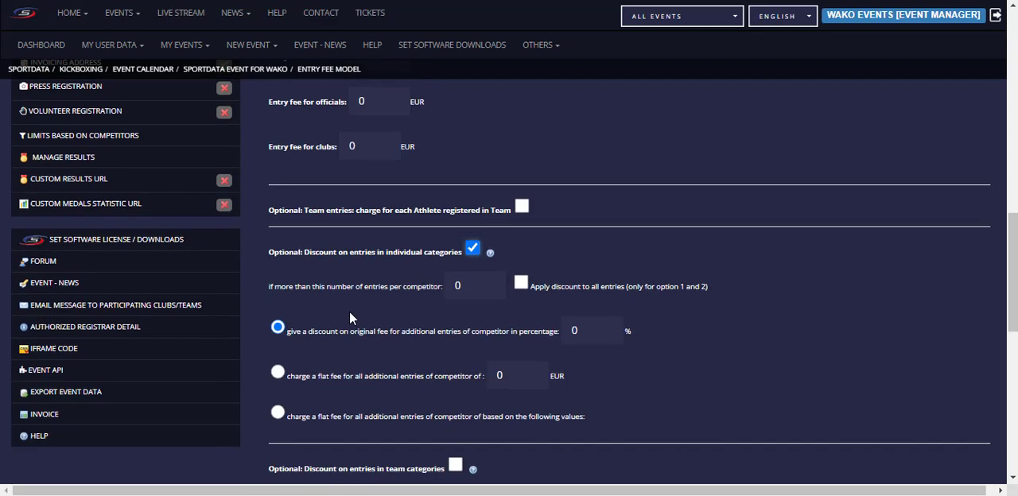
left_click(471, 288)
key("BackSpace")
type("1")
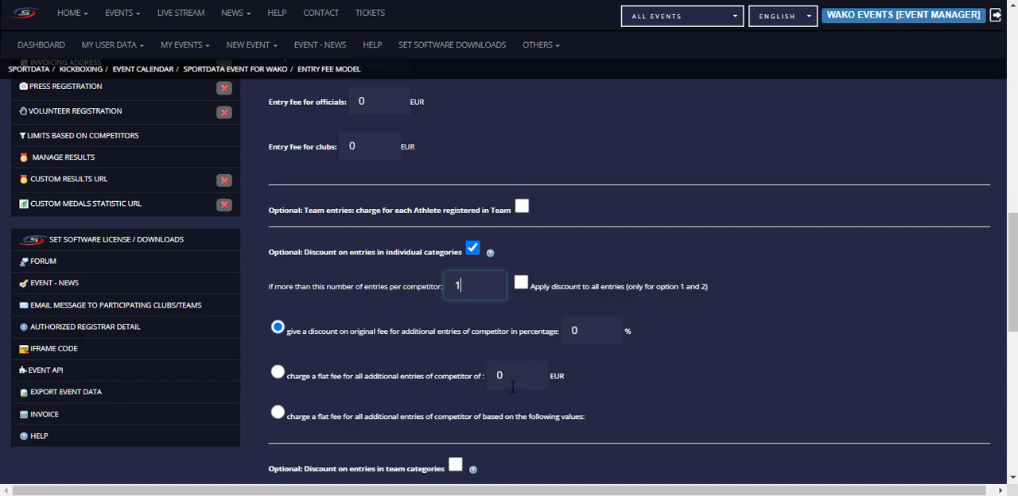
scroll(520, 381, "down", 2)
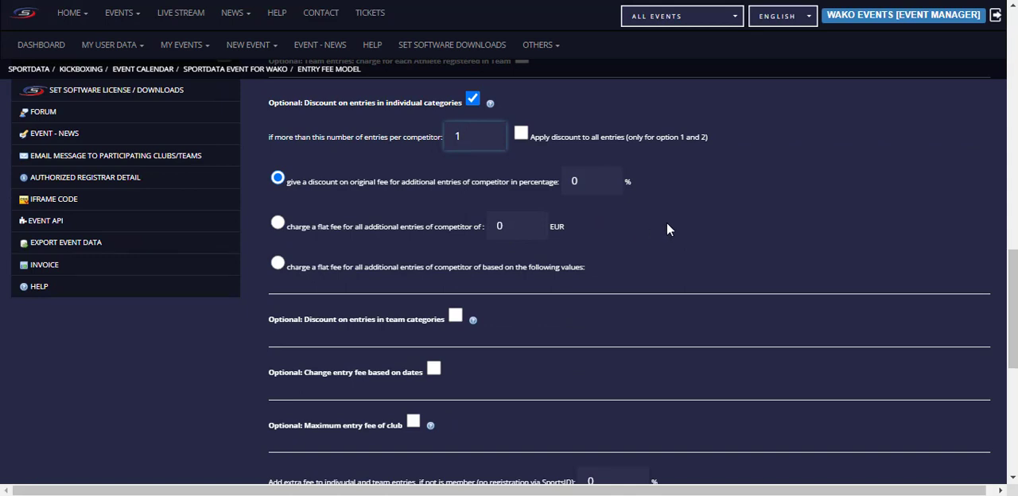
left_click(472, 97)
scroll(488, 216, "up", 10)
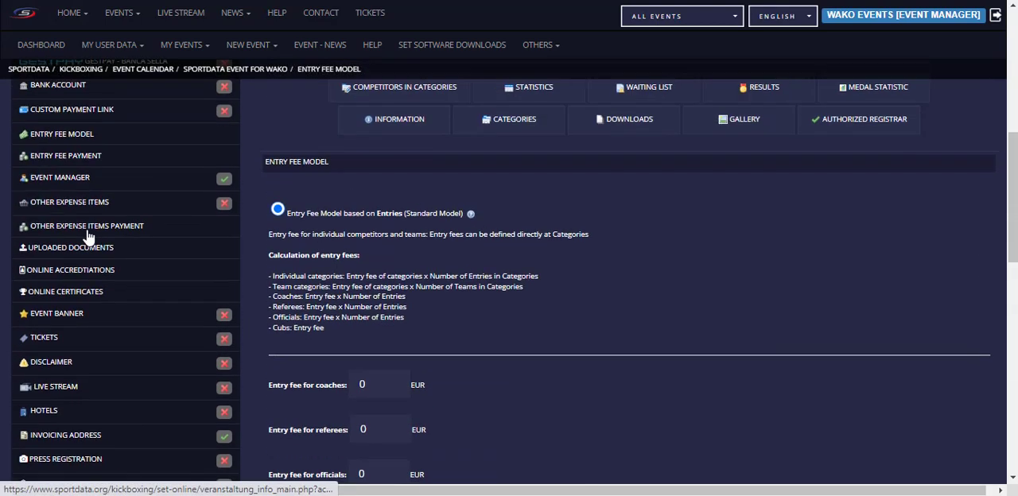
Step: Open the entry fee payment overview and set the discount in the club row to 100 EUR
scroll(80, 247, "up", 1)
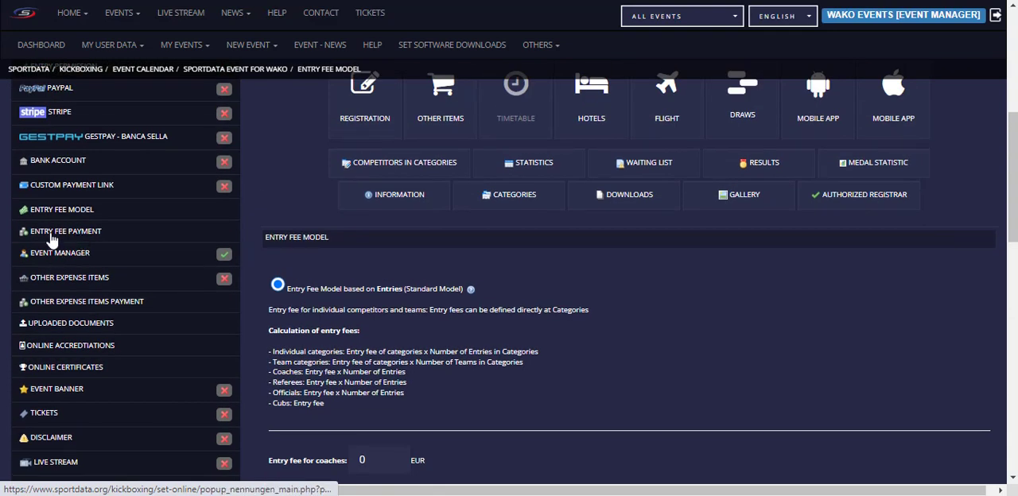
left_click(51, 238)
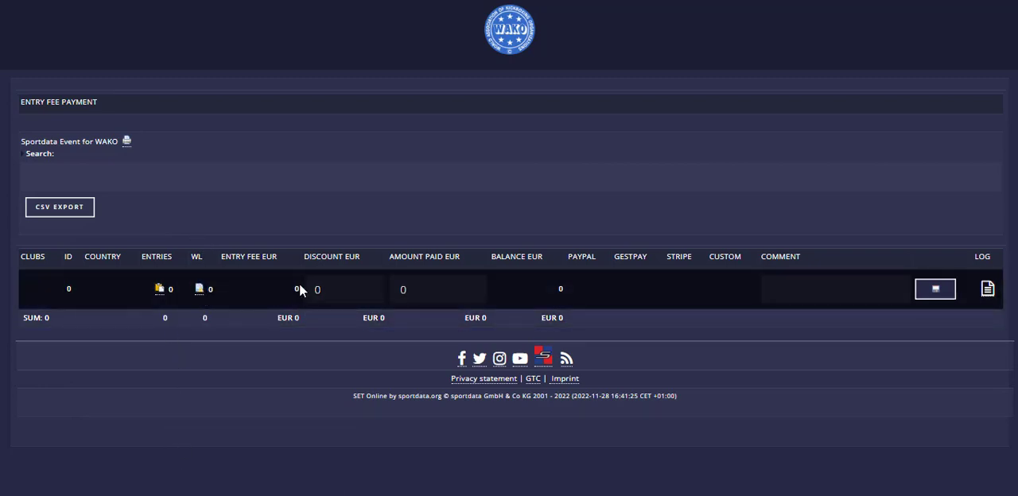
left_click(343, 290)
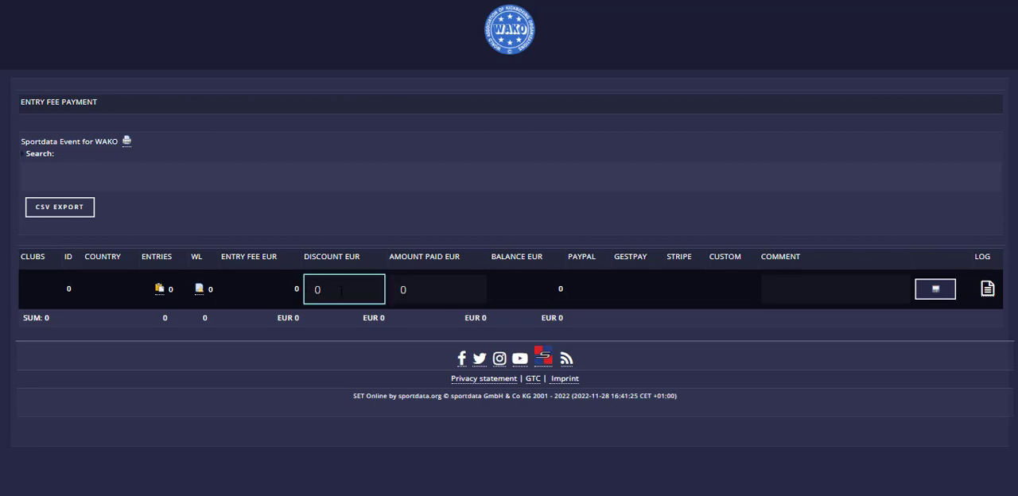
key("BackSpace")
type("110")
key("BackSpace")
key("BackSpace")
type("00")
Step: Enter "Bankaccount" as the payment comment in the club row
left_click(890, 293)
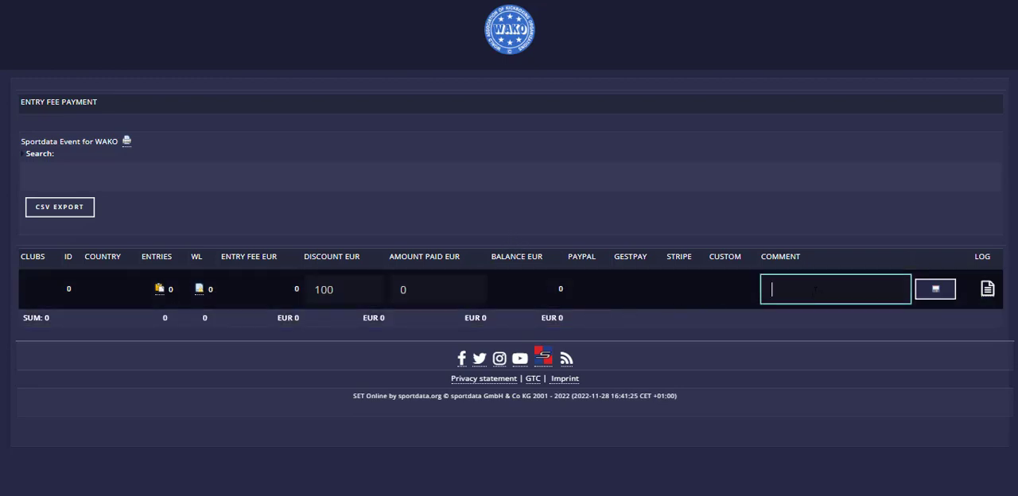
type("Bankaccount")
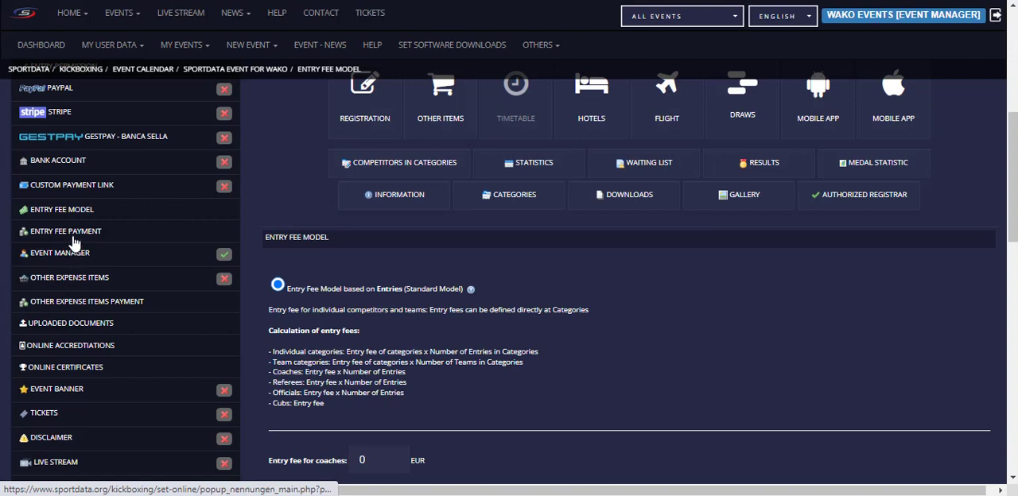
Step: Open the event manager permissions, look over the assigned and available managers, and return to the entry fee model
scroll(63, 207, "down", 1)
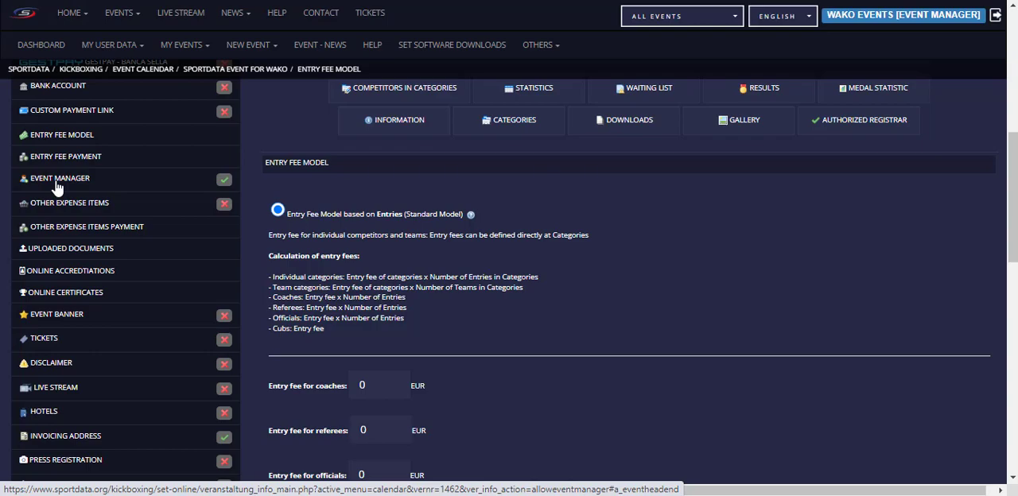
left_click(57, 180)
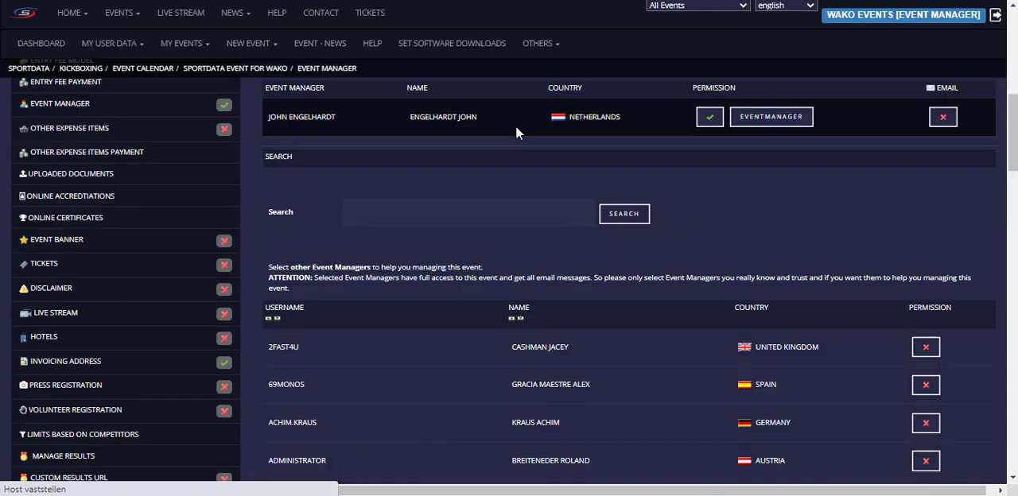
scroll(500, 199, "down", 10)
scroll(500, 205, "up", 15)
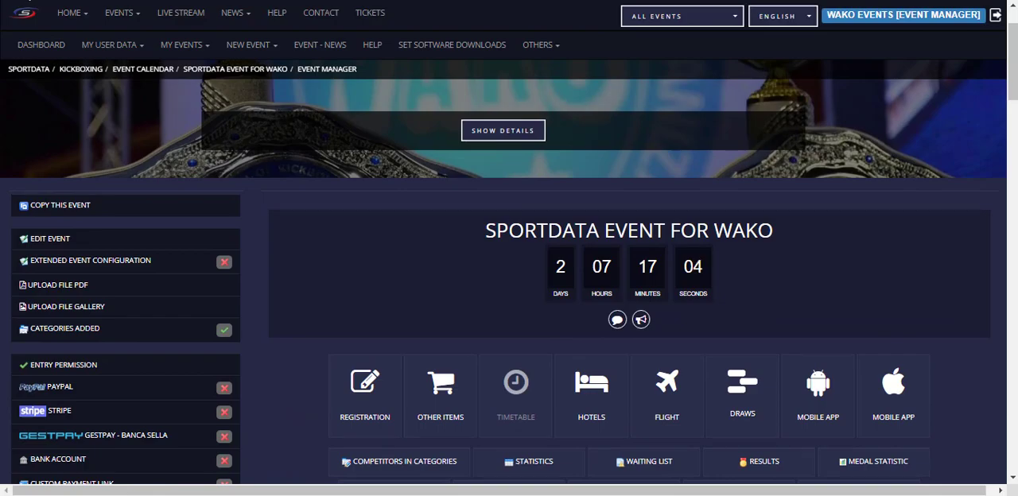
left_click(26, 0)
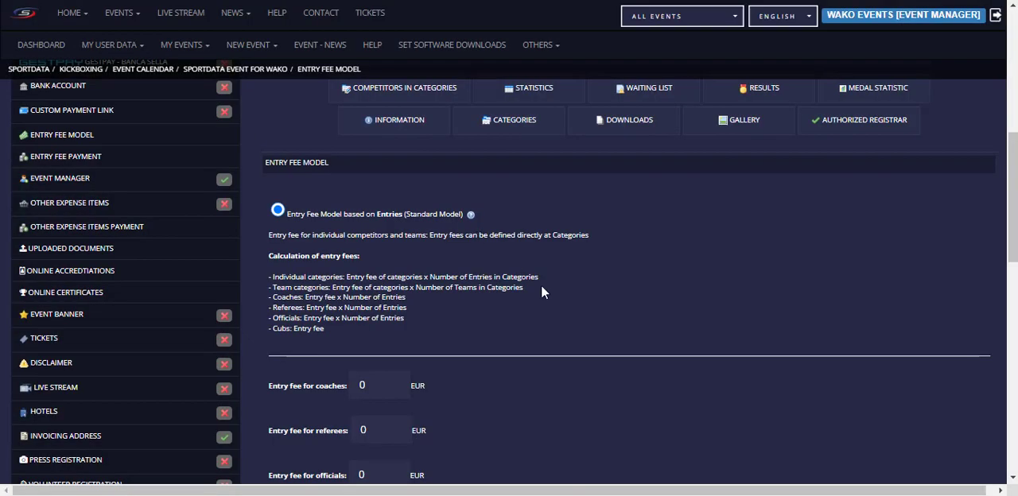
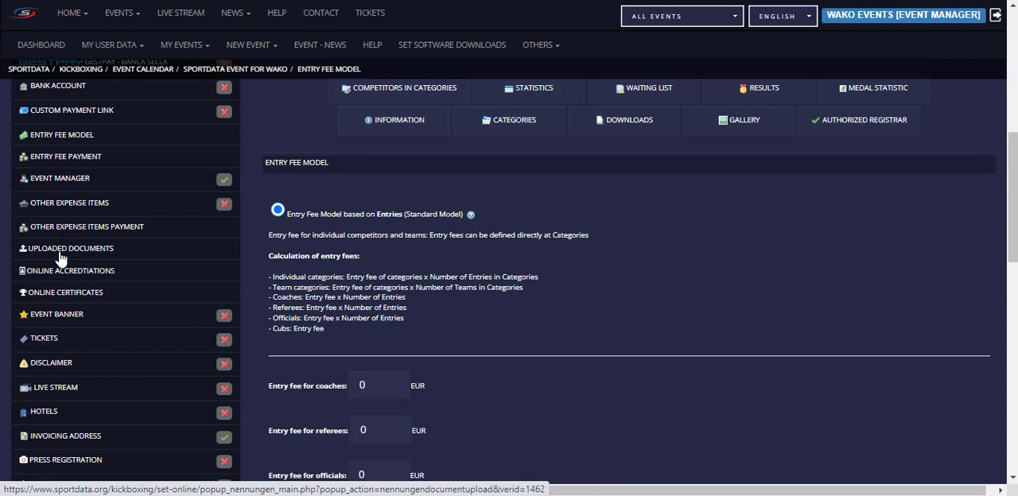
Step: Open the event banner settings of the WAKO event
scroll(92, 255, "down", 1)
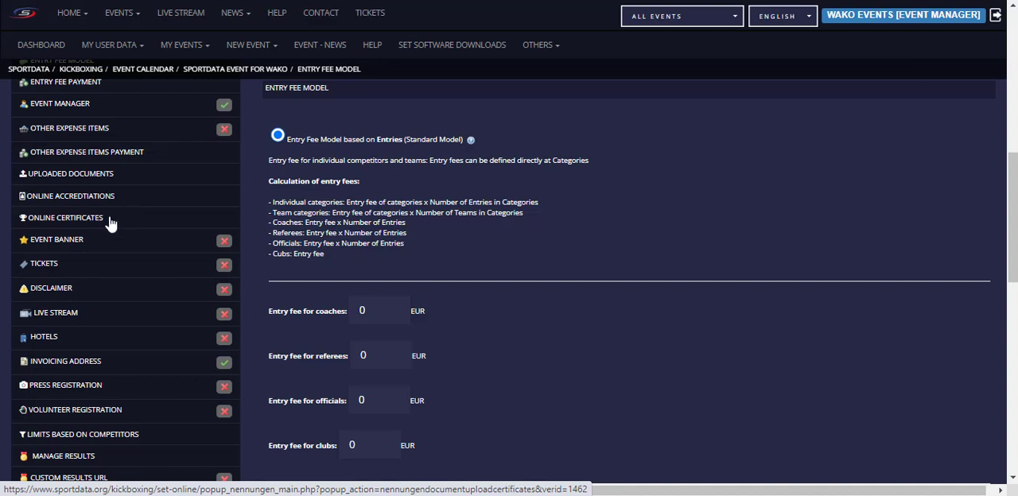
left_click(47, 248)
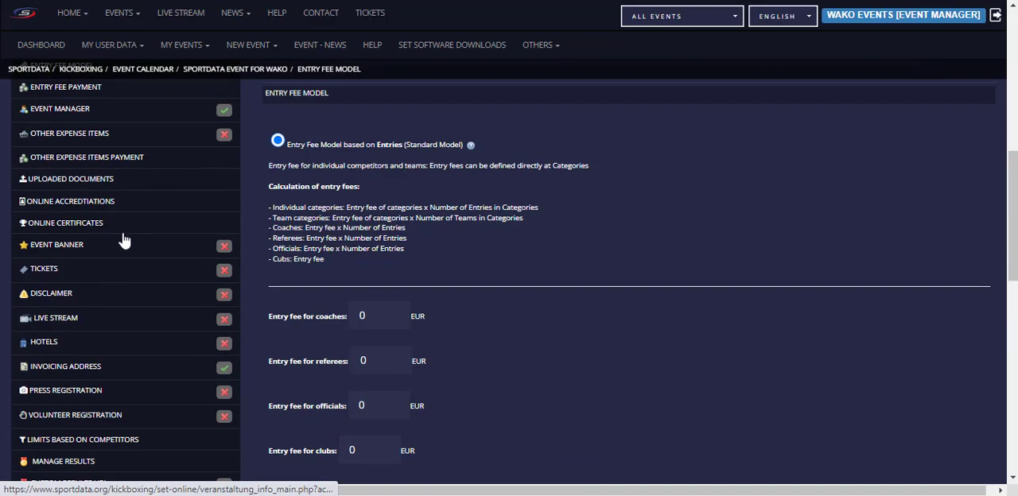
scroll(112, 254, "up", 2)
scroll(77, 272, "down", 3)
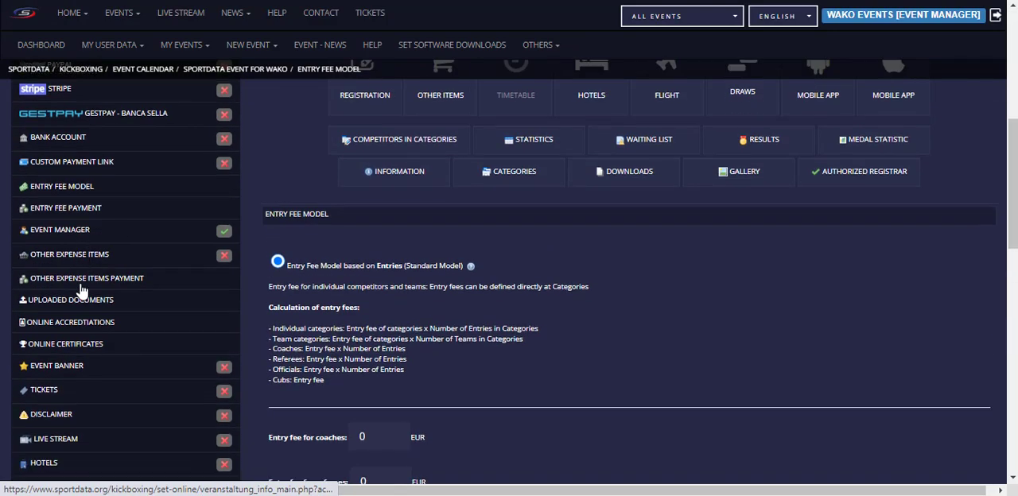
left_click(62, 253)
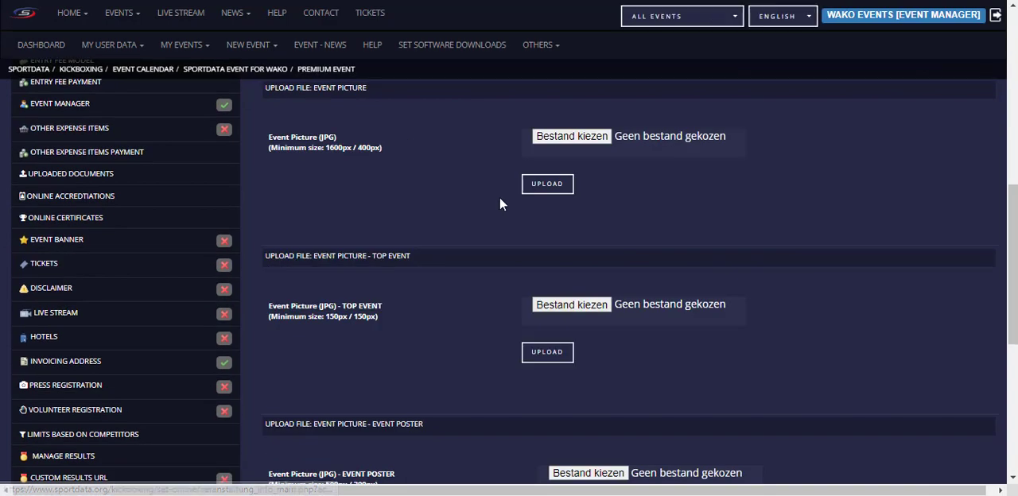
Step: Examine the upload sections for the event picture, top event picture and event poster, and compare them with the event page header
scroll(501, 201, "up", 1)
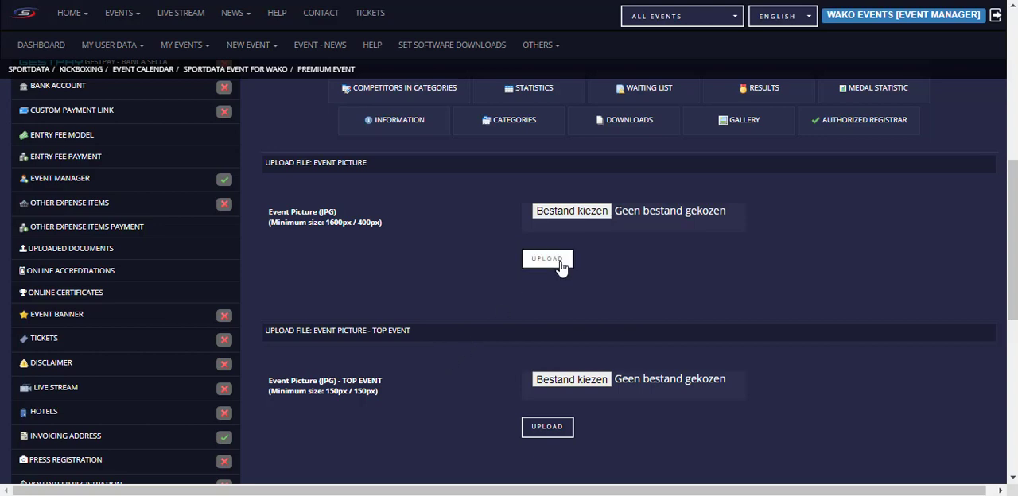
scroll(422, 354, "down", 2)
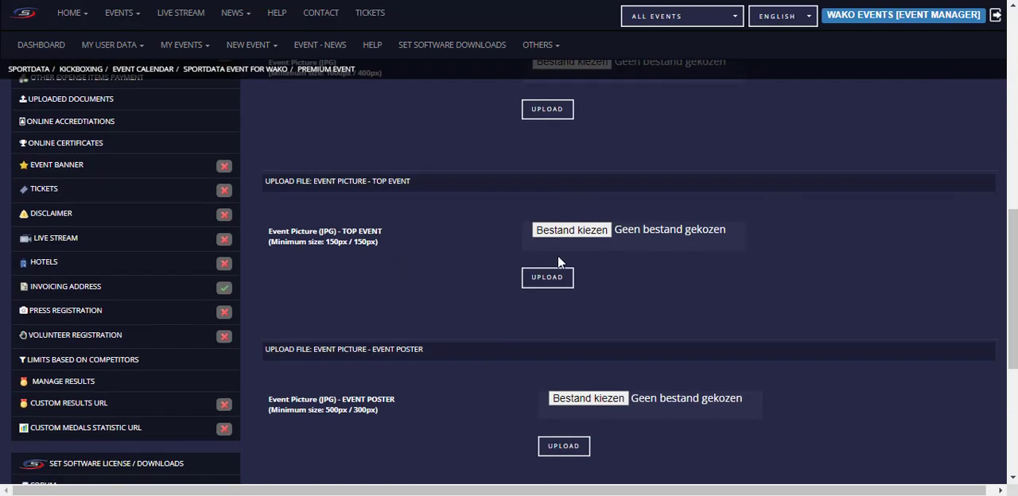
scroll(585, 223, "up", 8)
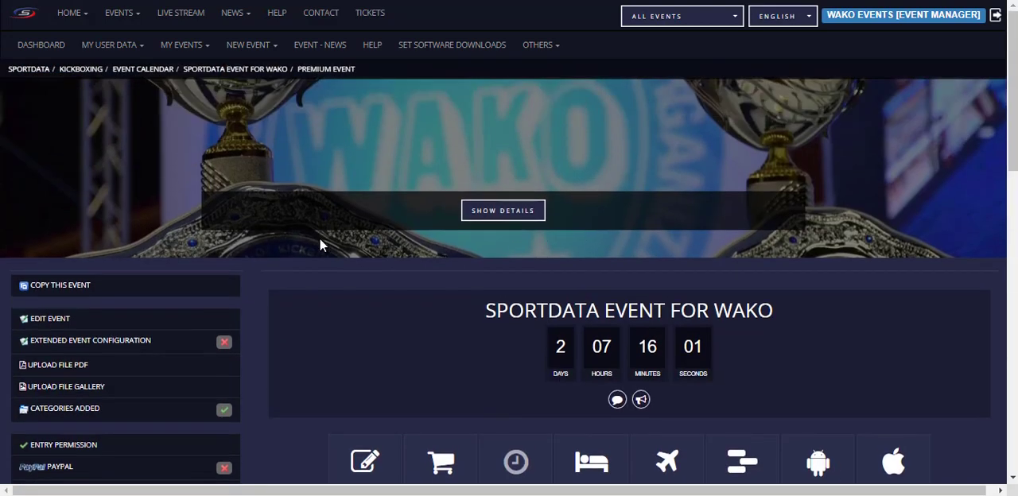
scroll(236, 240, "down", 6)
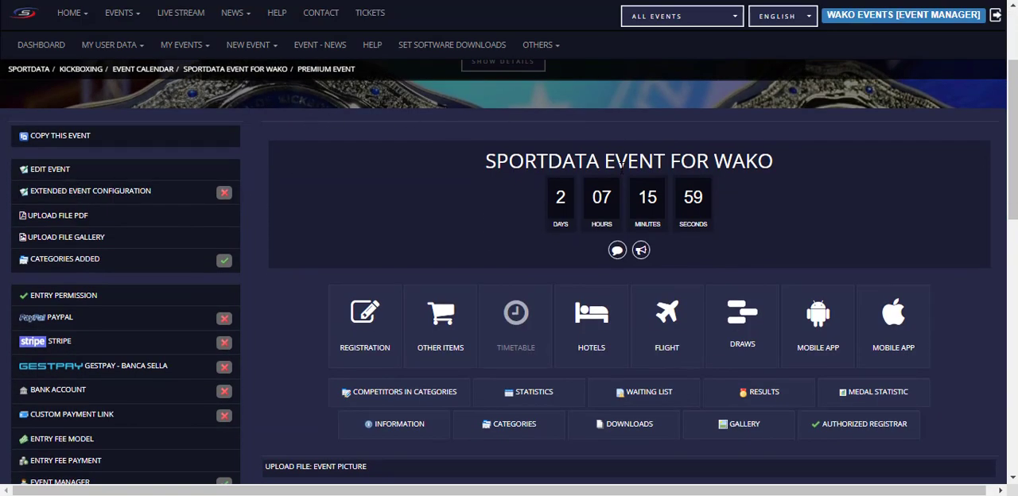
scroll(634, 287, "down", 1)
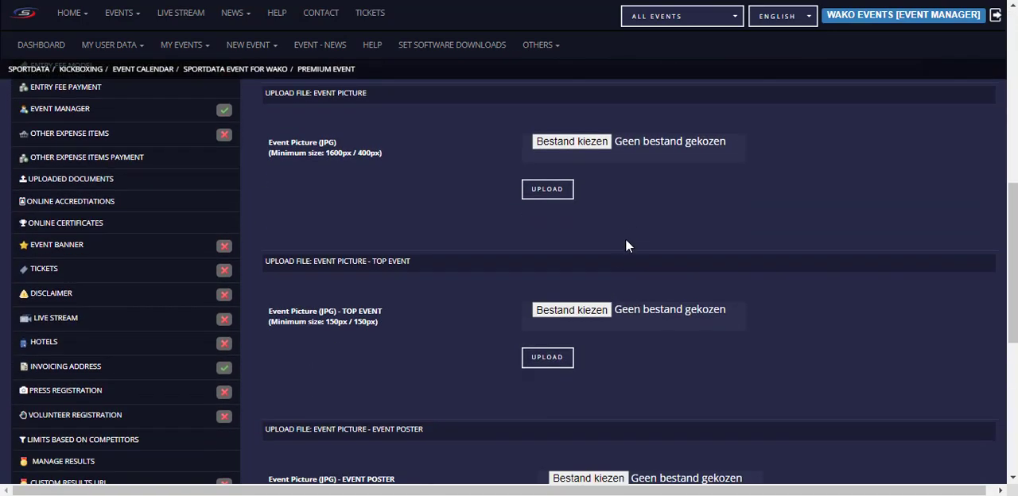
scroll(501, 288, "down", 2)
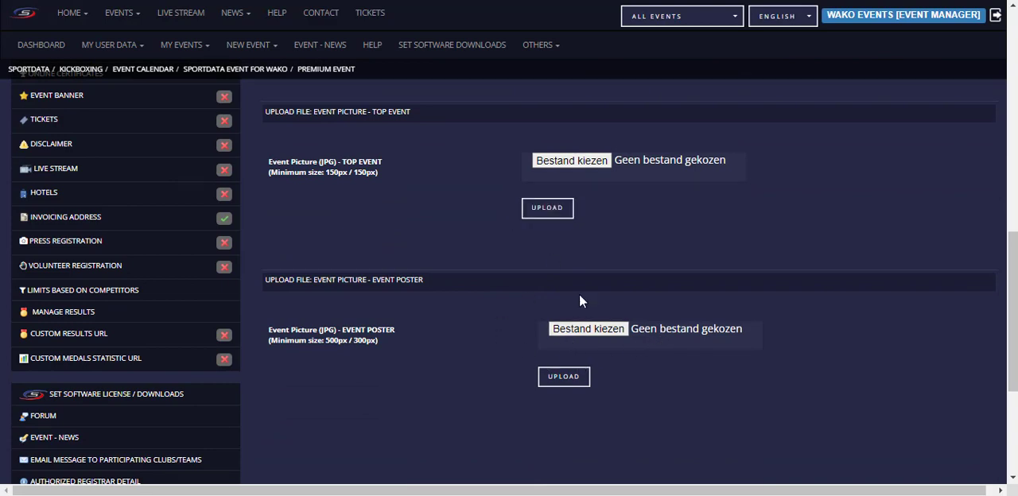
scroll(557, 294, "up", 5)
mouse_move(582, 230)
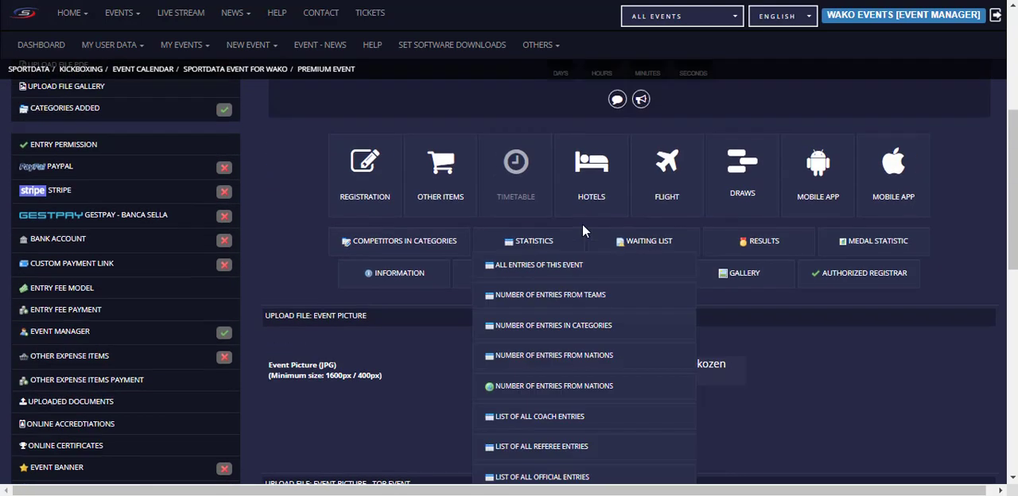
scroll(582, 230, "down", 3)
scroll(477, 260, "up", 1)
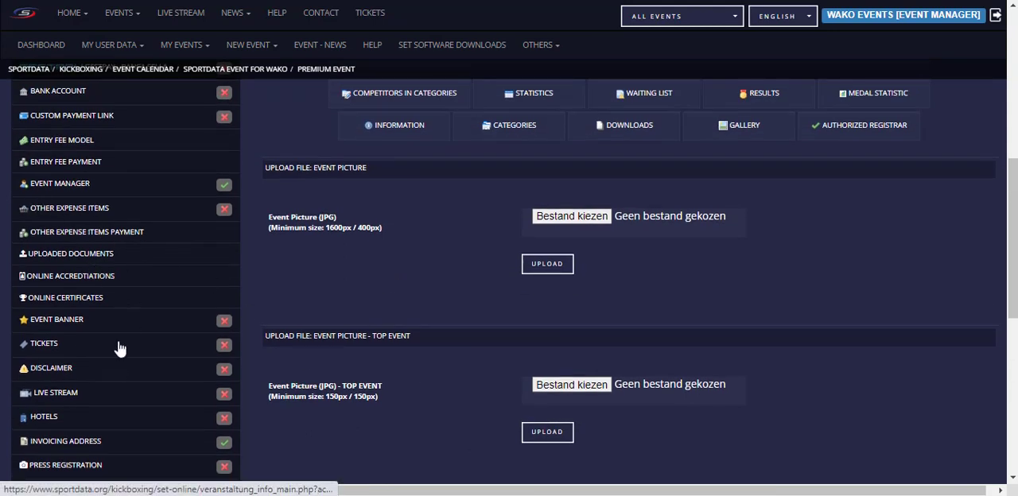
Step: Try enabling the disclaimer for this event, look over its text editor, and switch the option off again
scroll(119, 347, "down", 2)
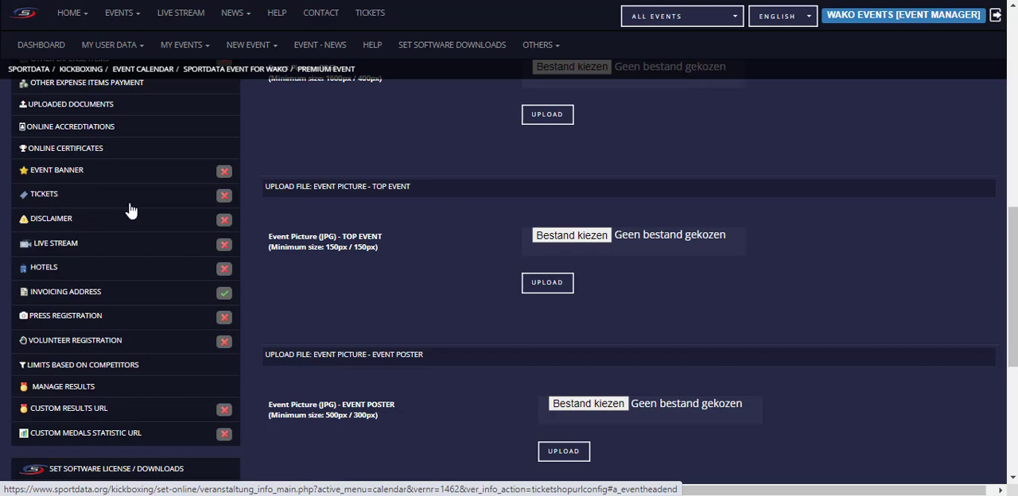
left_click(56, 227)
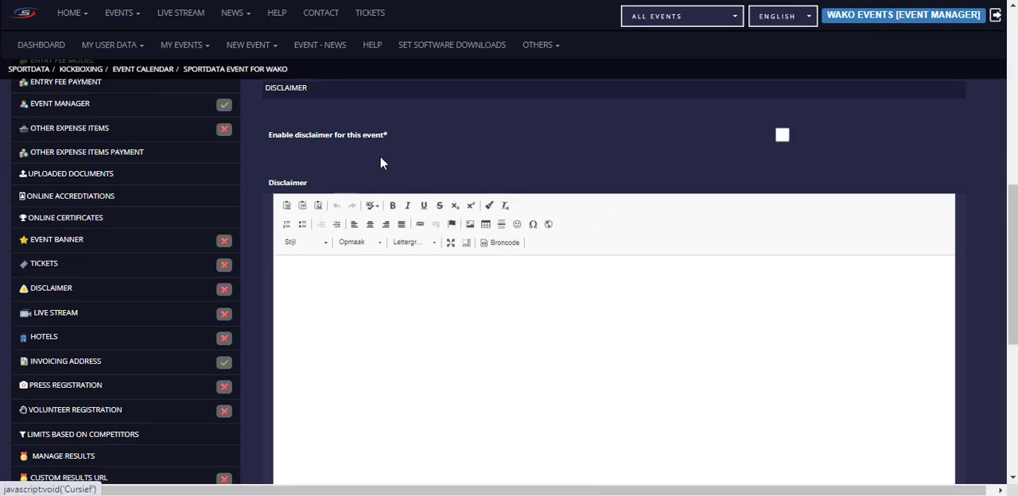
left_click(782, 135)
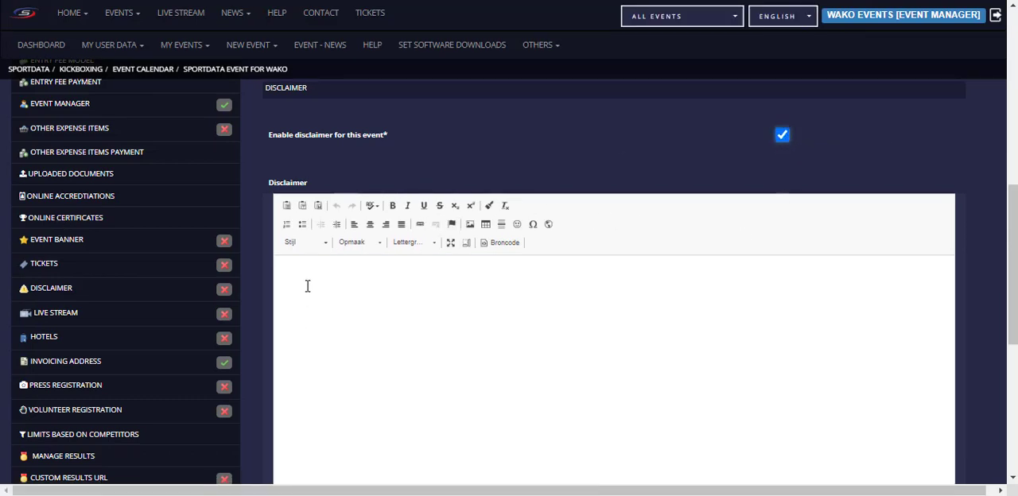
left_click(307, 287)
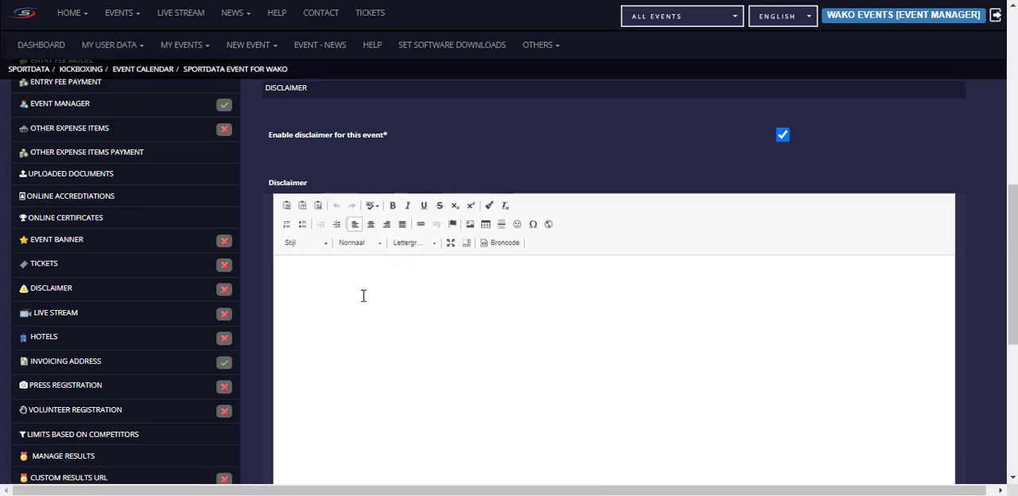
scroll(381, 311, "down", 5)
scroll(430, 307, "up", 4)
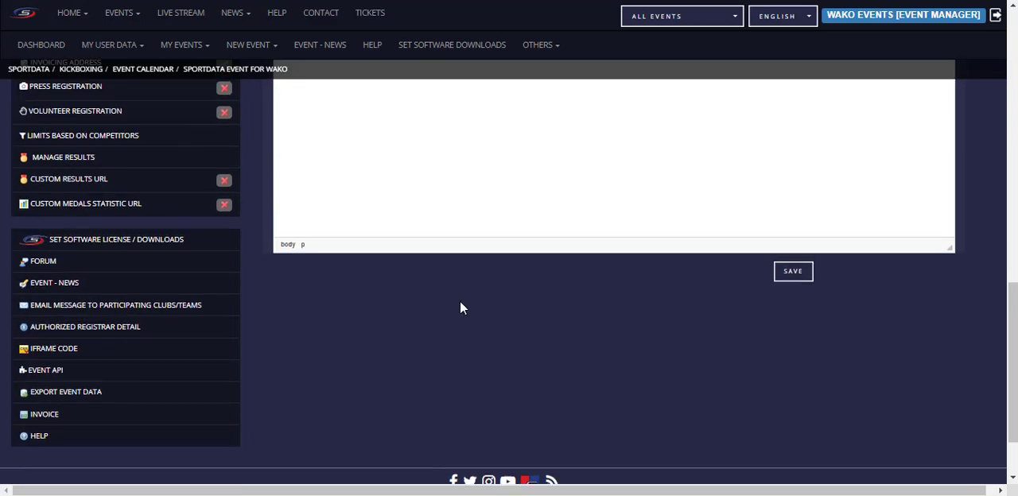
scroll(465, 296, "up", 2)
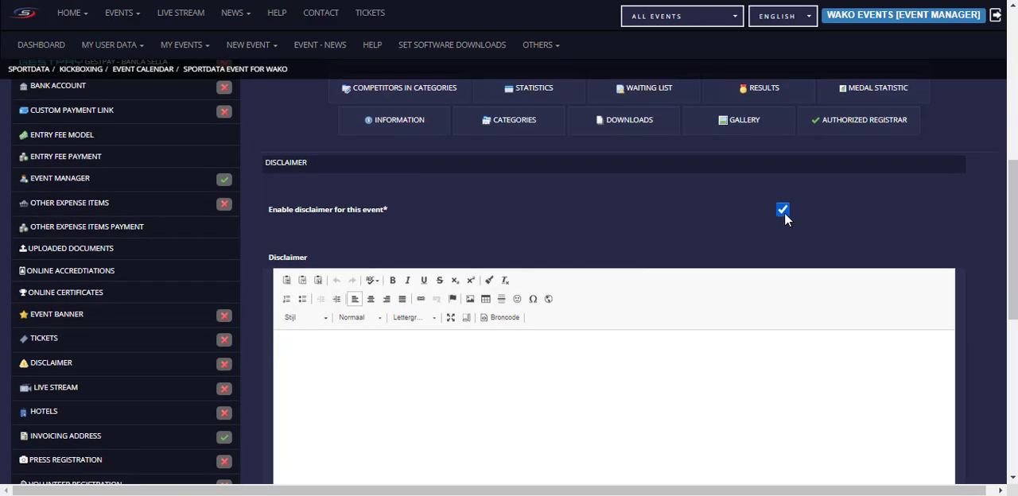
left_click(784, 209)
Step: Open the live stream settings to view the stream name and URL fields
scroll(116, 290, "down", 2)
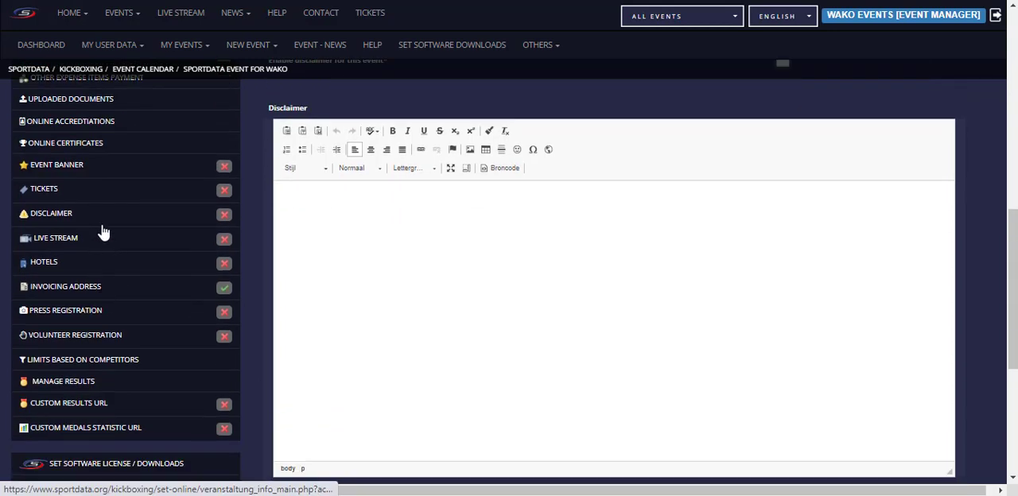
left_click(63, 240)
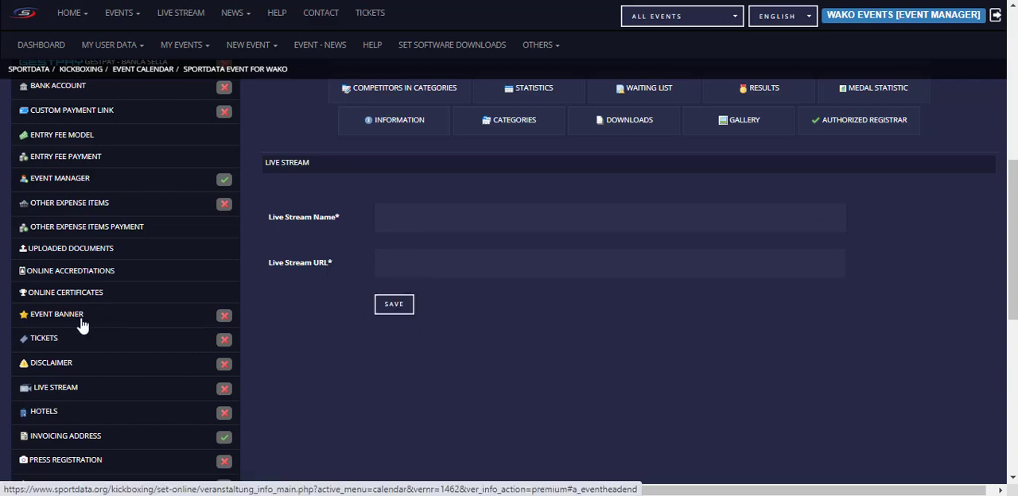
Step: Enable simple press registration for the event, save it, and check its entry on the event page
scroll(96, 315, "down", 2)
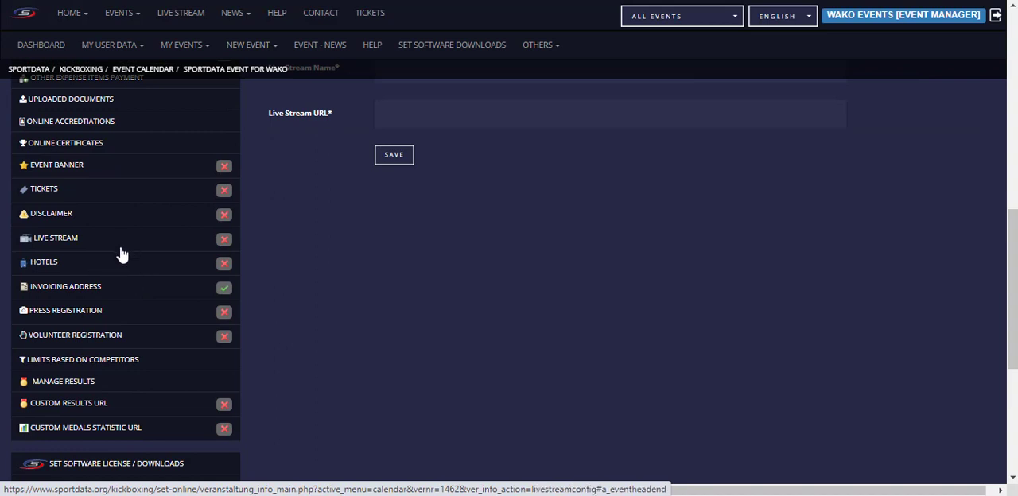
left_click(58, 319)
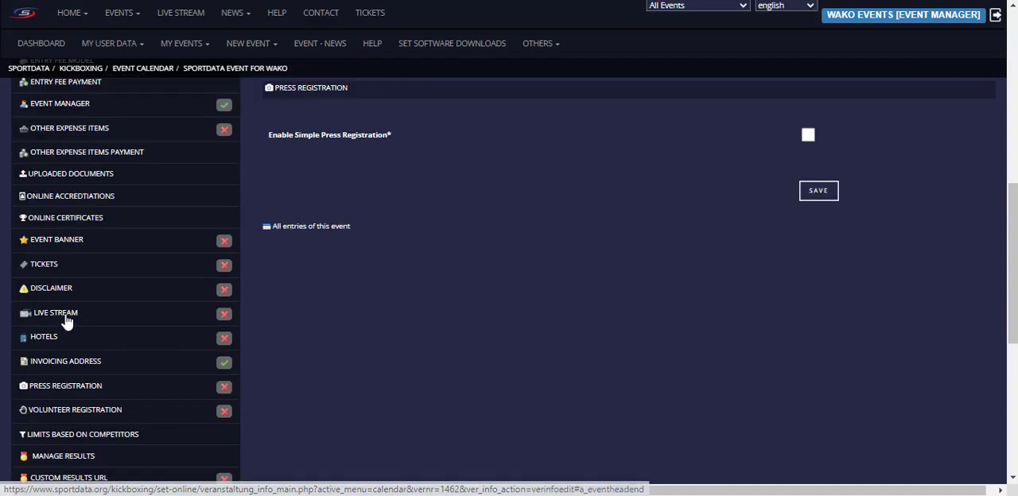
left_click(807, 135)
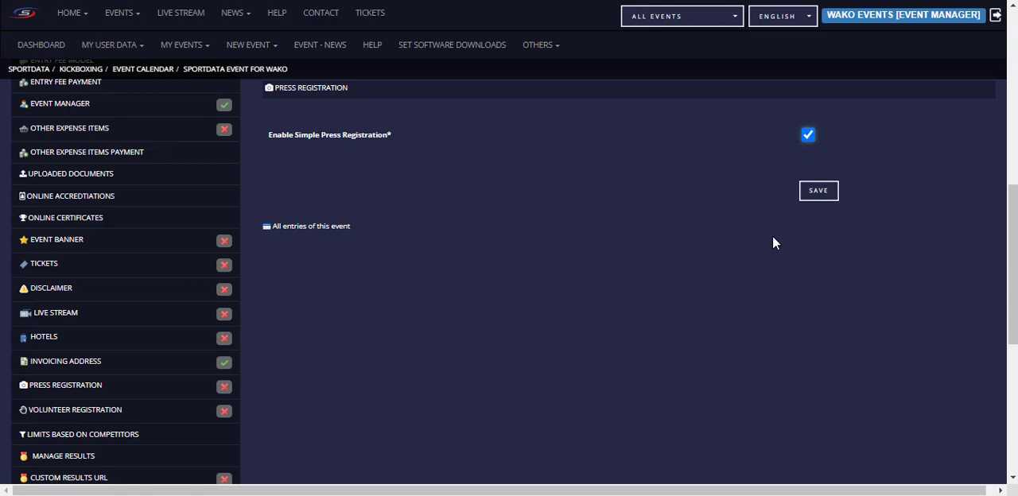
left_click(821, 201)
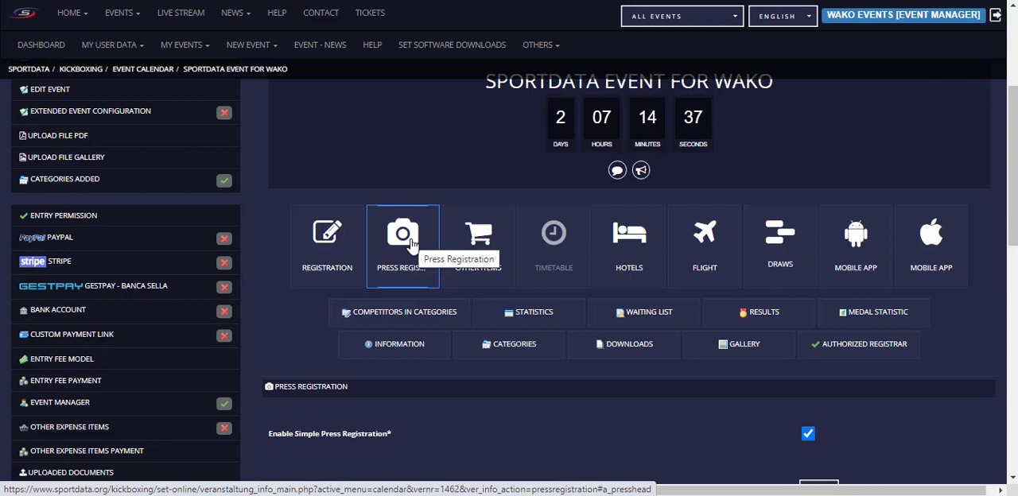
scroll(413, 245, "down", 1)
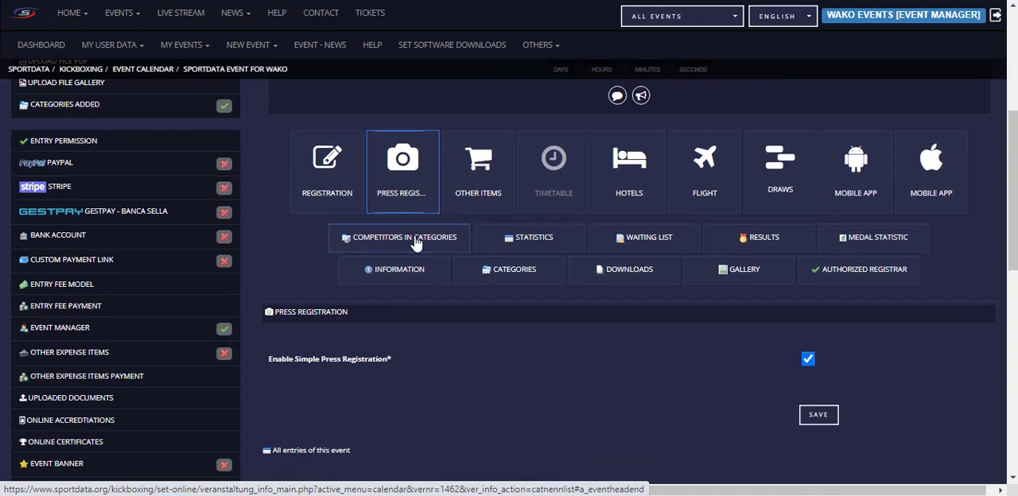
scroll(415, 242, "up", 1)
scroll(397, 233, "down", 4)
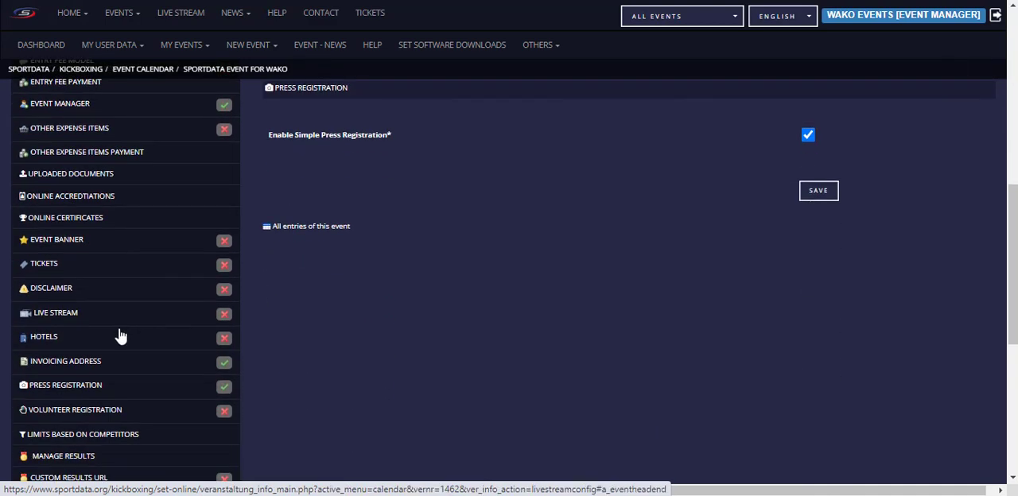
Step: Look over the remaining event management options and open the email message to participating clubs/teams
scroll(115, 354, "down", 2)
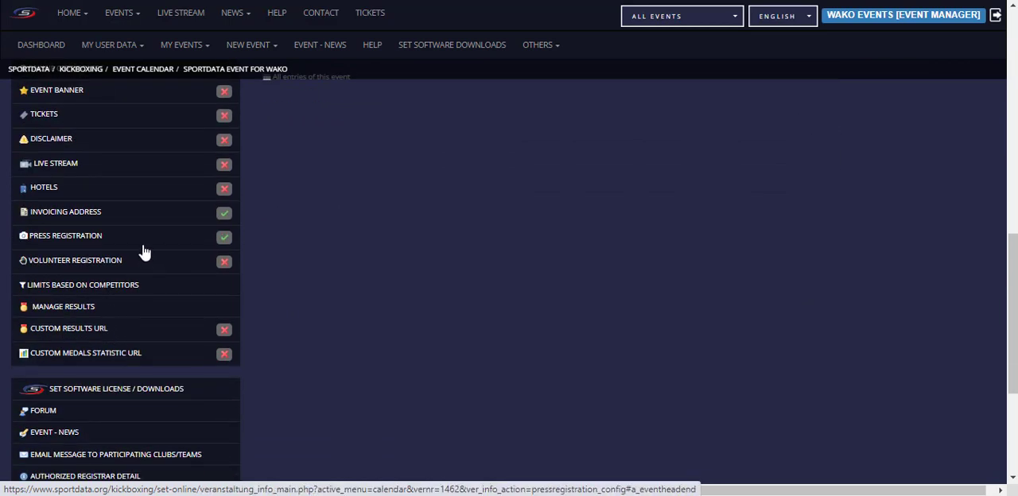
scroll(141, 252, "down", 2)
scroll(91, 136, "up", 1)
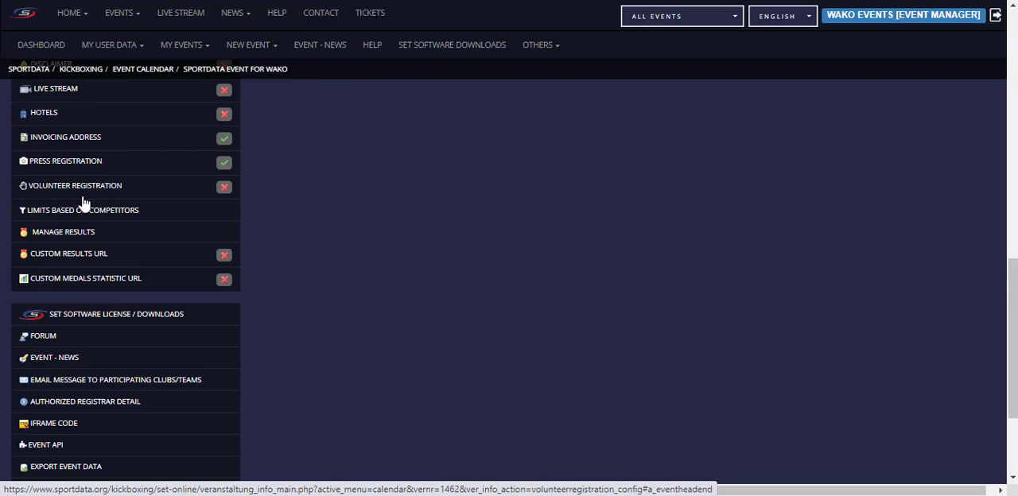
scroll(190, 214, "down", 2)
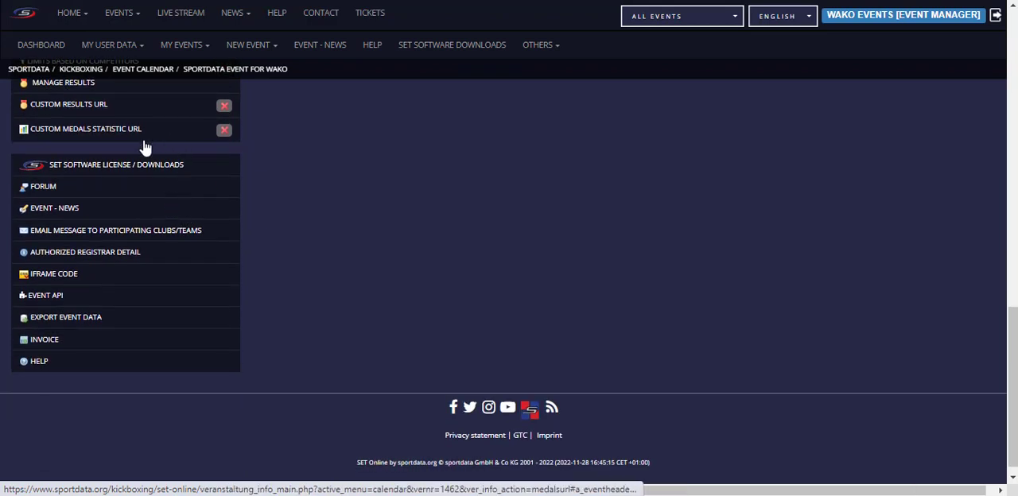
scroll(144, 186, "up", 1)
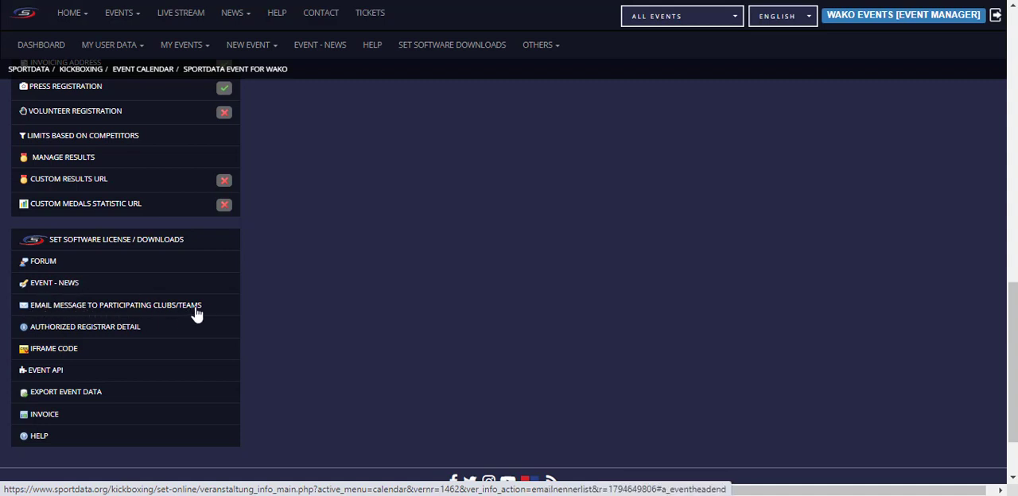
left_click(95, 309)
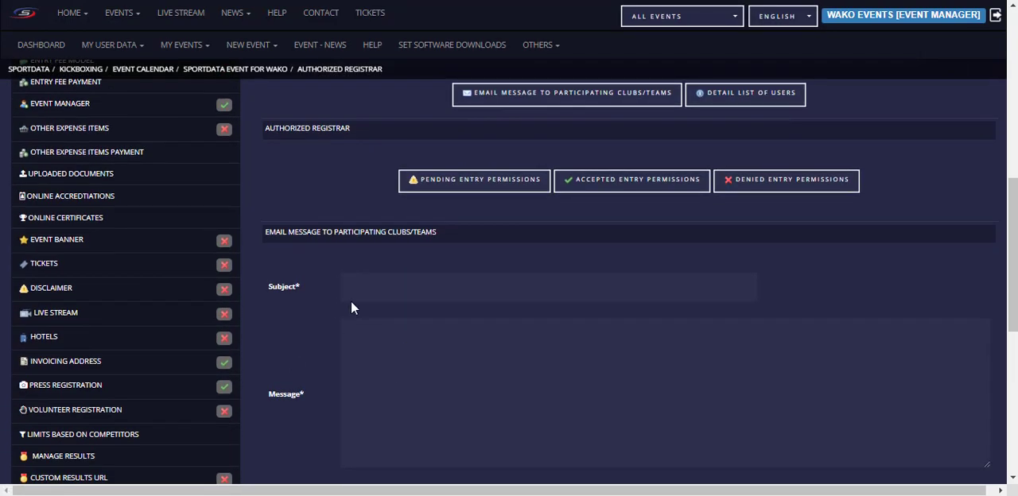
Step: Look over the email form's subject, message and recipient selection options, such as permission status, waiting list and assigned referees
left_click(632, 182)
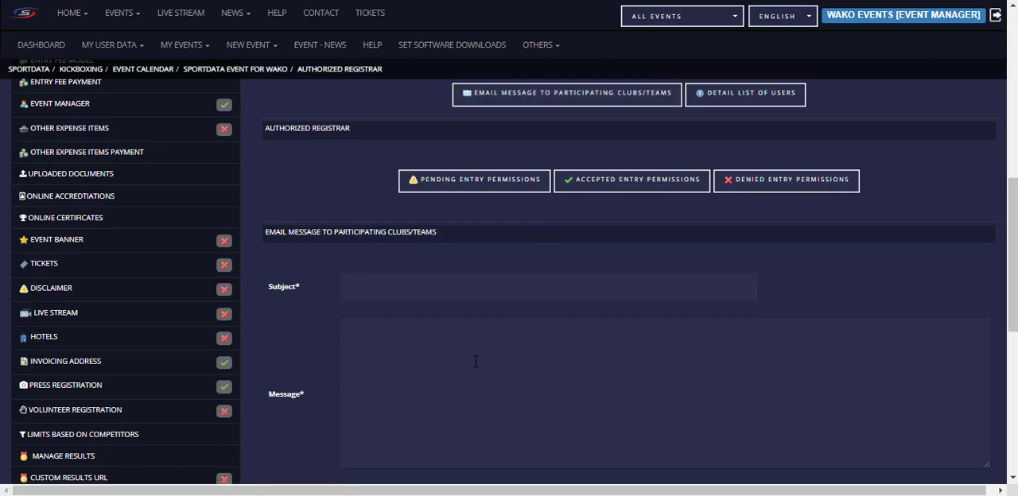
scroll(437, 350, "down", 2)
scroll(503, 389, "down", 3)
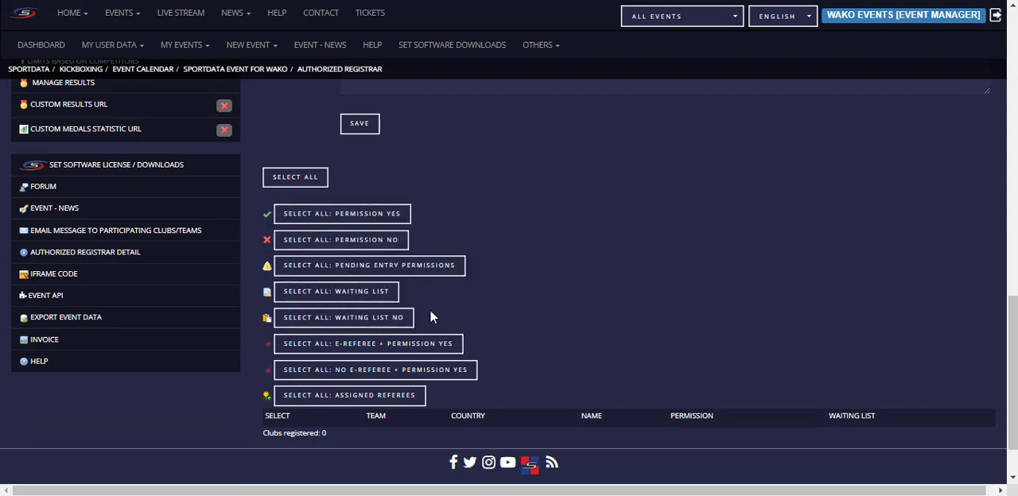
left_click(452, 346)
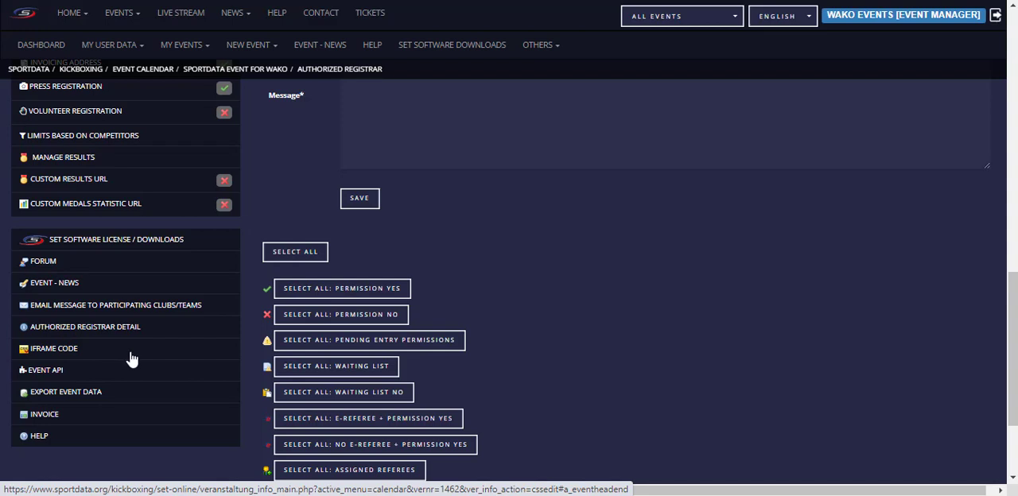
Step: Open the event data export and look over the available SQL and CSV exports
left_click(62, 398)
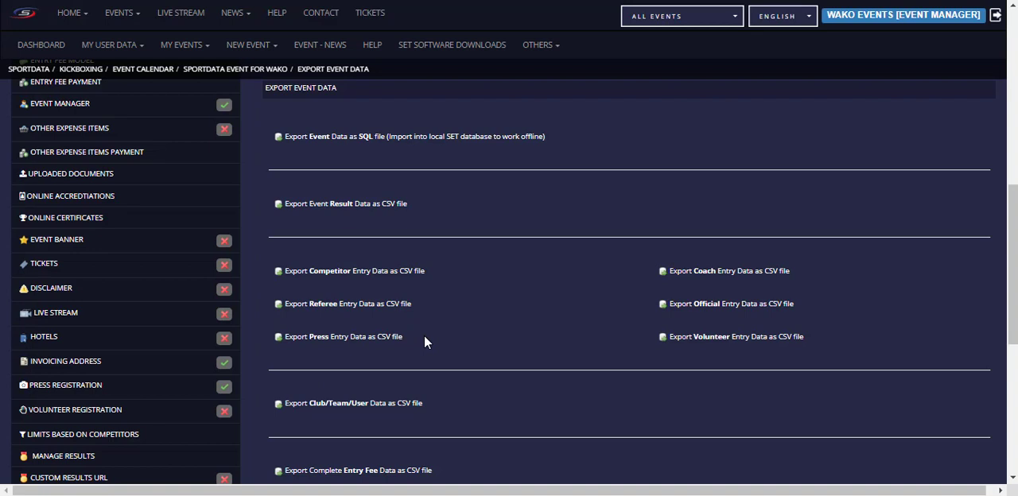
scroll(475, 324, "down", 3)
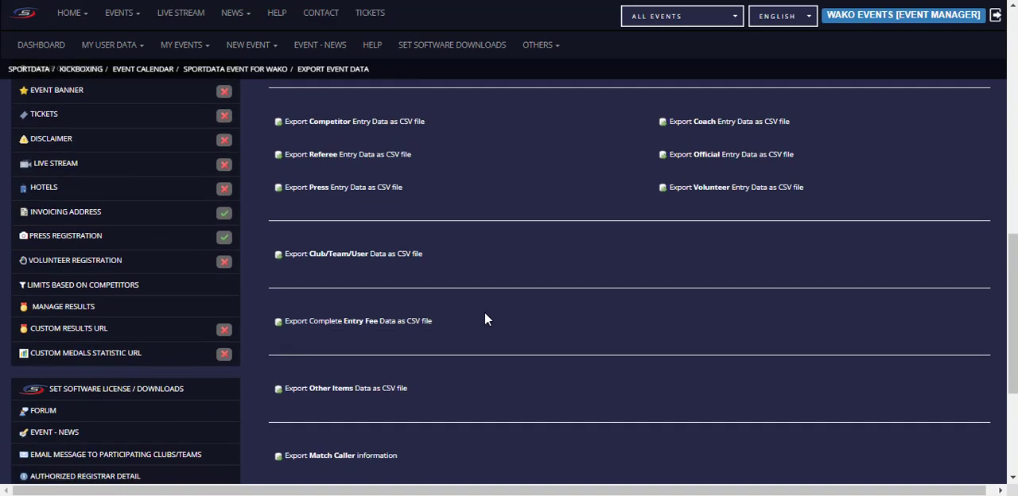
Step: Look over the remaining data exports, such as entry fee, other items, match caller and uploaded documents, and the event's management options
scroll(486, 318, "down", 1)
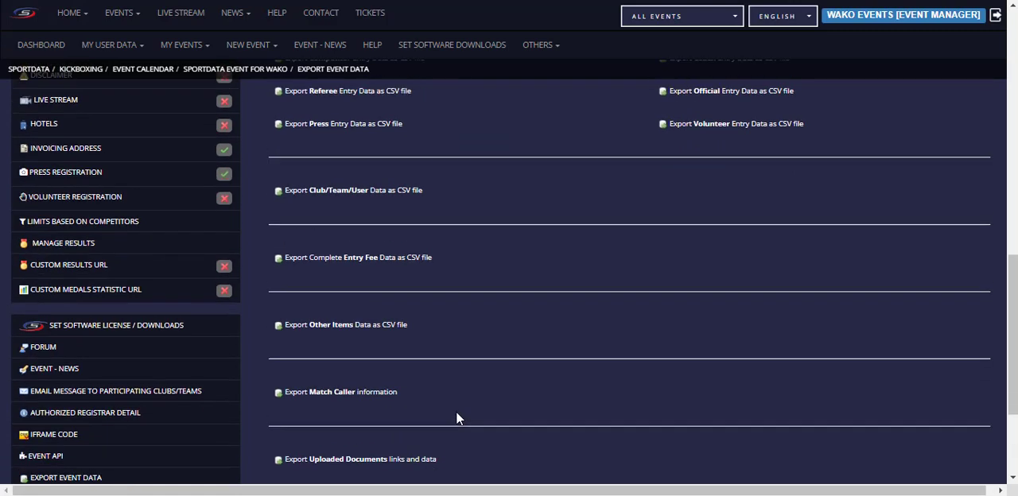
scroll(456, 418, "up", 15)
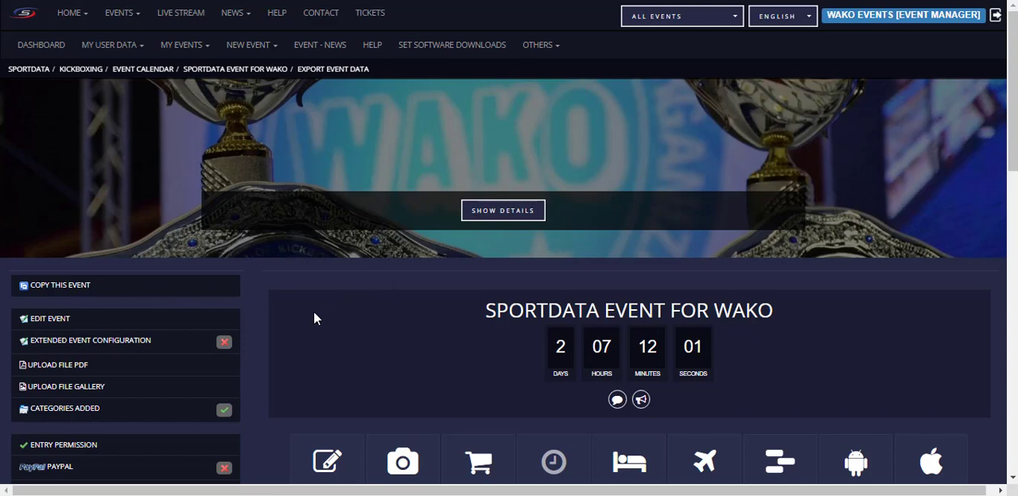
scroll(314, 316, "down", 3)
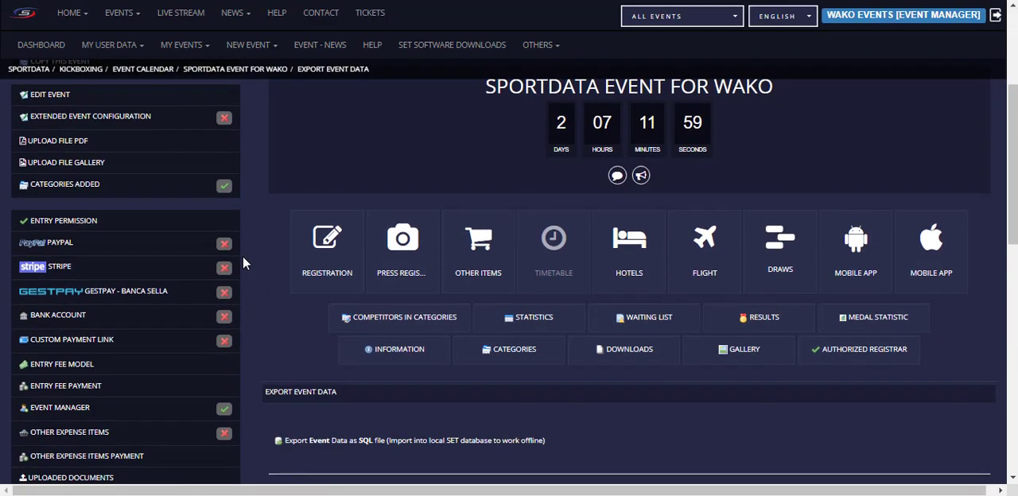
scroll(320, 325, "up", 3)
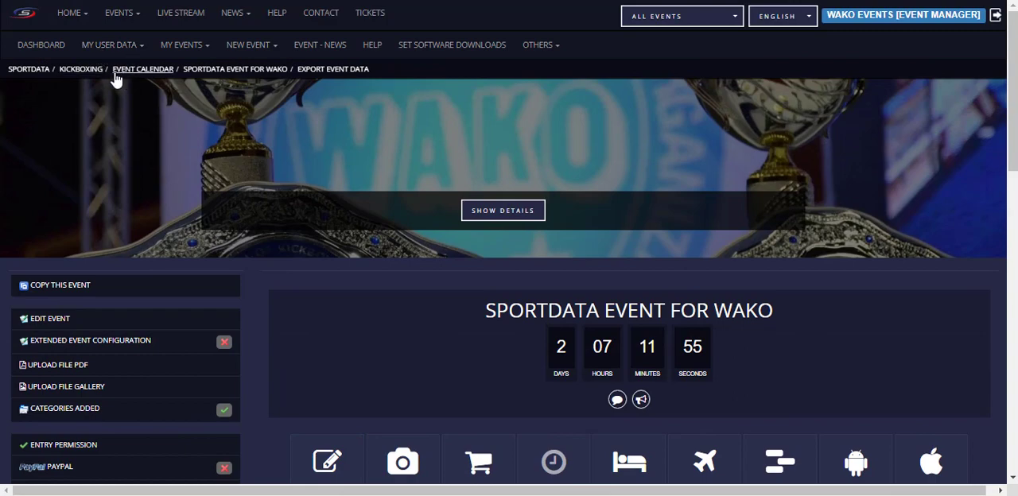
Step: Find Sportdata Event for WAKO in the kickboxing event list, open its registration and check the registration page
left_click(87, 70)
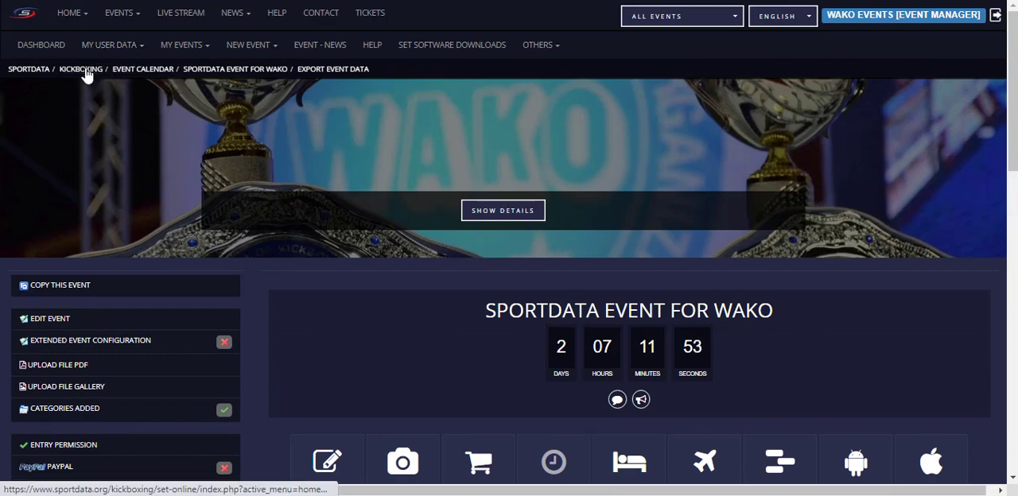
scroll(262, 182, "down", 7)
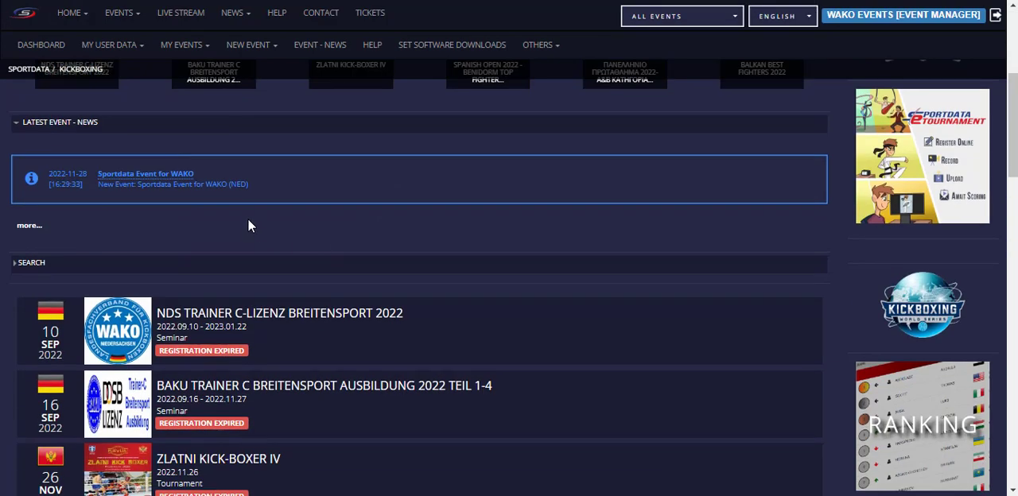
scroll(214, 227, "down", 4)
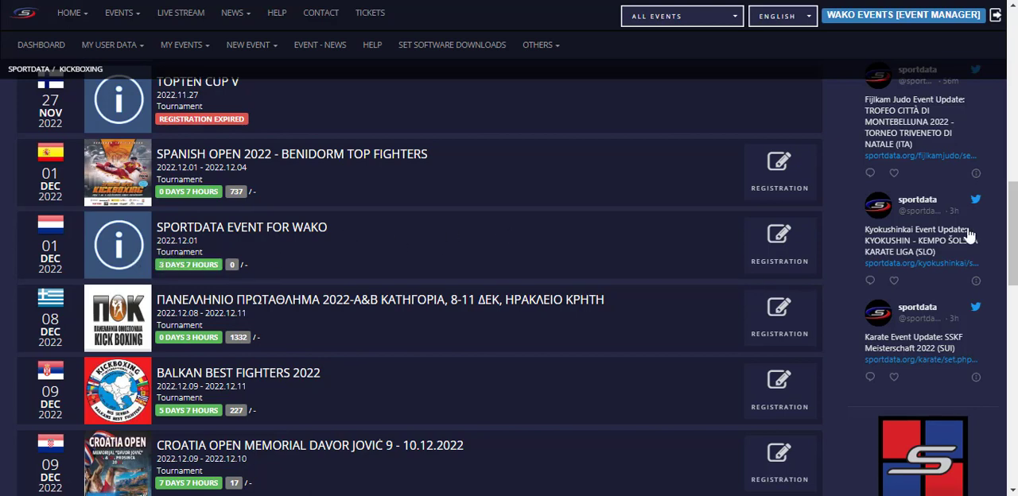
left_click(776, 255)
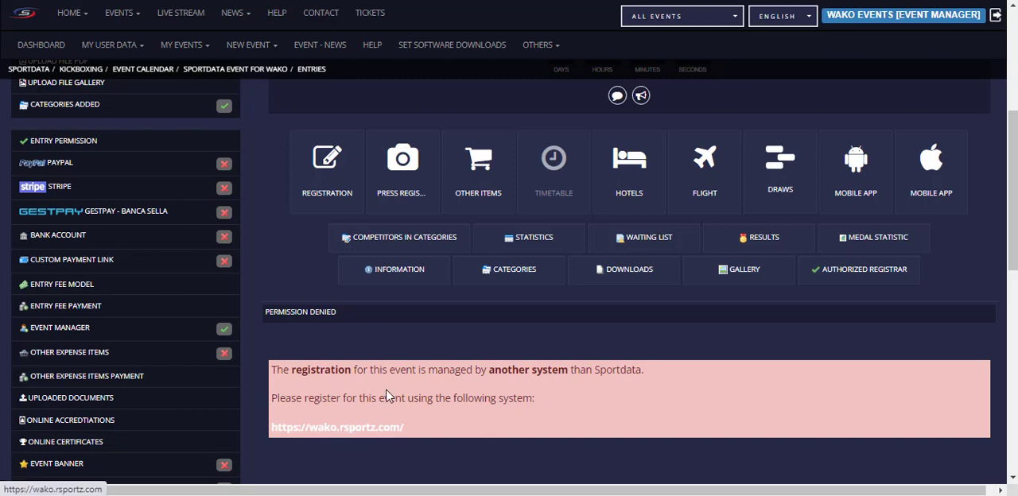
scroll(449, 391, "up", 4)
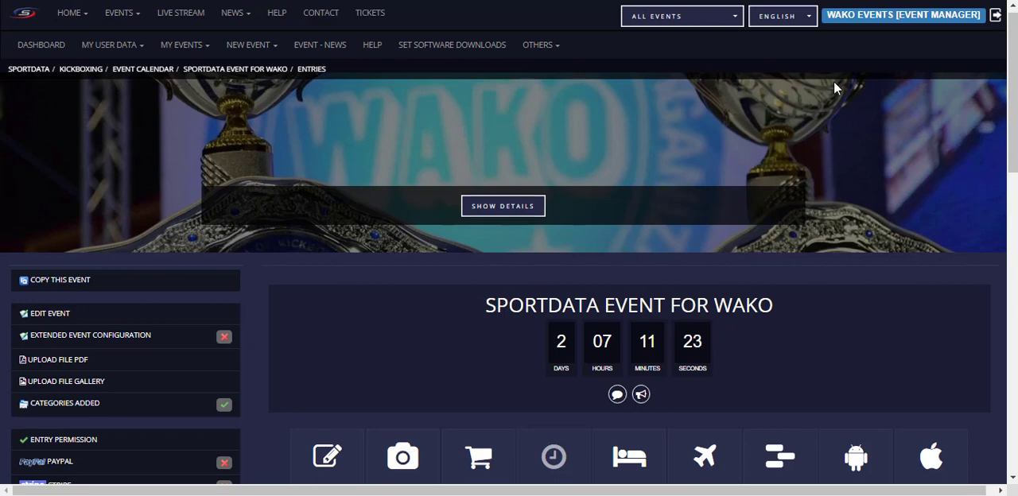